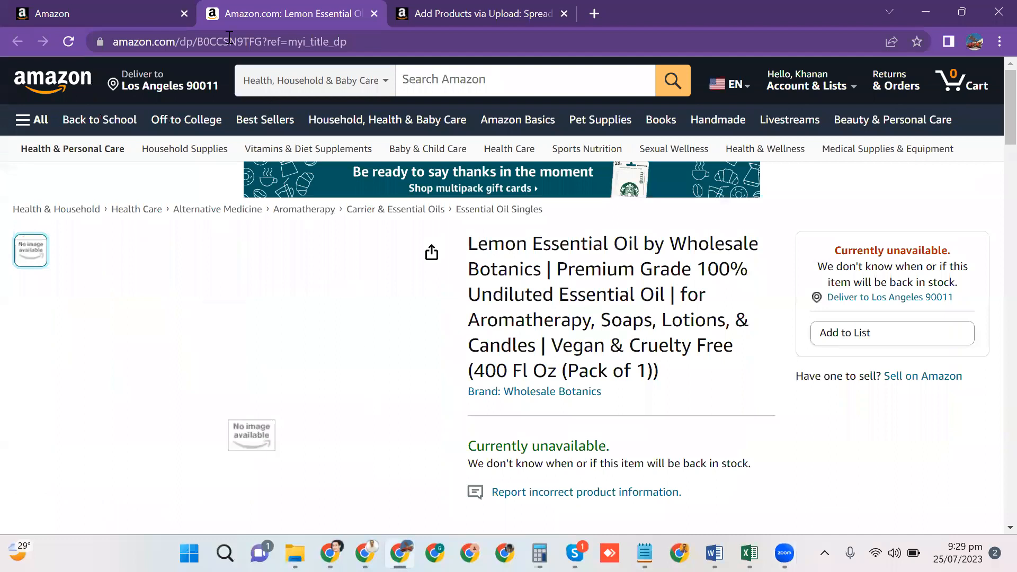
- Examine the Lemon Essential Oil listings in Manage Inventory, including the expanded 6F-SRH3-CK9V variation, and compare them with the product's detail page
{"action": "left_click", "coordinate": [114, 6]}
{"action": "scroll", "coordinate": [237, 335], "scroll_direction": "down", "scroll_amount": 3}
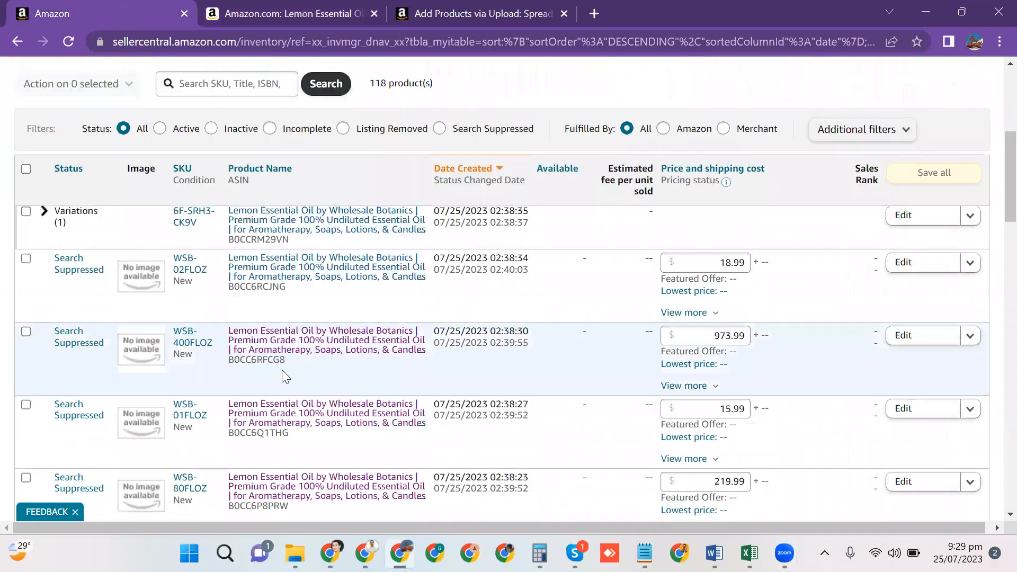
{"action": "scroll", "coordinate": [282, 376], "scroll_direction": "up", "scroll_amount": 3}
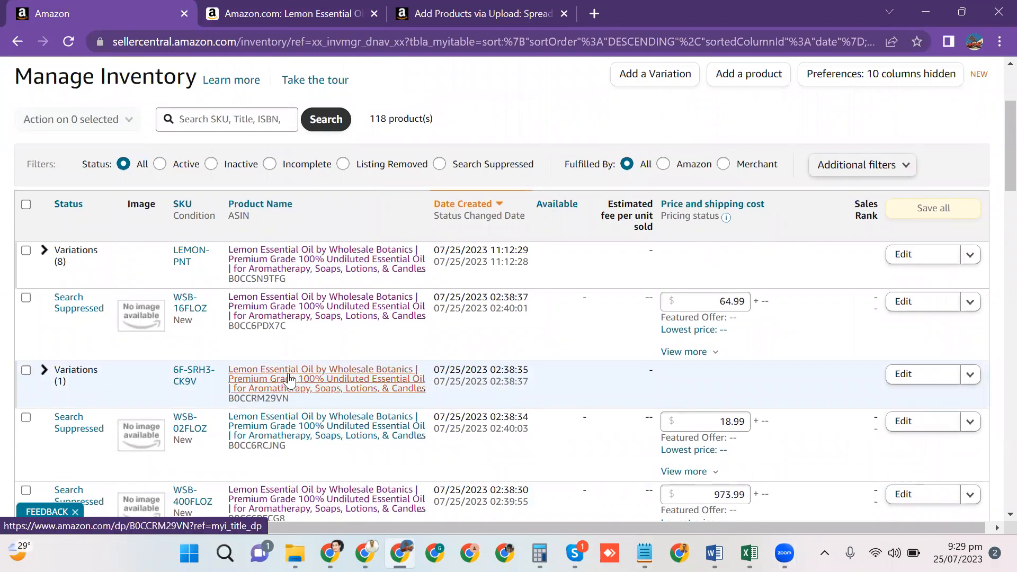
{"action": "left_click", "coordinate": [44, 370]}
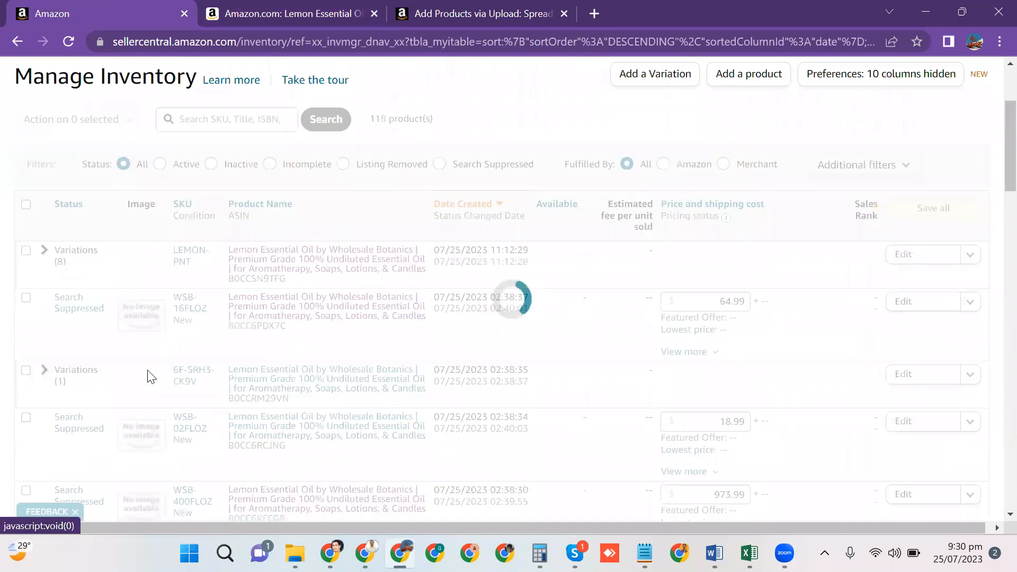
{"action": "scroll", "coordinate": [424, 370], "scroll_direction": "down", "scroll_amount": 1}
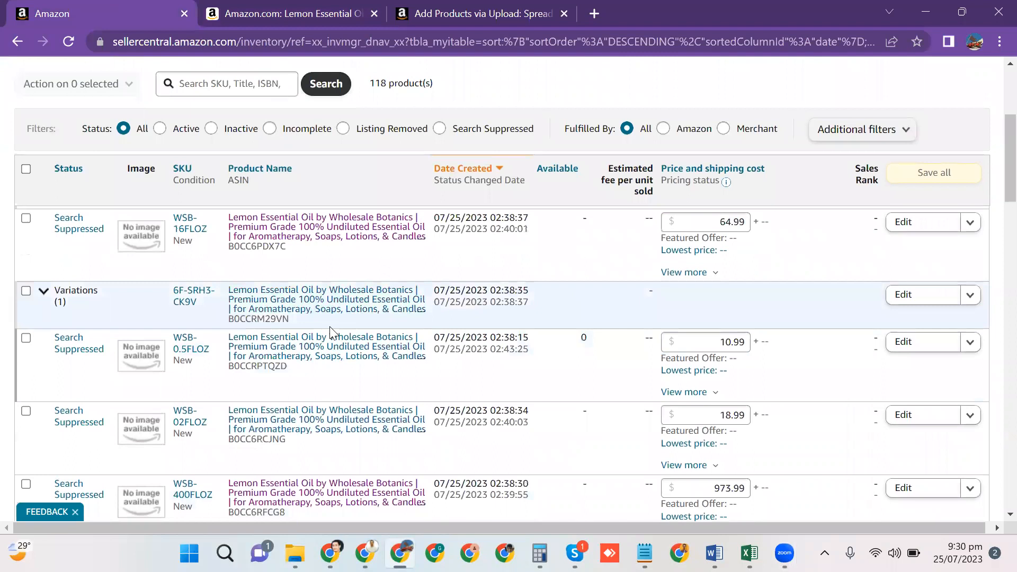
{"action": "scroll", "coordinate": [331, 333], "scroll_direction": "down", "scroll_amount": 6}
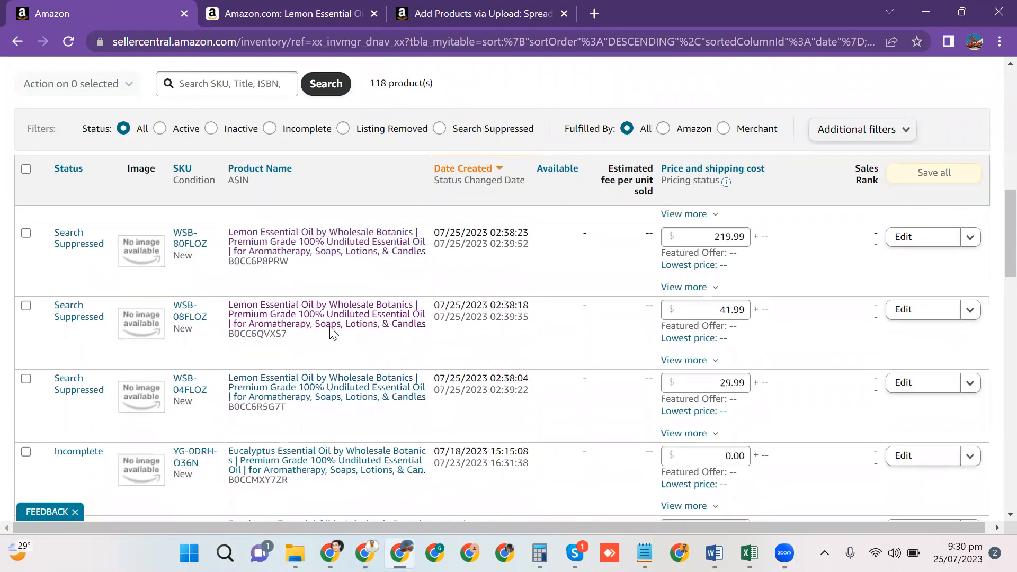
{"action": "scroll", "coordinate": [325, 345], "scroll_direction": "up", "scroll_amount": 4}
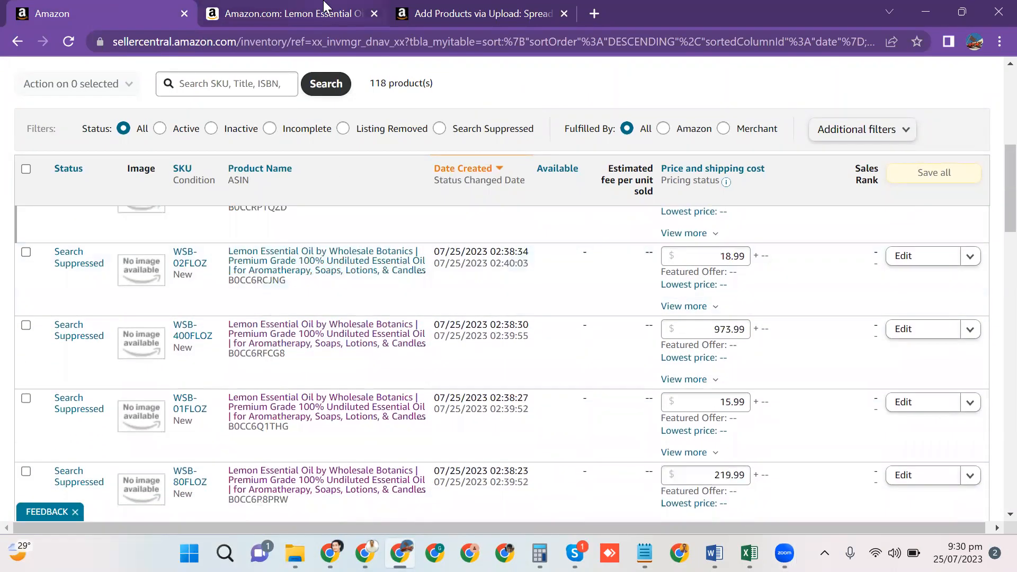
{"action": "left_click", "coordinate": [329, 13]}
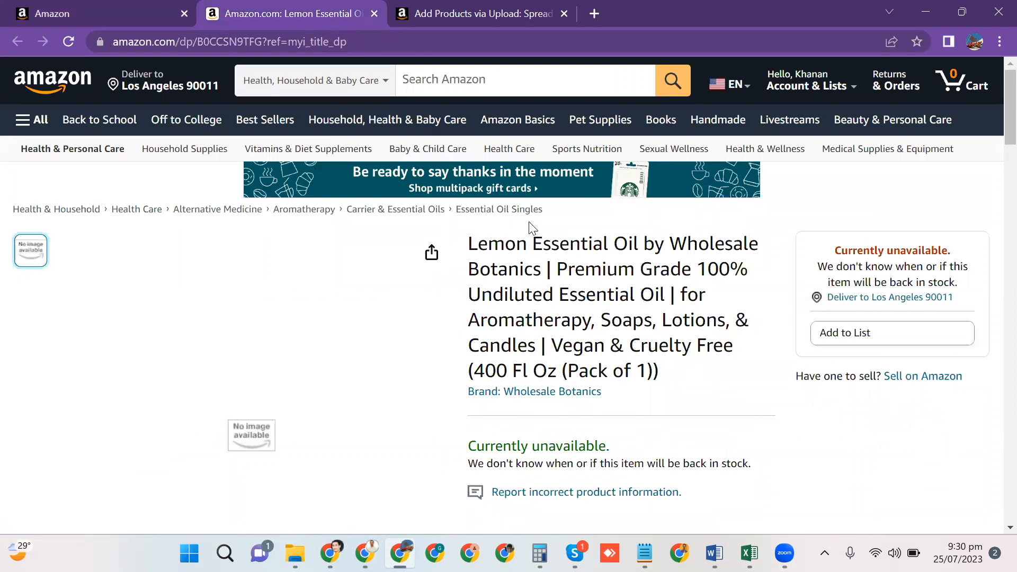
{"action": "left_click", "coordinate": [101, 11]}
{"action": "left_click", "coordinate": [231, 13]}
{"action": "left_click", "coordinate": [138, 10]}
{"action": "scroll", "coordinate": [75, 131], "scroll_direction": "up", "scroll_amount": 4}
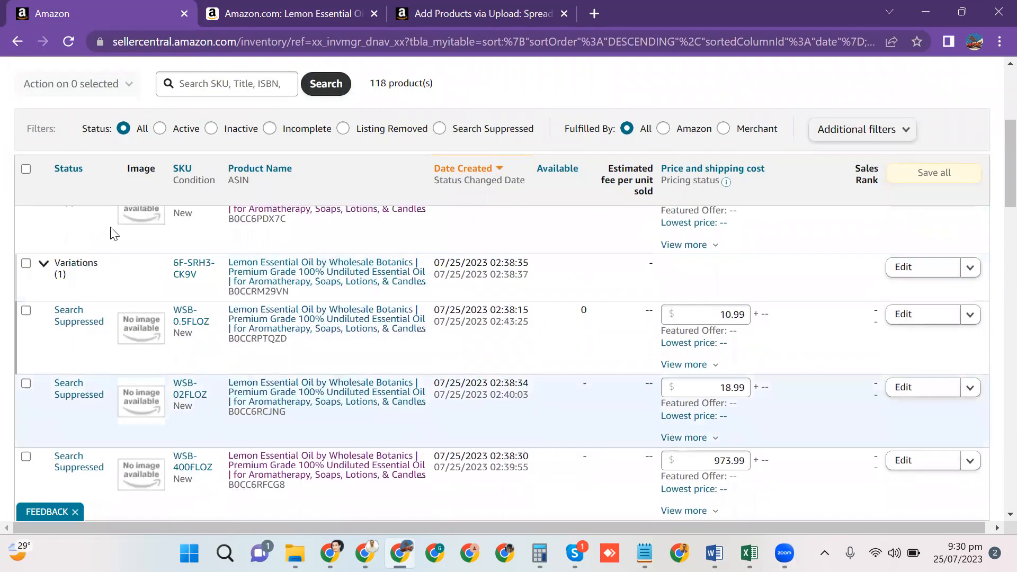
- Open Add Products in a new browser tab and start adding a product not sold on Amazon
{"action": "left_click", "coordinate": [19, 62]}
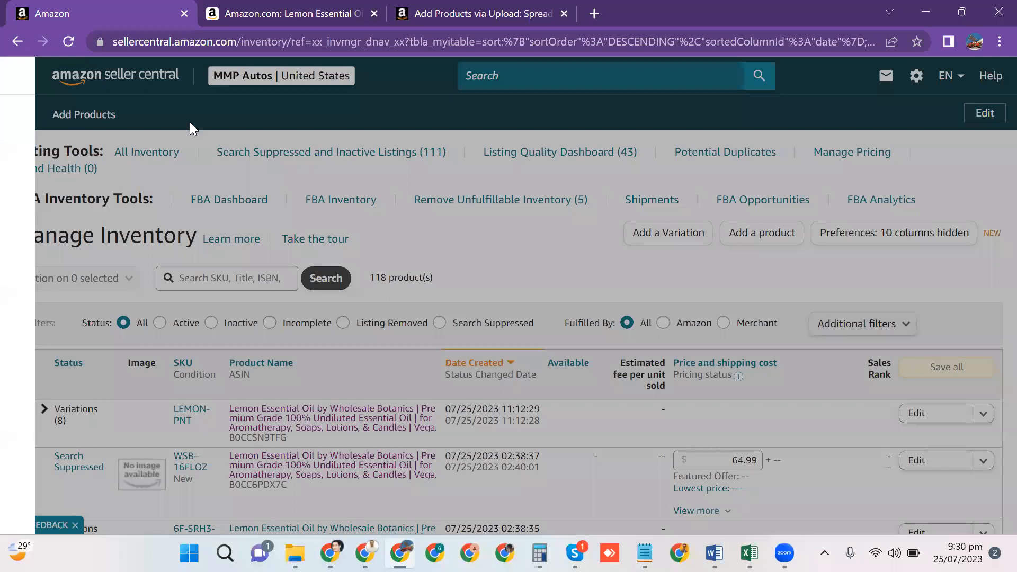
{"action": "mouse_move", "coordinate": [159, 120]}
{"action": "right_click", "coordinate": [245, 127]}
{"action": "left_click", "coordinate": [312, 139]}
{"action": "left_click", "coordinate": [256, 11]}
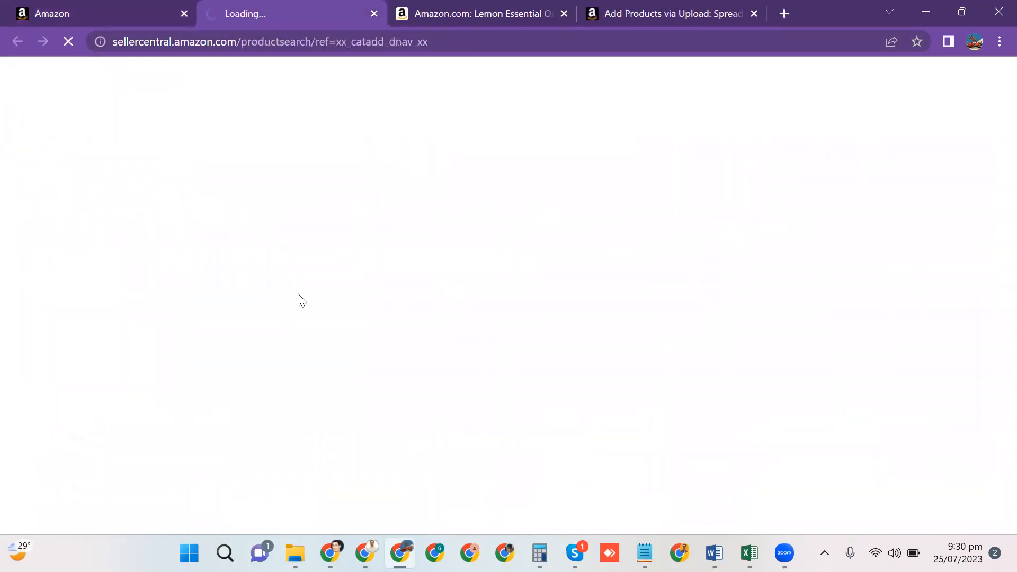
{"action": "scroll", "coordinate": [452, 340], "scroll_direction": "down", "scroll_amount": 5}
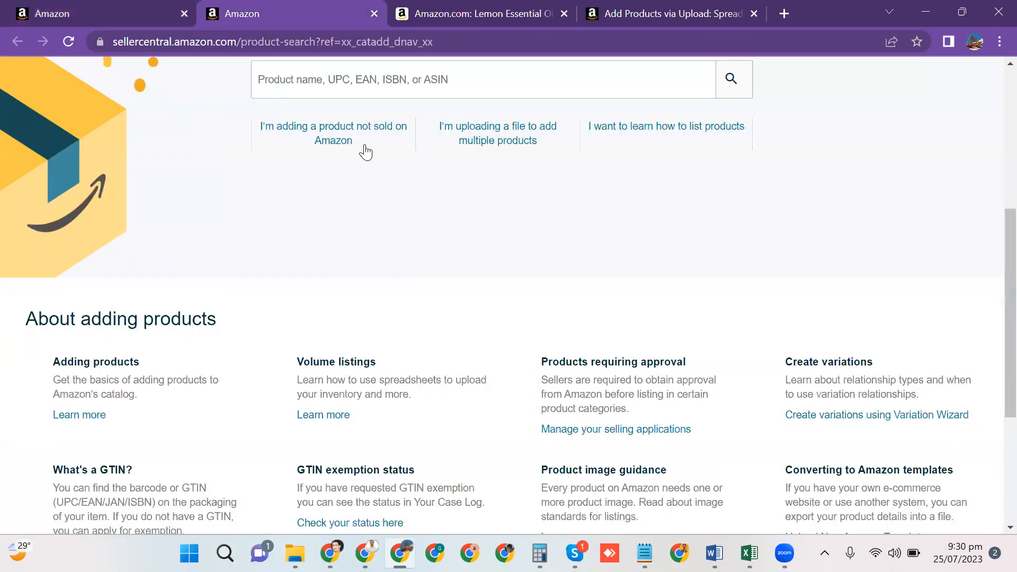
{"action": "left_click", "coordinate": [371, 138]}
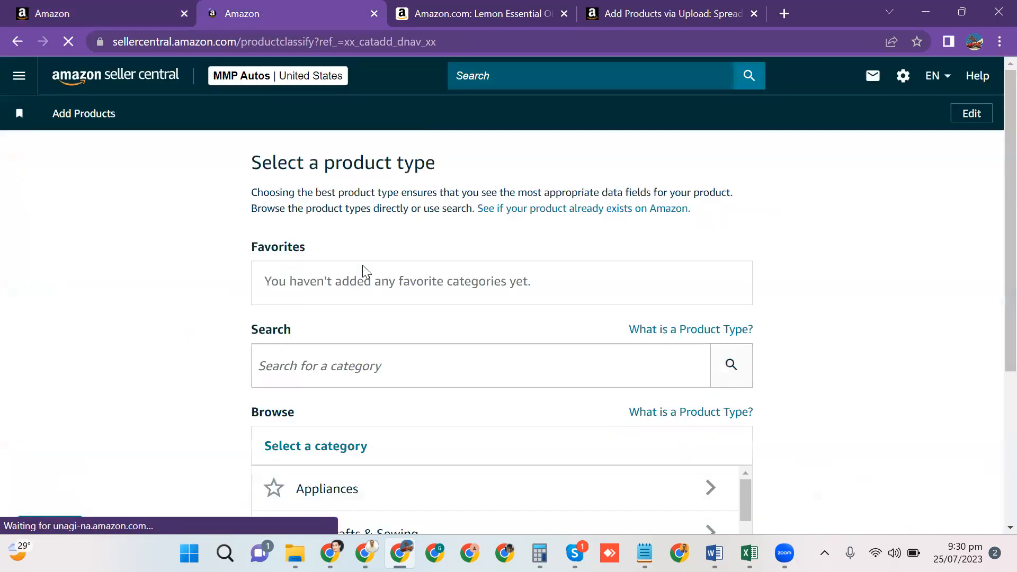
- Find Health & Household among the product type categories and open it
{"action": "scroll", "coordinate": [720, 314], "scroll_direction": "down", "scroll_amount": 2}
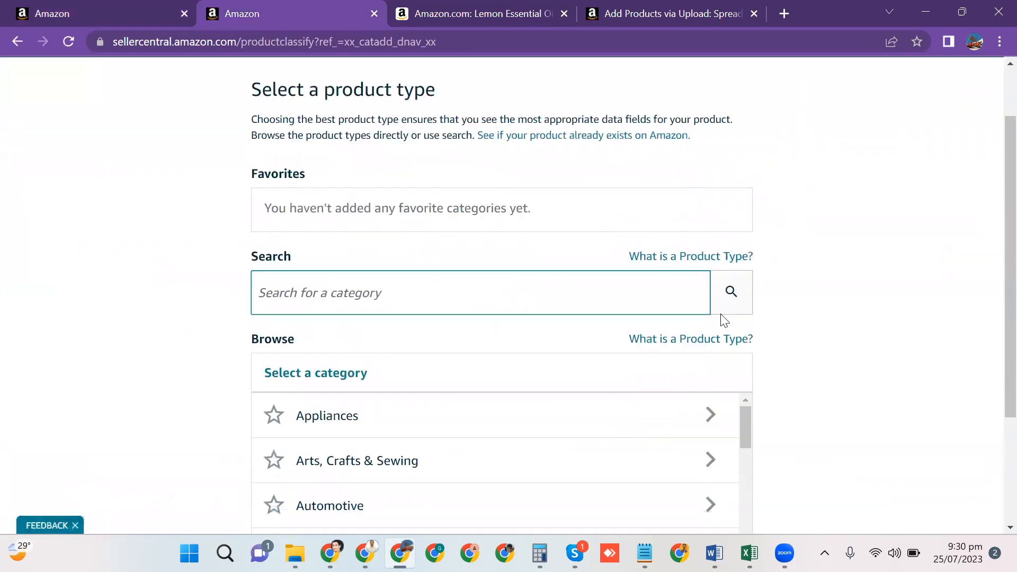
{"action": "scroll", "coordinate": [920, 307], "scroll_direction": "down", "scroll_amount": 2}
{"action": "scroll", "coordinate": [654, 327], "scroll_direction": "down", "scroll_amount": 4}
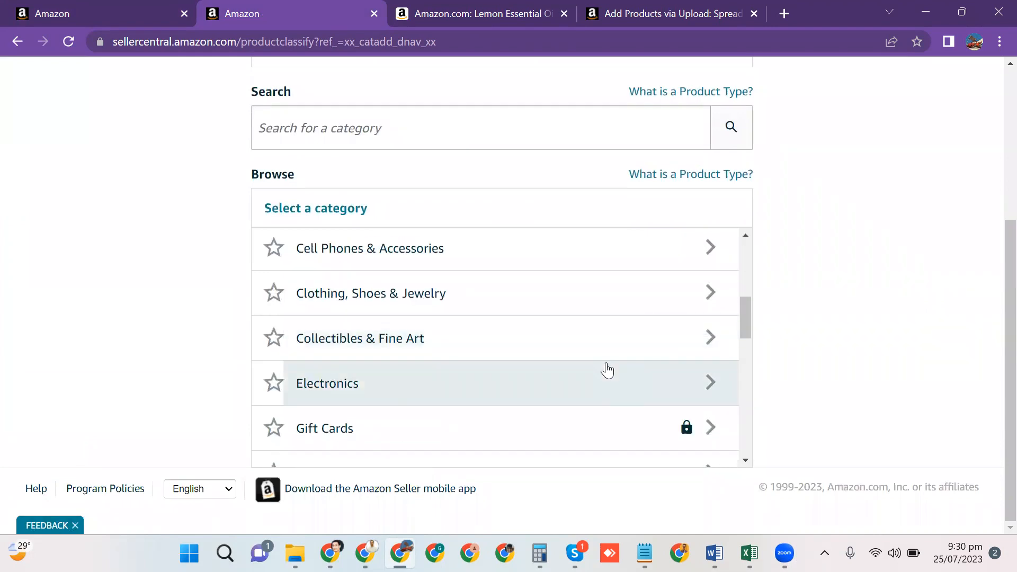
{"action": "scroll", "coordinate": [600, 379], "scroll_direction": "up", "scroll_amount": 2}
{"action": "scroll", "coordinate": [600, 379], "scroll_direction": "down", "scroll_amount": 2}
{"action": "scroll", "coordinate": [589, 412], "scroll_direction": "down", "scroll_amount": 2}
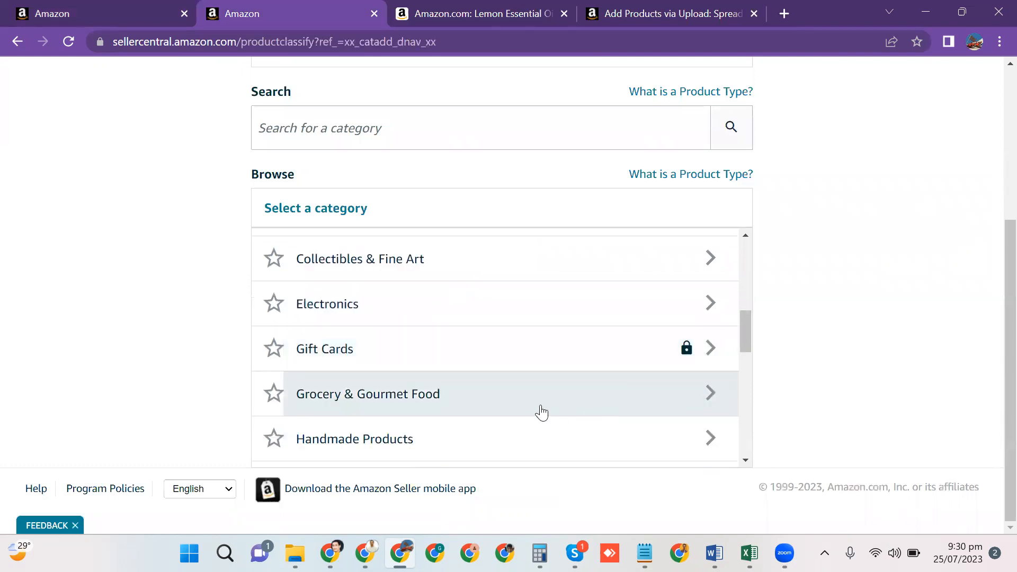
{"action": "scroll", "coordinate": [541, 412], "scroll_direction": "up", "scroll_amount": 5}
{"action": "scroll", "coordinate": [540, 411], "scroll_direction": "down", "scroll_amount": 2}
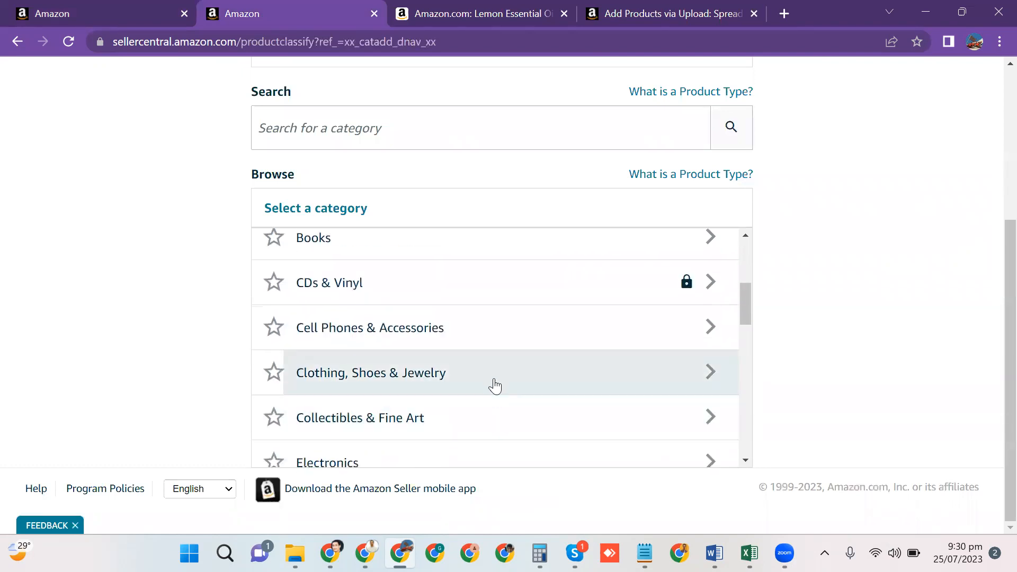
{"action": "scroll", "coordinate": [451, 405], "scroll_direction": "down", "scroll_amount": 5}
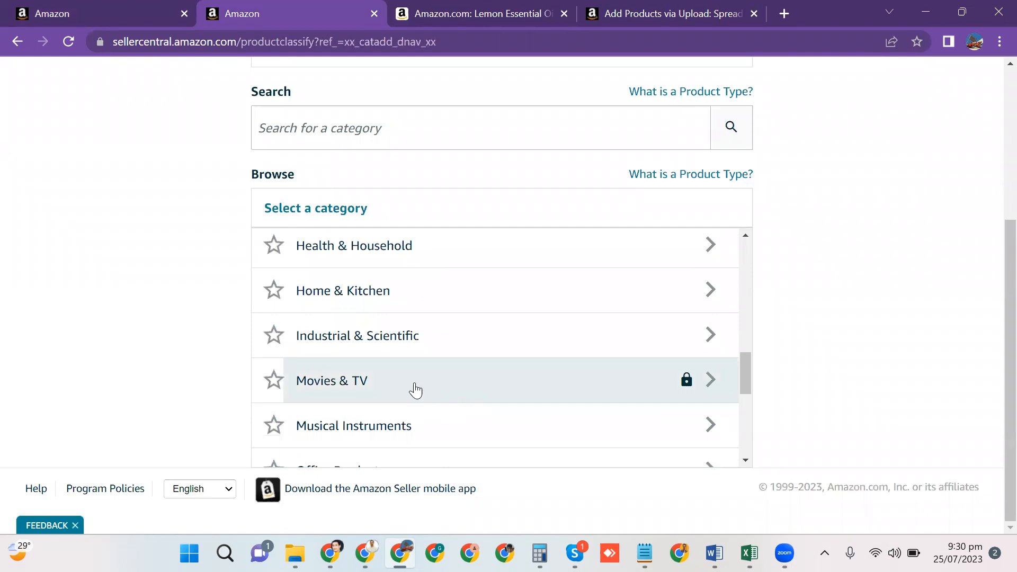
{"action": "scroll", "coordinate": [396, 355], "scroll_direction": "down", "scroll_amount": 5}
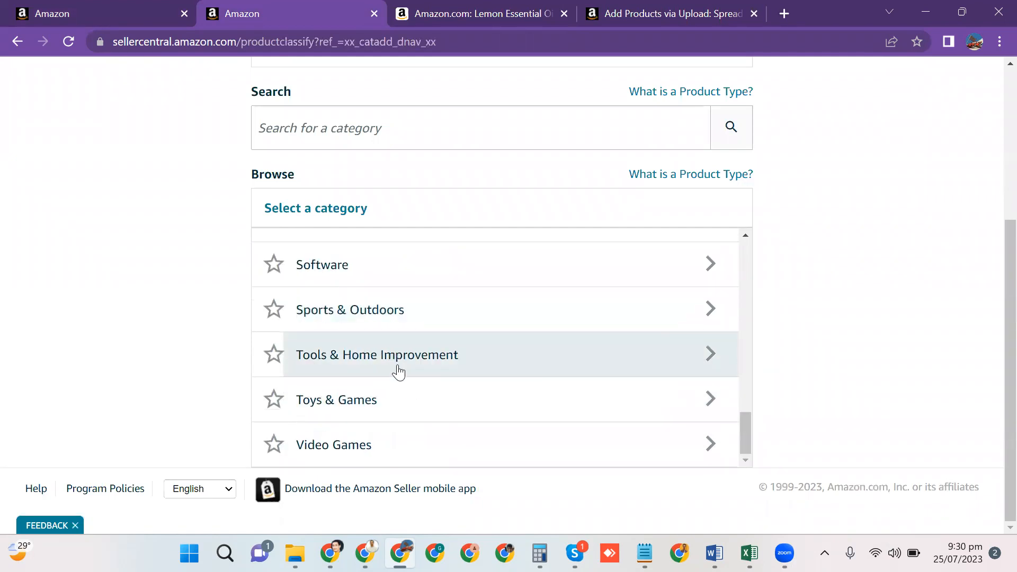
{"action": "scroll", "coordinate": [403, 407], "scroll_direction": "up", "scroll_amount": 5}
{"action": "left_click", "coordinate": [403, 399]}
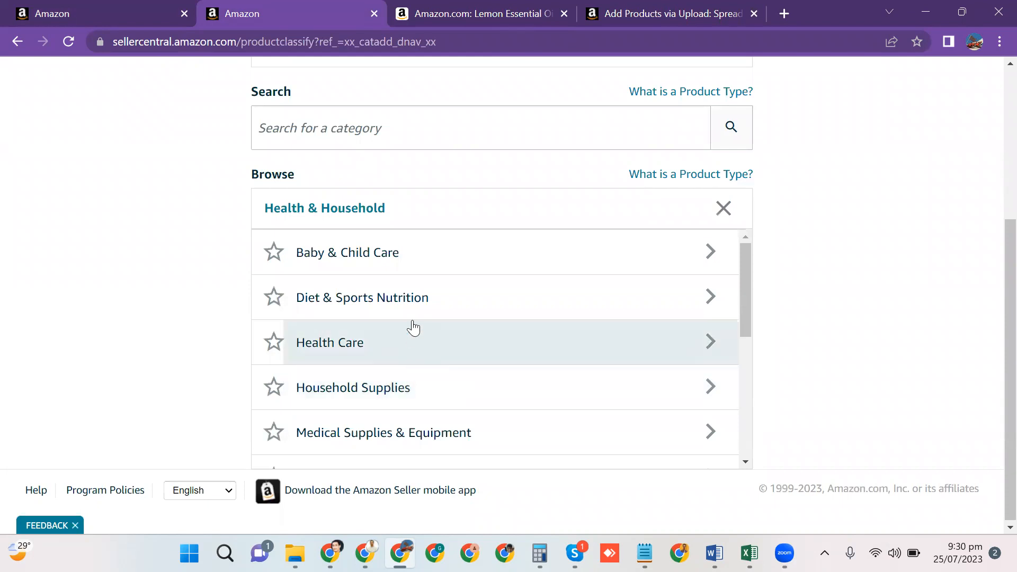
- Follow the existing product's category path through Health Care, Alternative Medicine and Aromatherapy to Carrier & Essential Oils
{"action": "left_click", "coordinate": [395, 352]}
{"action": "left_click", "coordinate": [403, 13]}
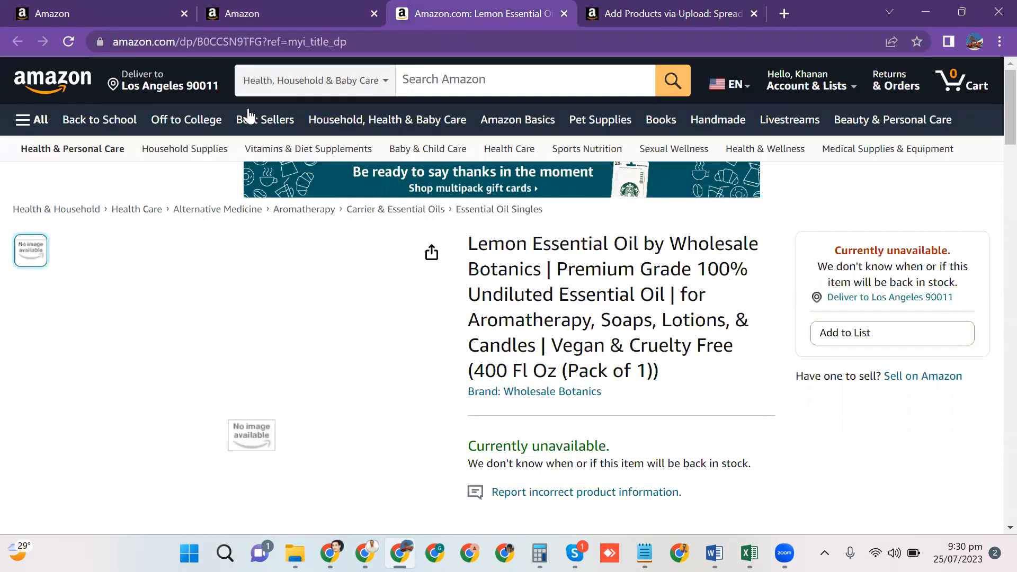
{"action": "left_click", "coordinate": [186, 6]}
{"action": "left_click", "coordinate": [243, 13]}
{"action": "left_click", "coordinate": [415, 270]}
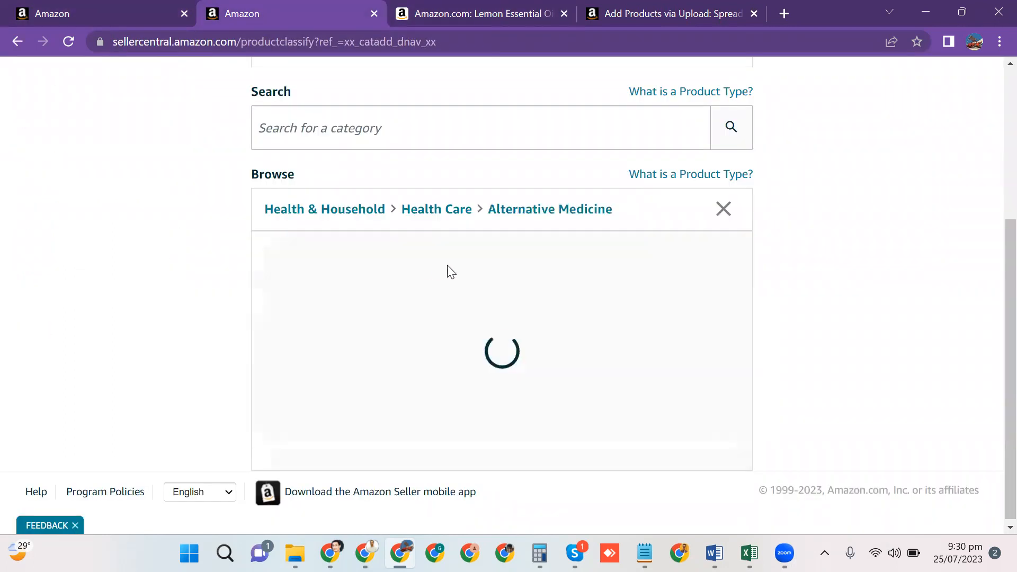
{"action": "left_click", "coordinate": [407, 292]}
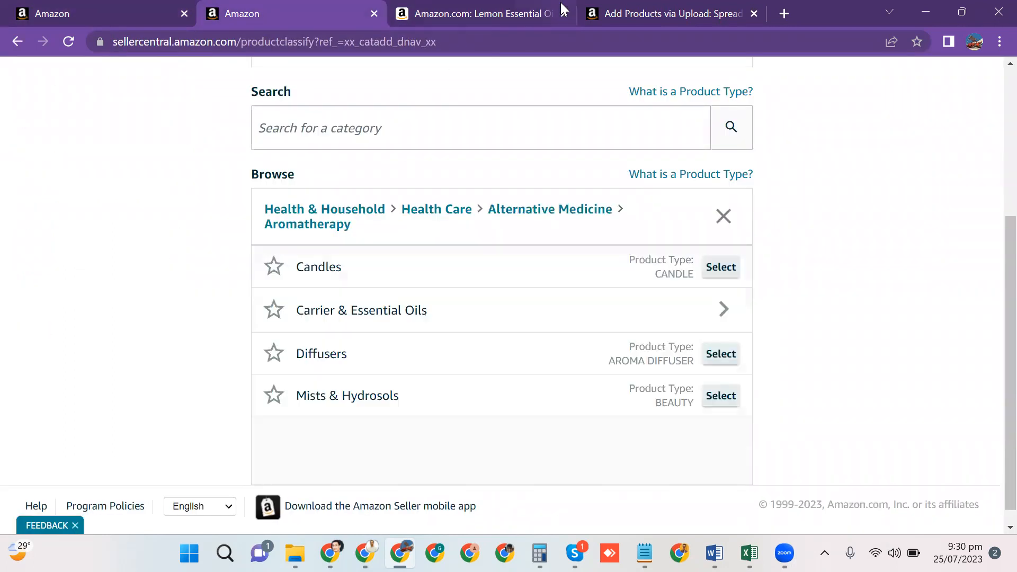
{"action": "left_click", "coordinate": [438, 316]}
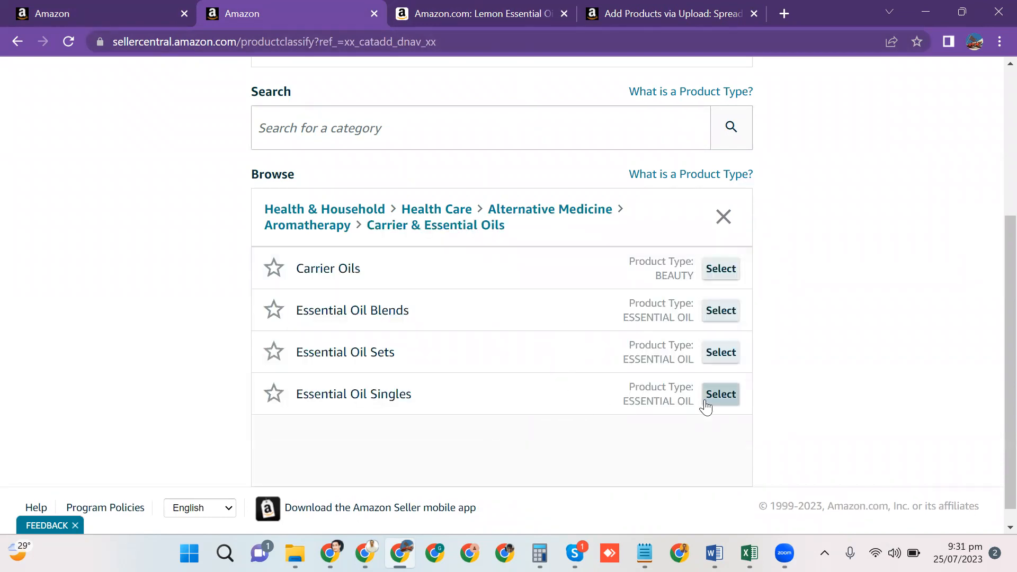
- Select Essential Oil Singles as the product type and declare that the product has variations by Size
{"action": "left_click", "coordinate": [704, 403]}
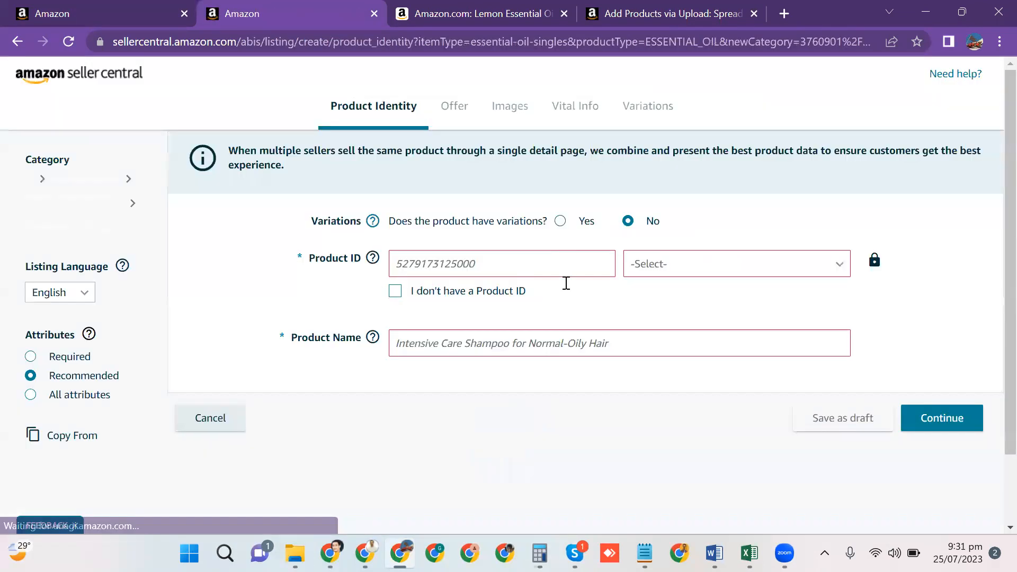
{"action": "left_click", "coordinate": [560, 221]}
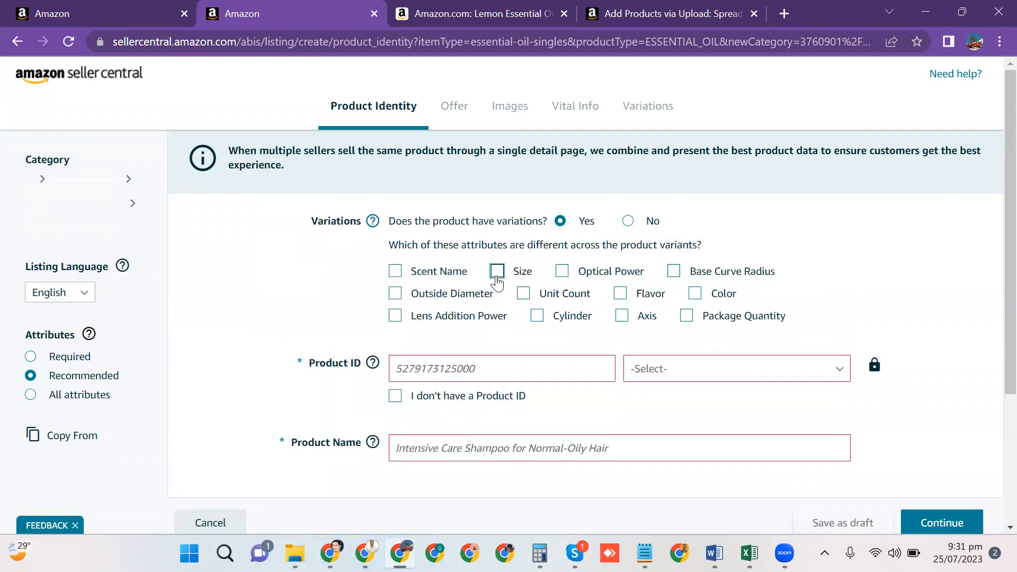
{"action": "left_click", "coordinate": [519, 274]}
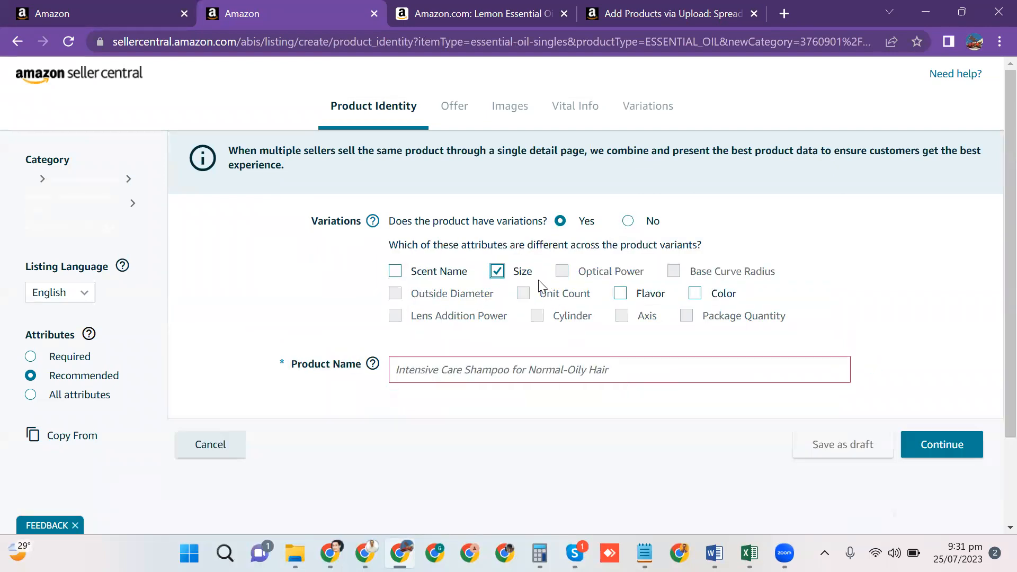
- Copy the title without its pack size from the existing lemon oil page into Product Name and continue the listing
{"action": "left_click", "coordinate": [454, 370]}
{"action": "left_click", "coordinate": [440, 13]}
{"action": "left_click_drag", "start_coordinate": [468, 249], "coordinate": [760, 350]}
{"action": "key", "text": "ctrl+c"}
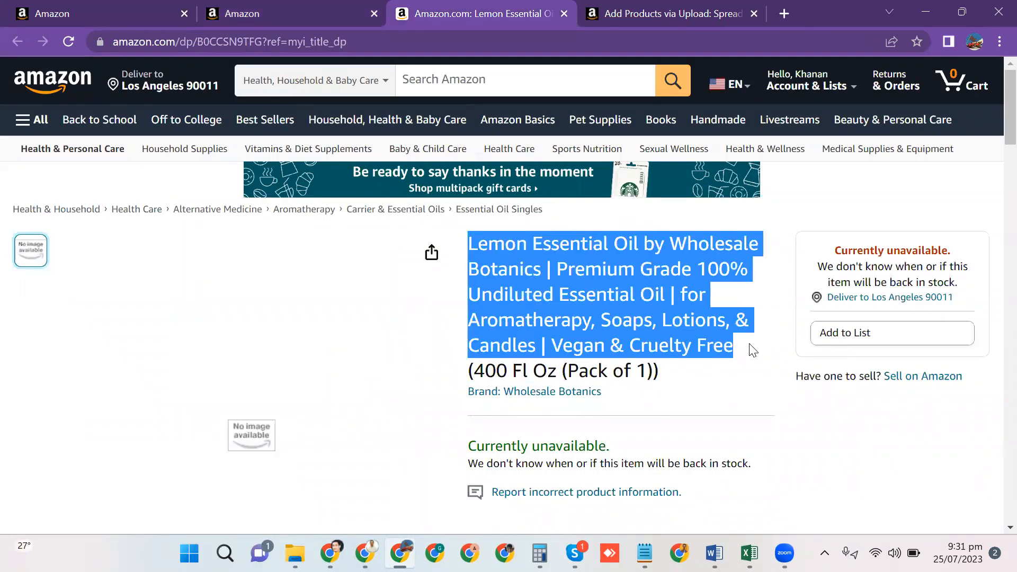
{"action": "left_click", "coordinate": [355, 7]}
{"action": "left_click", "coordinate": [394, 369]}
{"action": "key", "text": "ctrl+a"}
{"action": "key", "text": "ctrl+v"}
{"action": "left_click", "coordinate": [933, 444]}
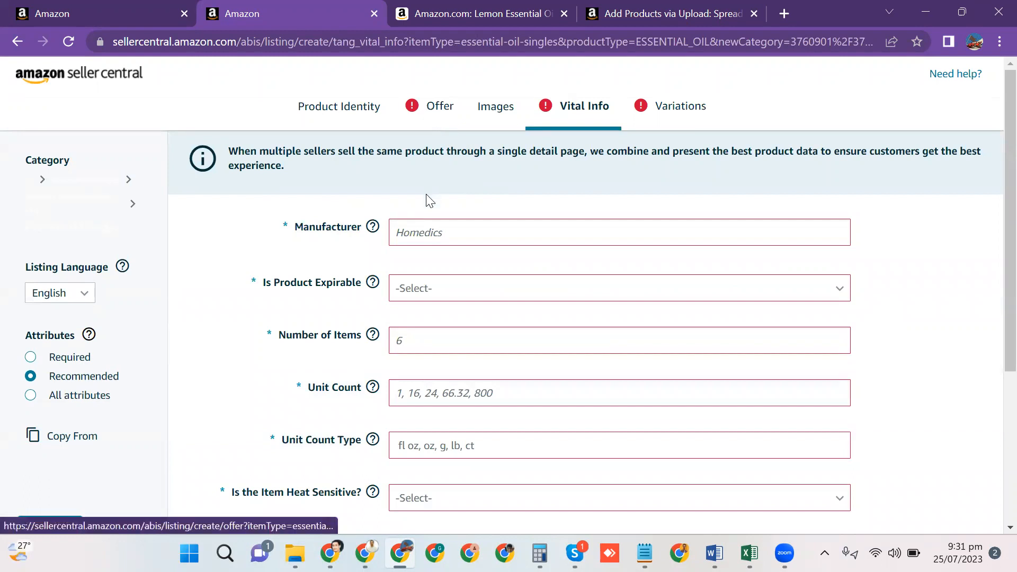
- Set the Manufacturer to Wholesale Botanics and Is Product Expirable to No in the vital info
{"action": "left_click", "coordinate": [431, 232]}
{"action": "left_click", "coordinate": [480, 269]}
{"action": "left_click", "coordinate": [457, 302]}
{"action": "left_click", "coordinate": [445, 341]}
{"action": "scroll", "coordinate": [394, 299], "scroll_direction": "down", "scroll_amount": 2}
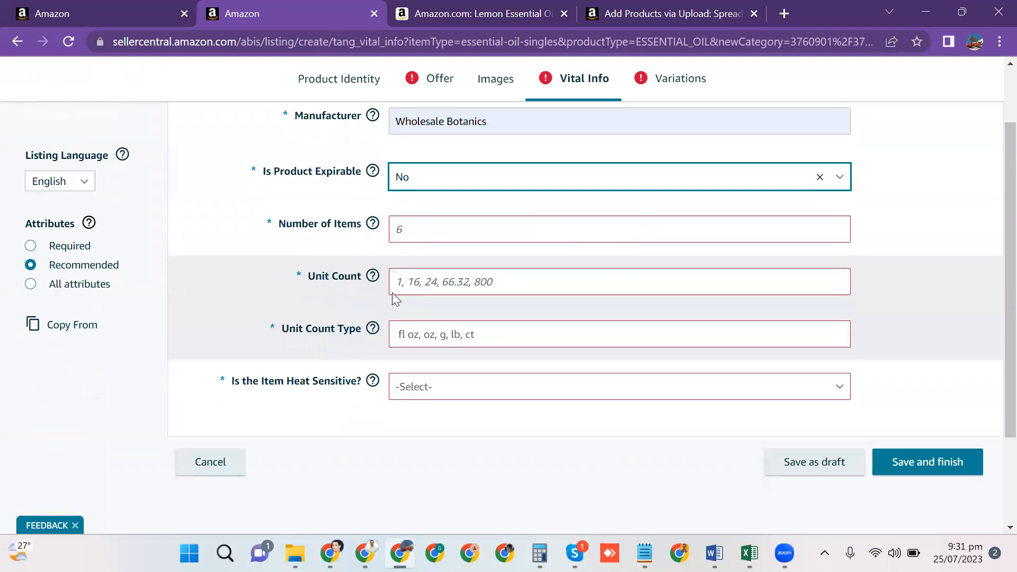
- Enter 1 for Number of Items and 1 for Unit Count
{"action": "left_click", "coordinate": [406, 231]}
{"action": "type", "text": "1"}
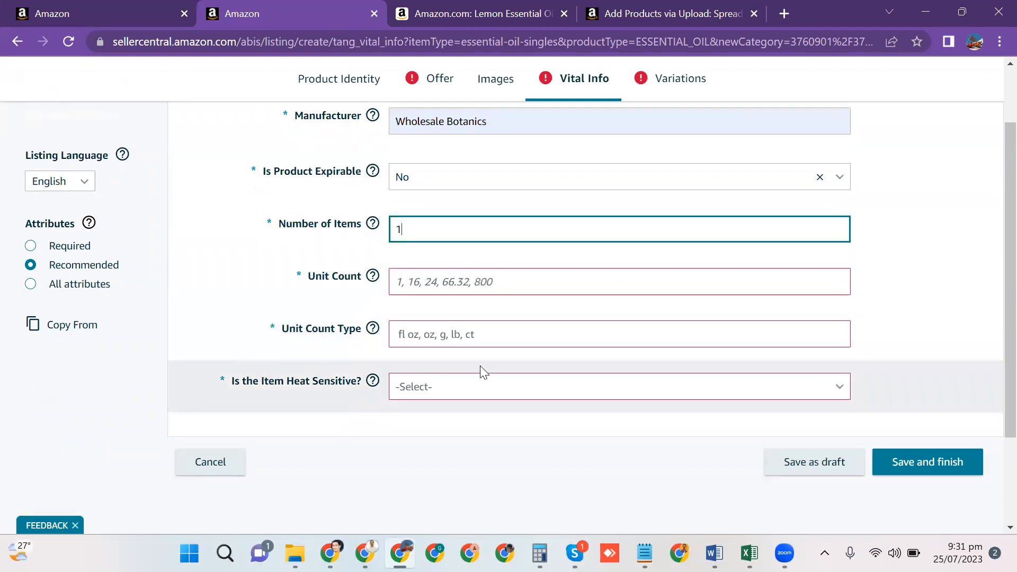
{"action": "left_click", "coordinate": [519, 295]}
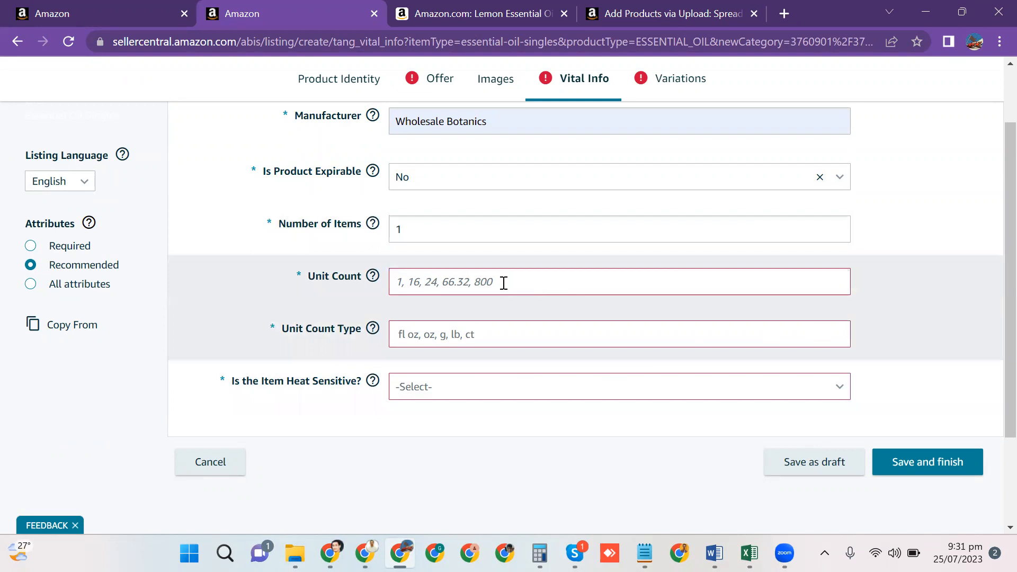
{"action": "left_click", "coordinate": [504, 283]}
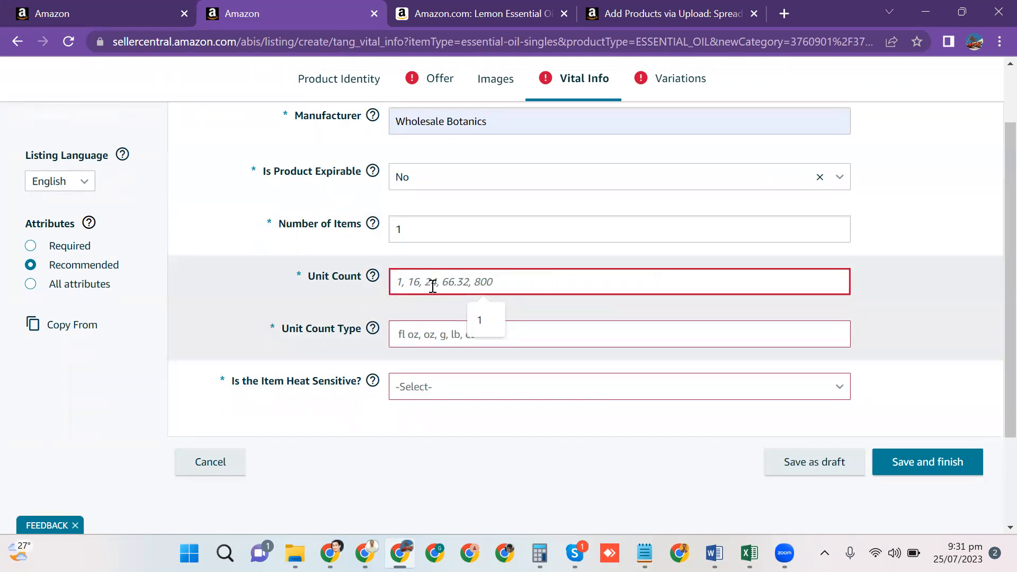
{"action": "type", "text": "1"}
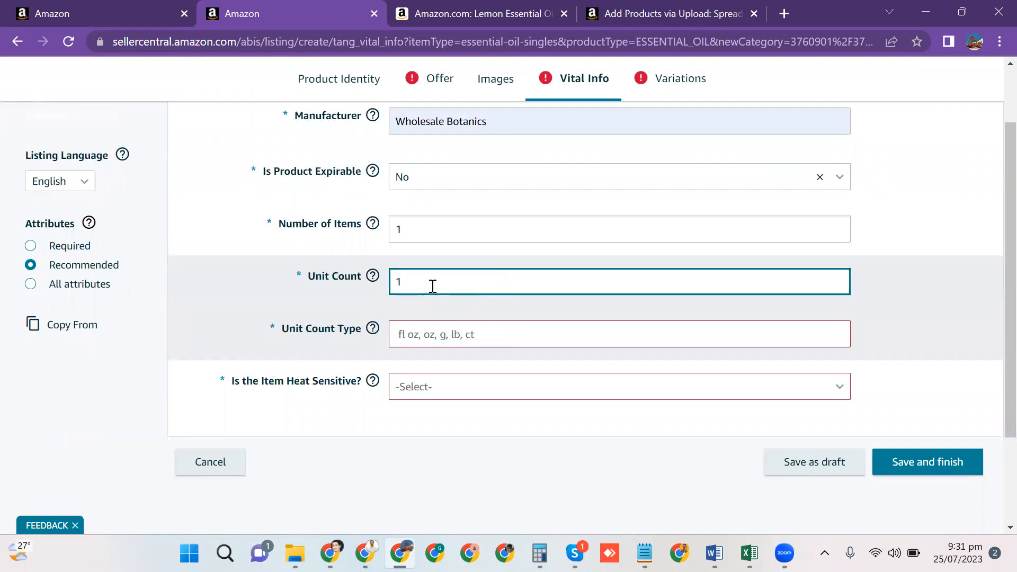
- Set Unit Count Type to Count and Is the Item Heat Sensitive? to No in the vital info
{"action": "left_click", "coordinate": [415, 341]}
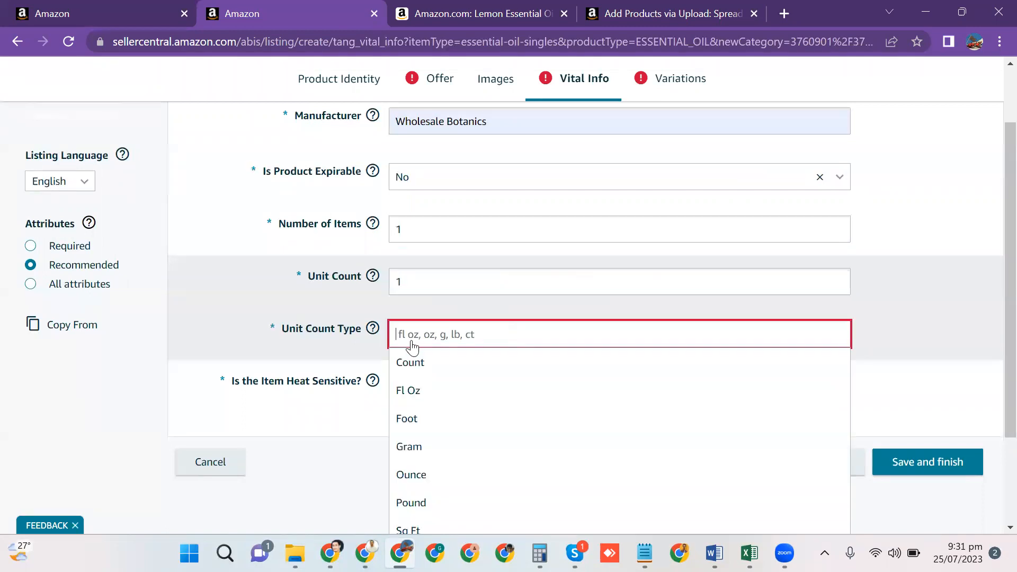
{"action": "left_click", "coordinate": [439, 370]}
{"action": "left_click", "coordinate": [440, 392]}
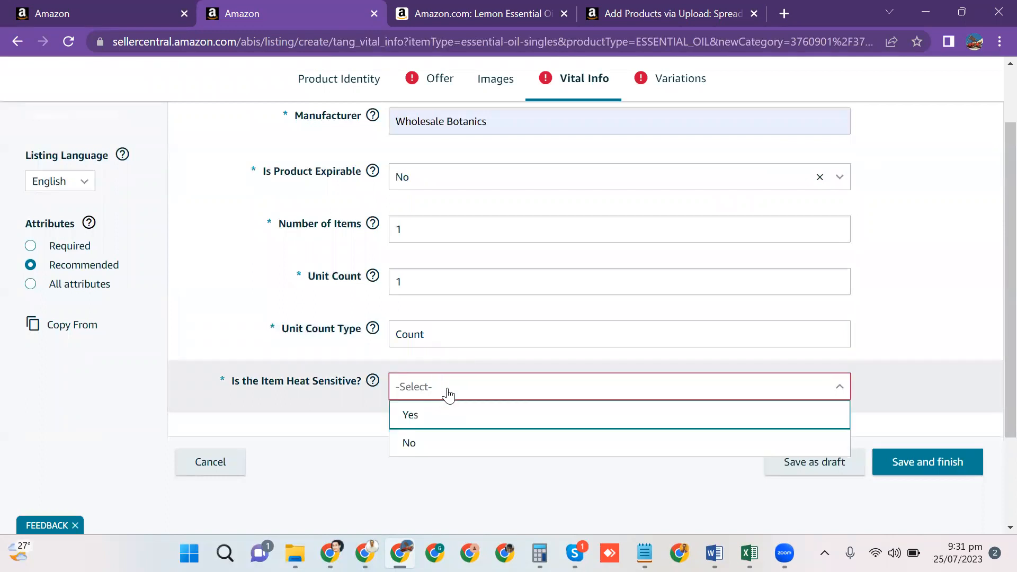
{"action": "left_click", "coordinate": [435, 444]}
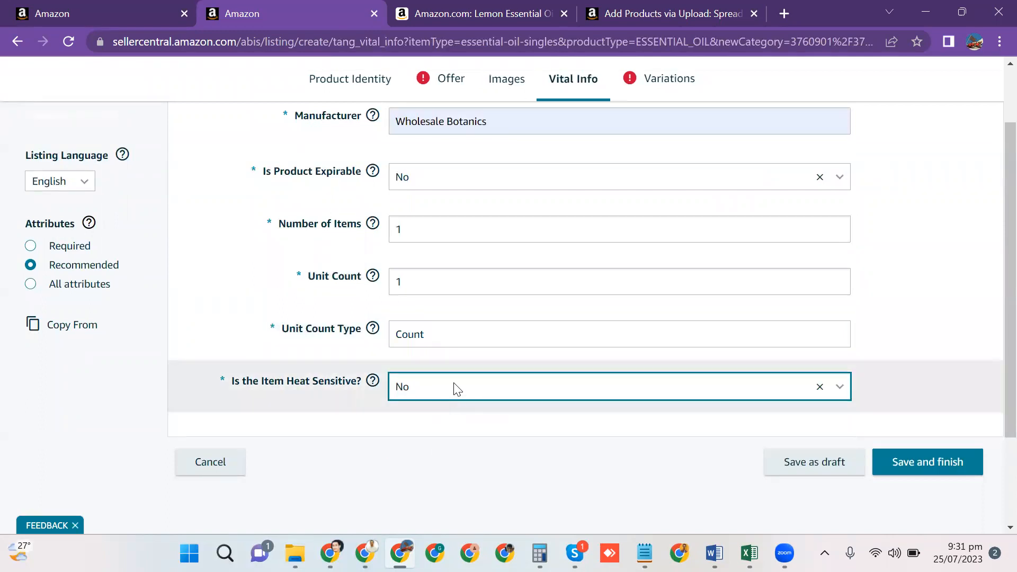
{"action": "scroll", "coordinate": [508, 274], "scroll_direction": "down", "scroll_amount": 1}
{"action": "scroll", "coordinate": [507, 274], "scroll_direction": "up", "scroll_amount": 3}
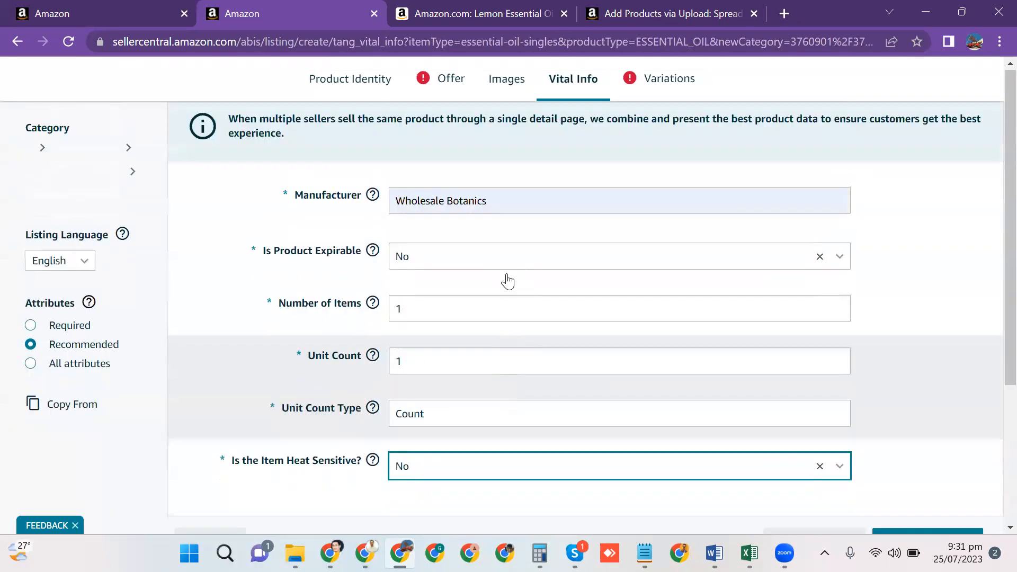
- Change the Unit Count Type to Fl Oz
{"action": "scroll", "coordinate": [507, 270], "scroll_direction": "down", "scroll_amount": 3}
{"action": "left_click", "coordinate": [447, 263]}
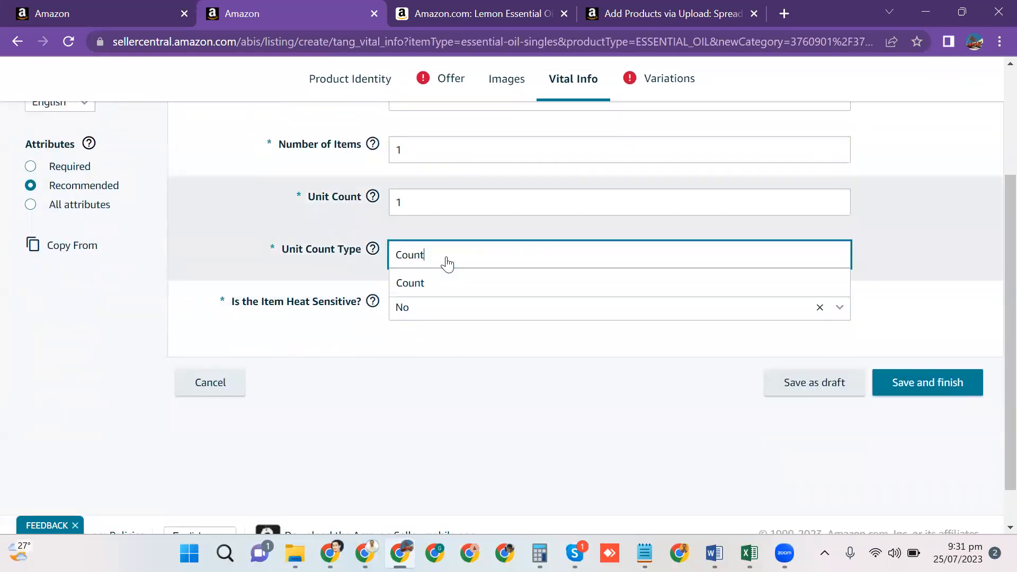
{"action": "key", "text": "BackSpace"}
{"action": "key", "text": "BackSpace"}
{"action": "key", "text": "BackSpace"}
{"action": "key", "text": "BackSpace"}
{"action": "left_click", "coordinate": [422, 317]}
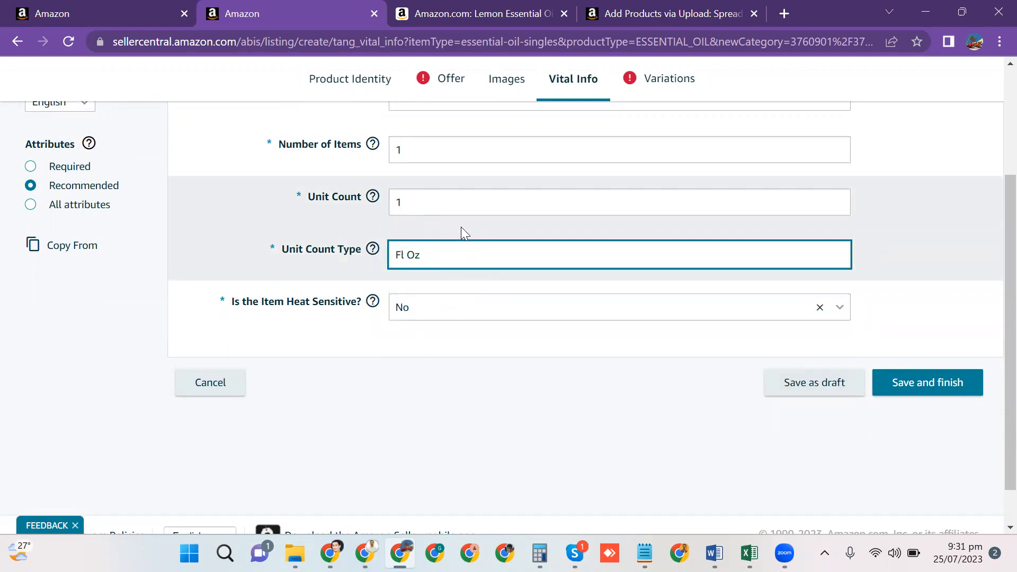
- Enter a List Price of 12.99 USD in the listing's offer details
{"action": "left_click", "coordinate": [453, 89]}
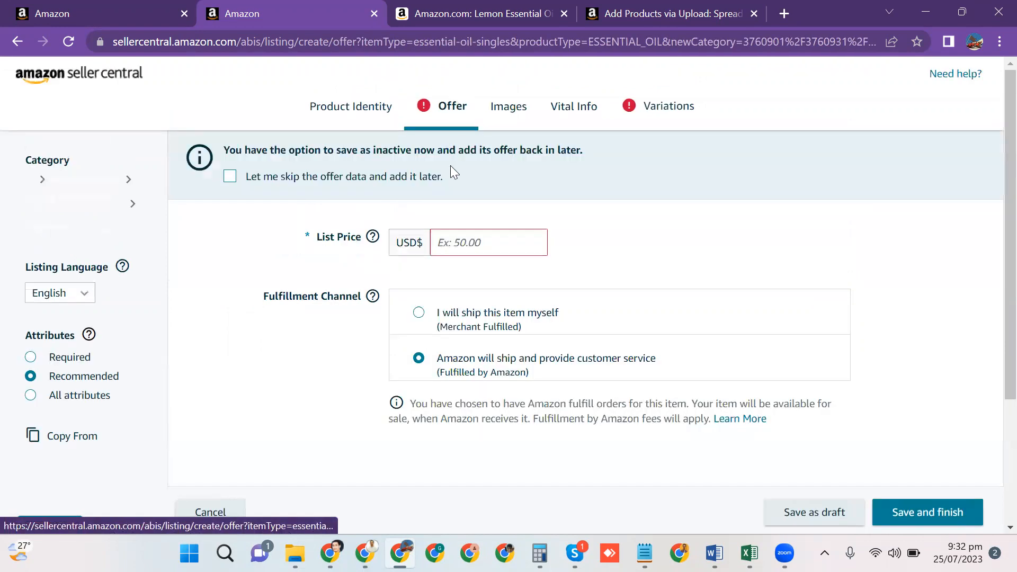
{"action": "left_click", "coordinate": [451, 241]}
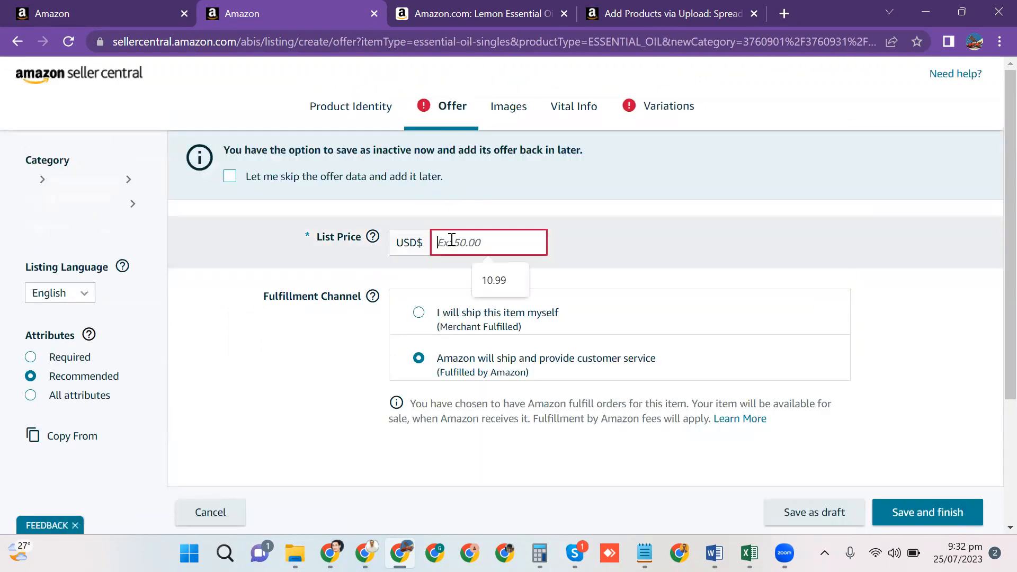
{"action": "type", "text": "12.99"}
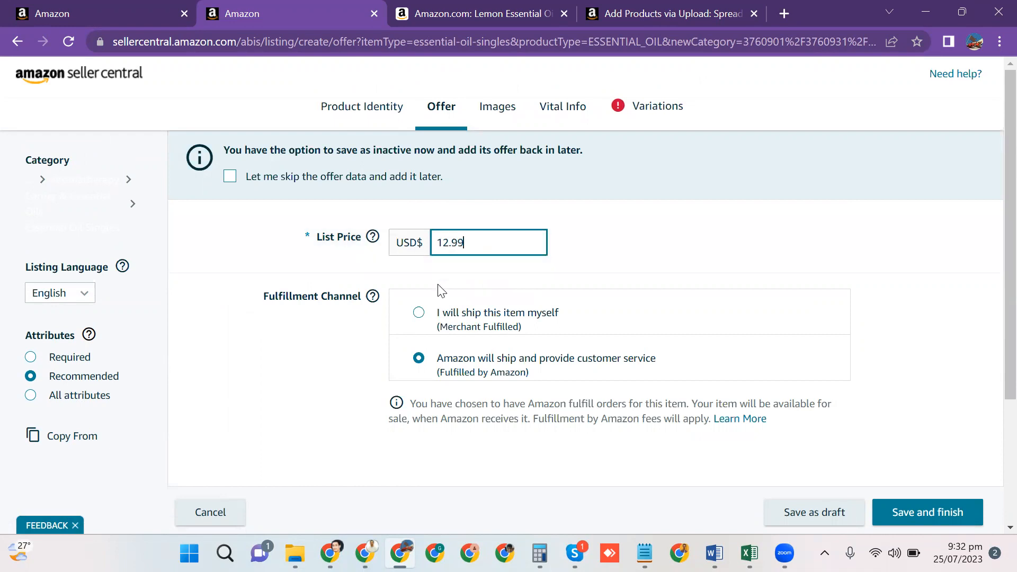
- Add 0.5 Fl Oz (Pack of 1) as the first Size variation of the listing
{"action": "left_click", "coordinate": [639, 117]}
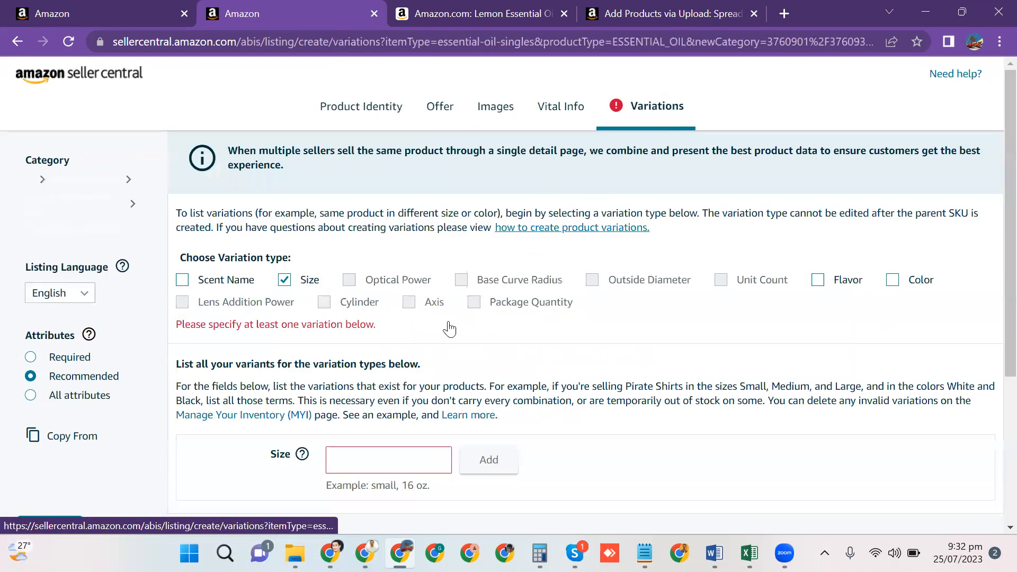
{"action": "scroll", "coordinate": [461, 318], "scroll_direction": "down", "scroll_amount": 3}
{"action": "scroll", "coordinate": [413, 342], "scroll_direction": "up", "scroll_amount": 3}
{"action": "scroll", "coordinate": [361, 418], "scroll_direction": "down", "scroll_amount": 1}
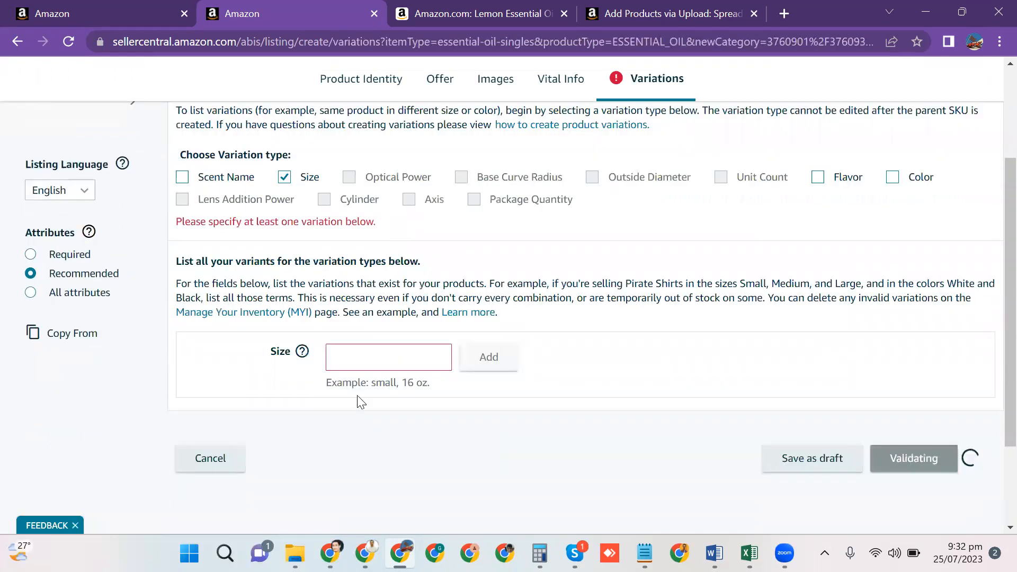
{"action": "left_click", "coordinate": [355, 365]}
{"action": "type", "text": "0.5 Fl Oz"}
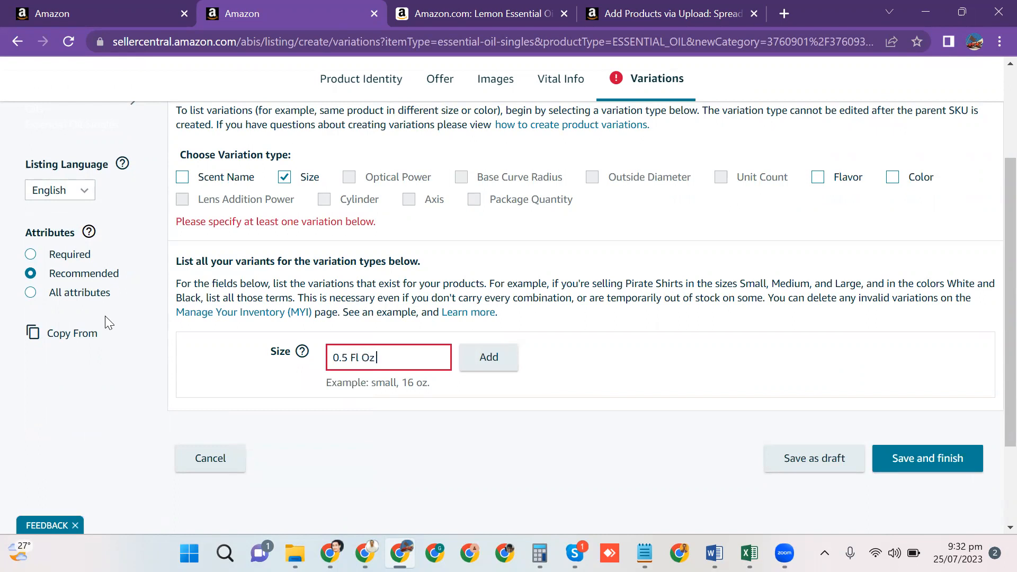
{"action": "type", "text": " (Pack"}
{"action": "key", "text": "super+w"}
{"action": "left_click", "coordinate": [731, 404]}
{"action": "left_click", "coordinate": [488, 343]}
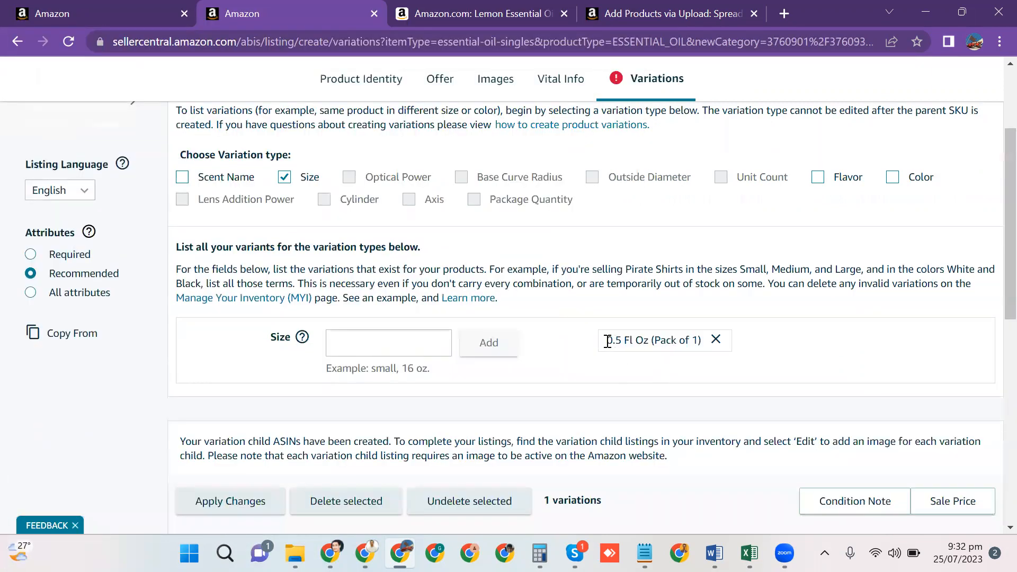
- Reuse the first size's text to add a second Size variation, 80 Fl Oz (Pack of 1)
{"action": "left_click_drag", "start_coordinate": [608, 341], "coordinate": [711, 347]}
{"action": "key", "text": "ctrl+c"}
{"action": "left_click", "coordinate": [386, 347]}
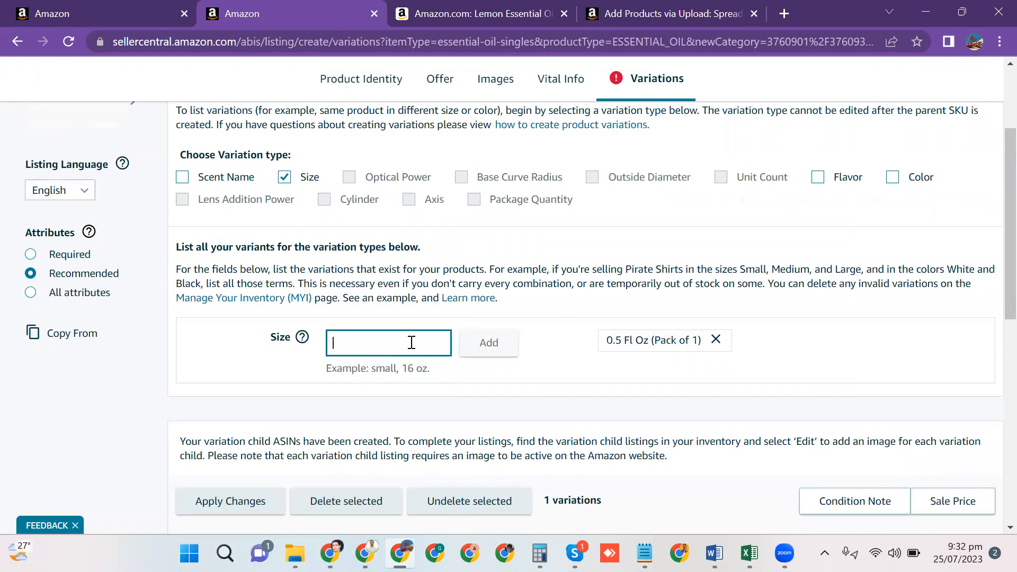
{"action": "key", "text": "ctrl+v"}
{"action": "left_click_drag", "start_coordinate": [347, 343], "coordinate": [245, 359]}
{"action": "type", "text": "80"}
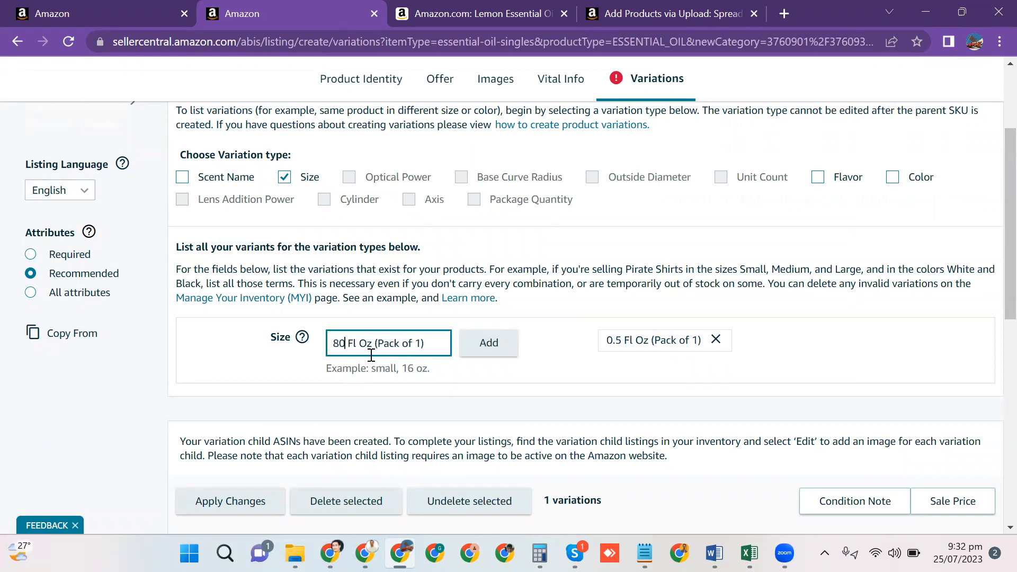
{"action": "left_click", "coordinate": [507, 356]}
- Review the fields required for each size in the variations table, including the Product ID Type choices
{"action": "scroll", "coordinate": [783, 341], "scroll_direction": "down", "scroll_amount": 2}
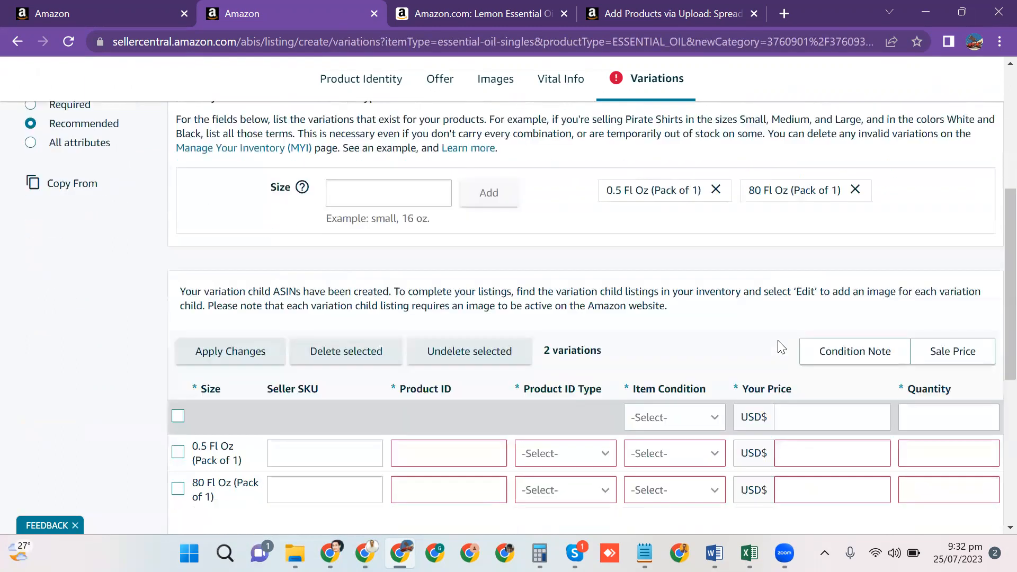
{"action": "scroll", "coordinate": [742, 351], "scroll_direction": "up", "scroll_amount": 2}
{"action": "scroll", "coordinate": [636, 363], "scroll_direction": "down", "scroll_amount": 1}
{"action": "scroll", "coordinate": [343, 344], "scroll_direction": "down", "scroll_amount": 3}
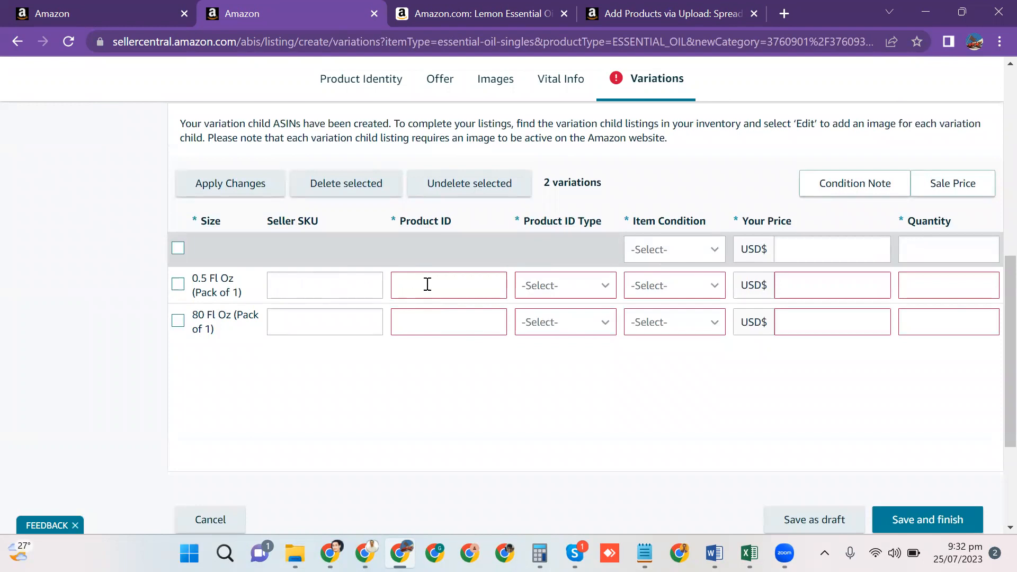
{"action": "left_click", "coordinate": [599, 287]}
{"action": "left_click", "coordinate": [764, 399]}
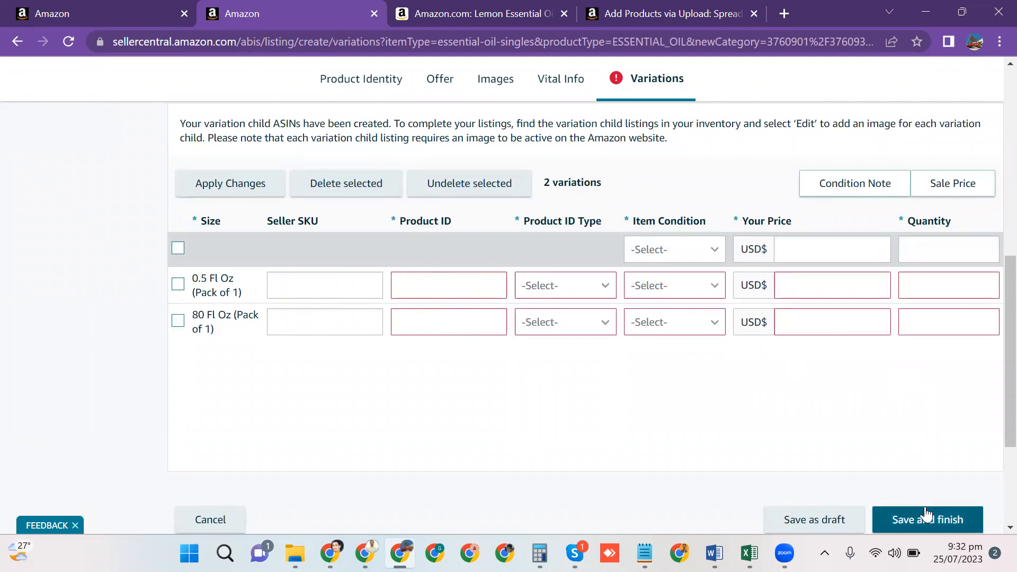
- Compare the new variations table with the existing lemon oil parent and child listings in Manage Inventory
{"action": "left_click", "coordinate": [127, 15]}
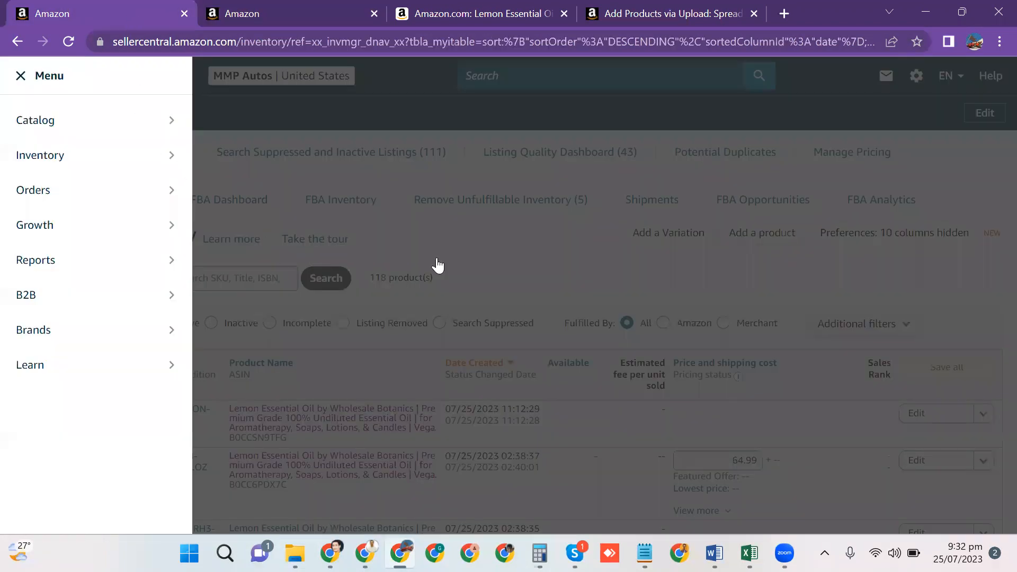
{"action": "left_click", "coordinate": [517, 275]}
{"action": "scroll", "coordinate": [159, 423], "scroll_direction": "down", "scroll_amount": 3}
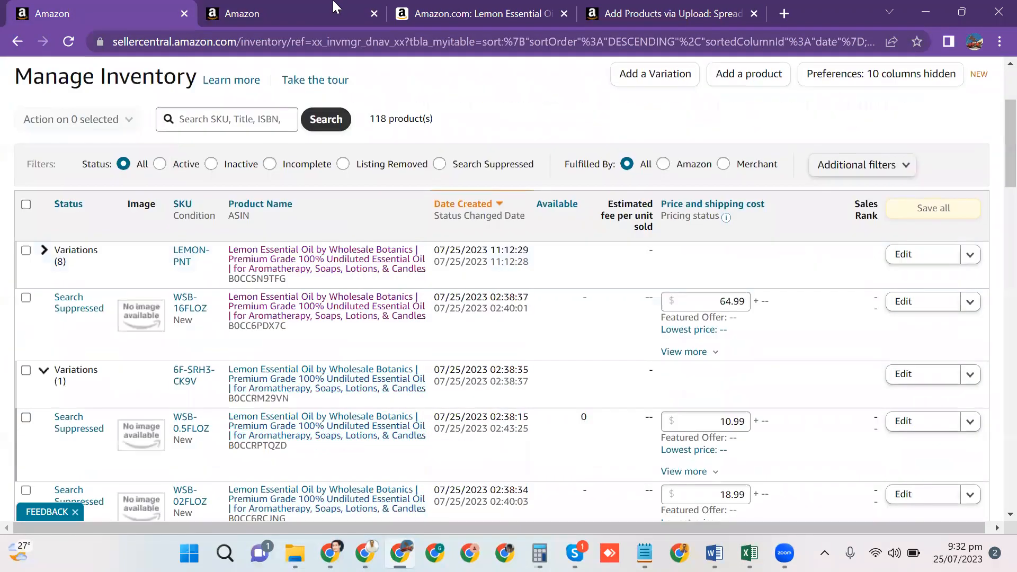
{"action": "left_click", "coordinate": [320, 14]}
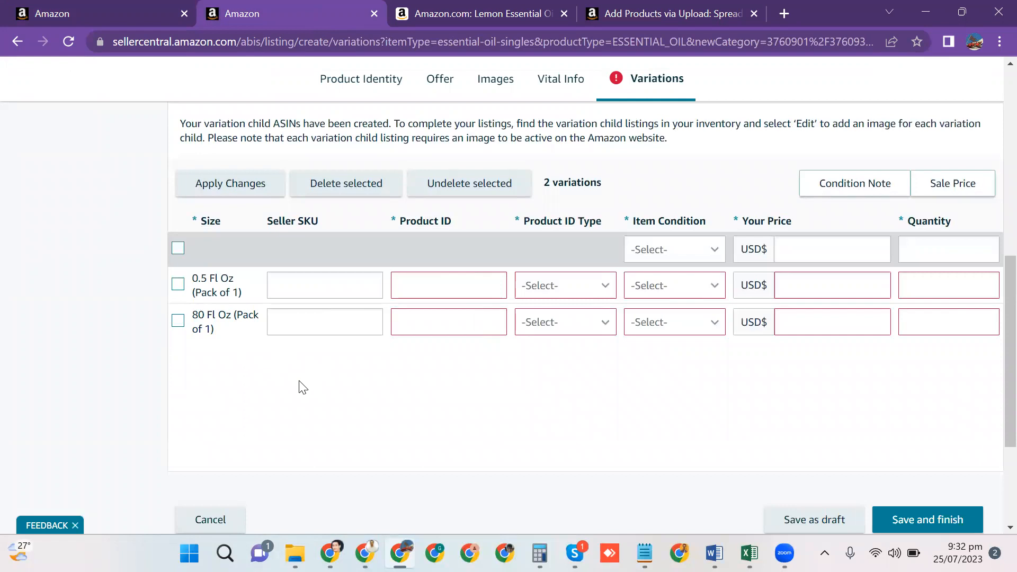
{"action": "left_click", "coordinate": [21, 9]}
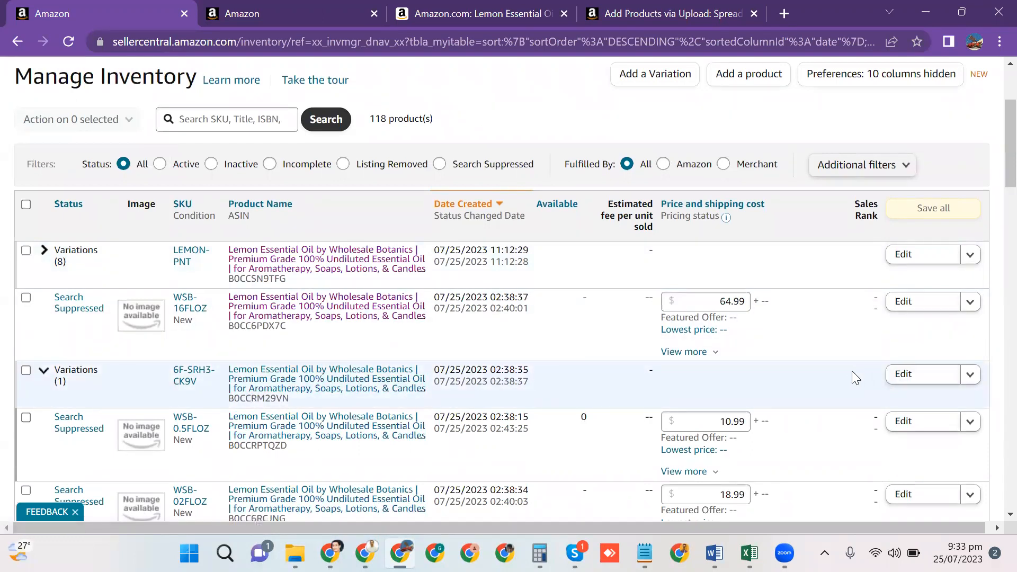
{"action": "left_click", "coordinate": [312, 7]}
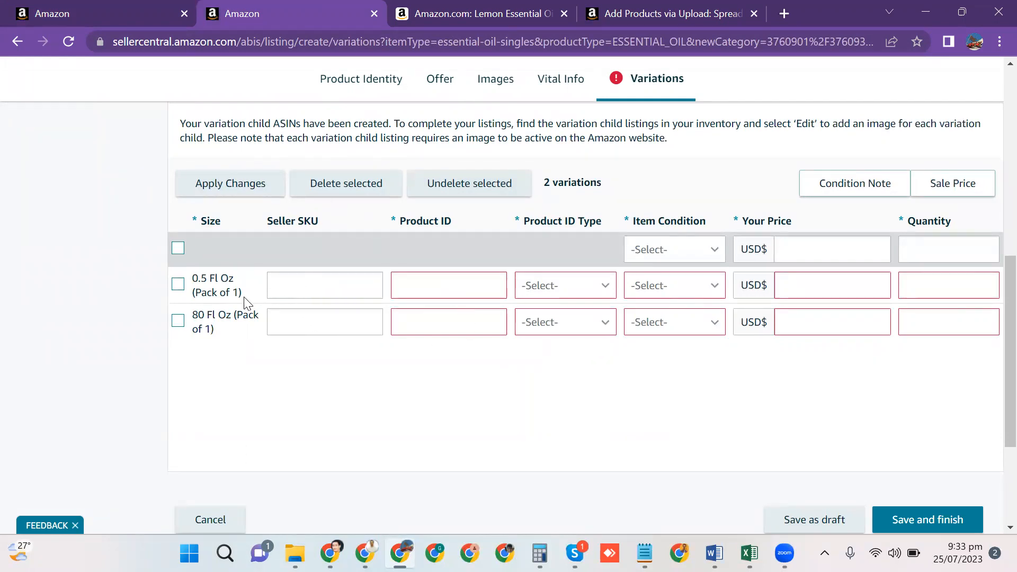
- Check the shared Unit Count and Unit Count Type in the vital info against the two size variations
{"action": "left_click_drag", "start_coordinate": [245, 300], "coordinate": [190, 286]}
{"action": "left_click_drag", "start_coordinate": [237, 343], "coordinate": [204, 313]}
{"action": "left_click", "coordinate": [376, 89]}
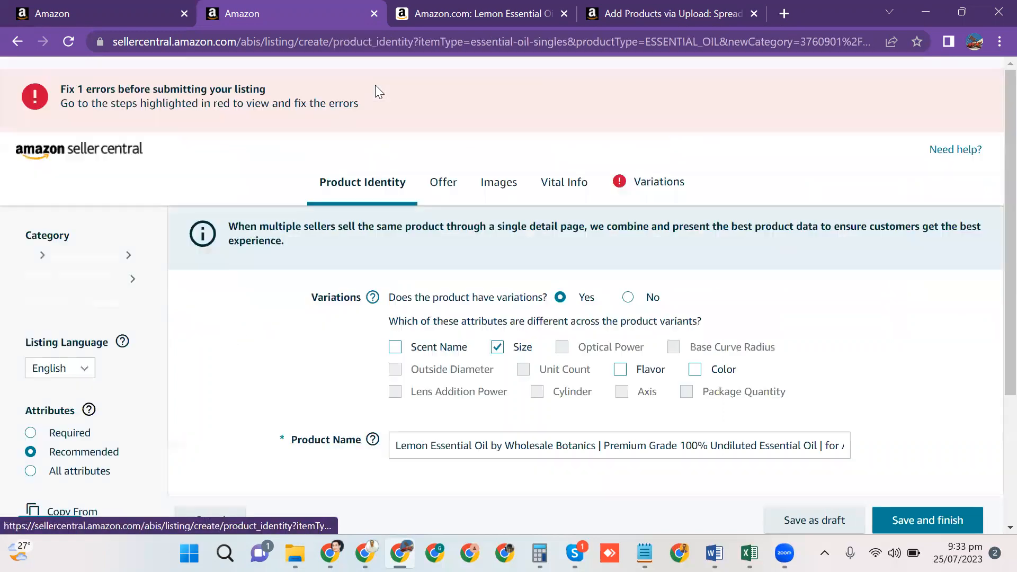
{"action": "left_click", "coordinate": [563, 183]}
{"action": "scroll", "coordinate": [355, 254], "scroll_direction": "down", "scroll_amount": 5}
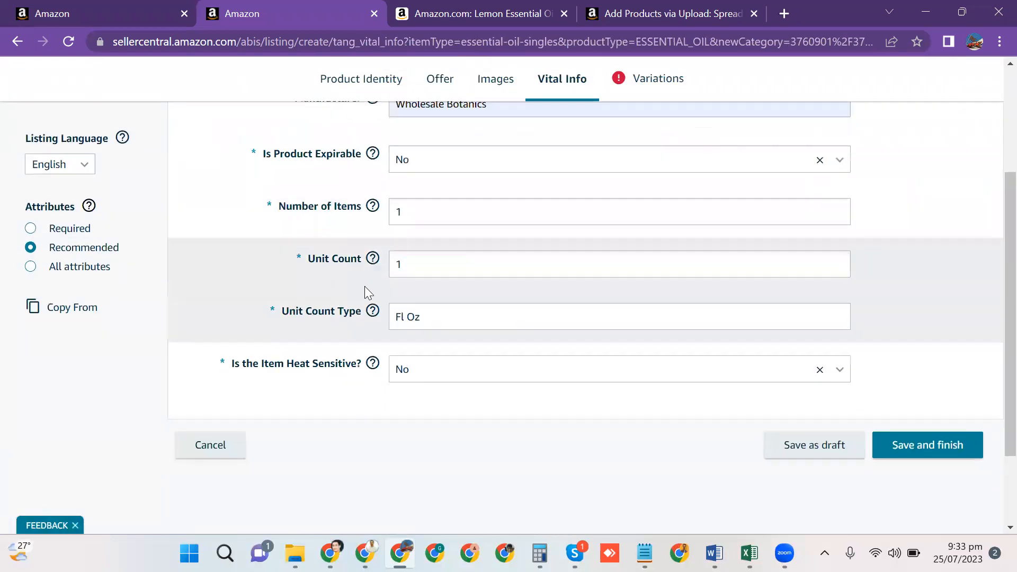
{"action": "left_click_drag", "start_coordinate": [405, 162], "coordinate": [390, 162]}
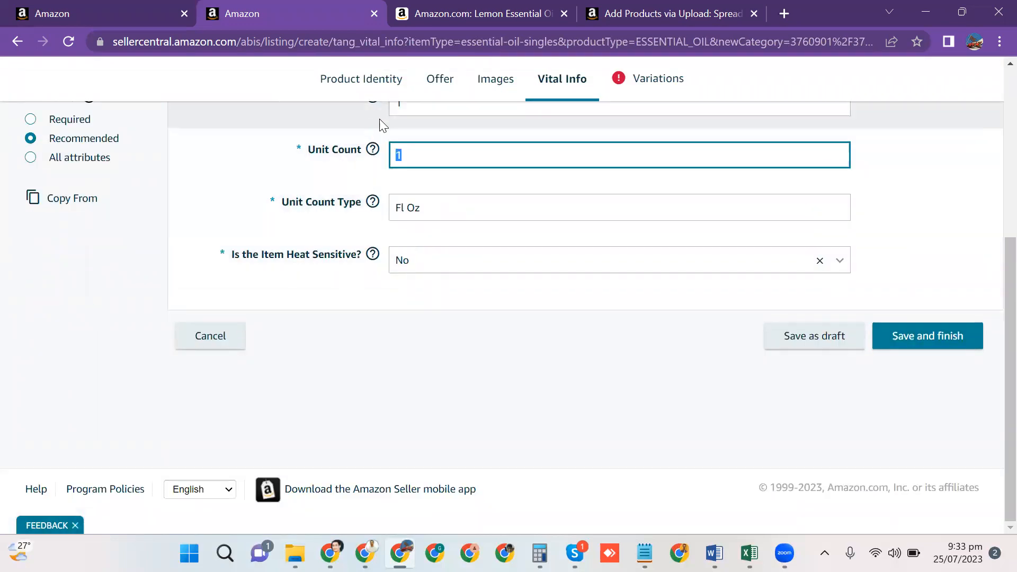
{"action": "scroll", "coordinate": [448, 146], "scroll_direction": "up", "scroll_amount": 5}
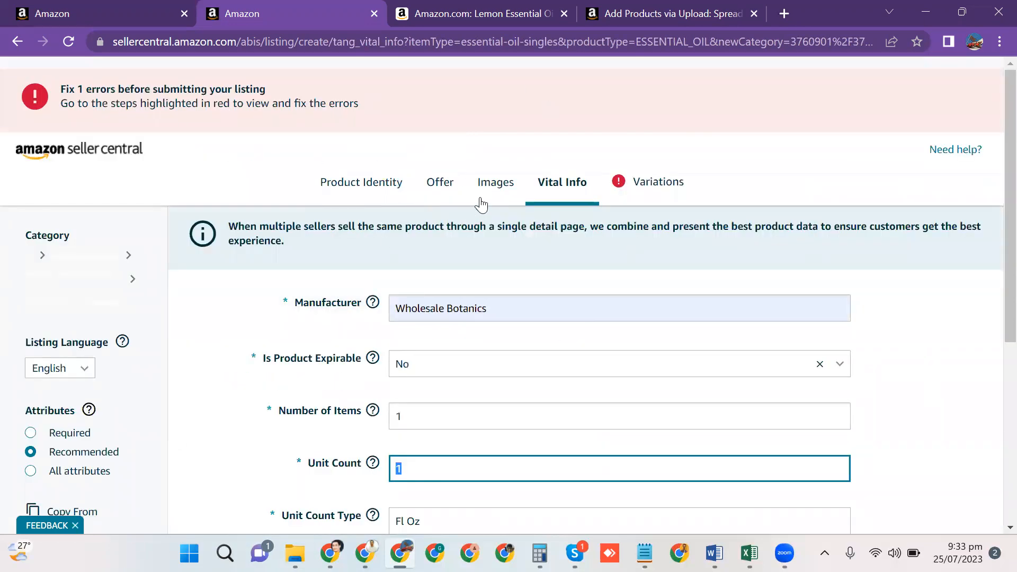
{"action": "left_click", "coordinate": [636, 185]}
{"action": "scroll", "coordinate": [454, 272], "scroll_direction": "down", "scroll_amount": 2}
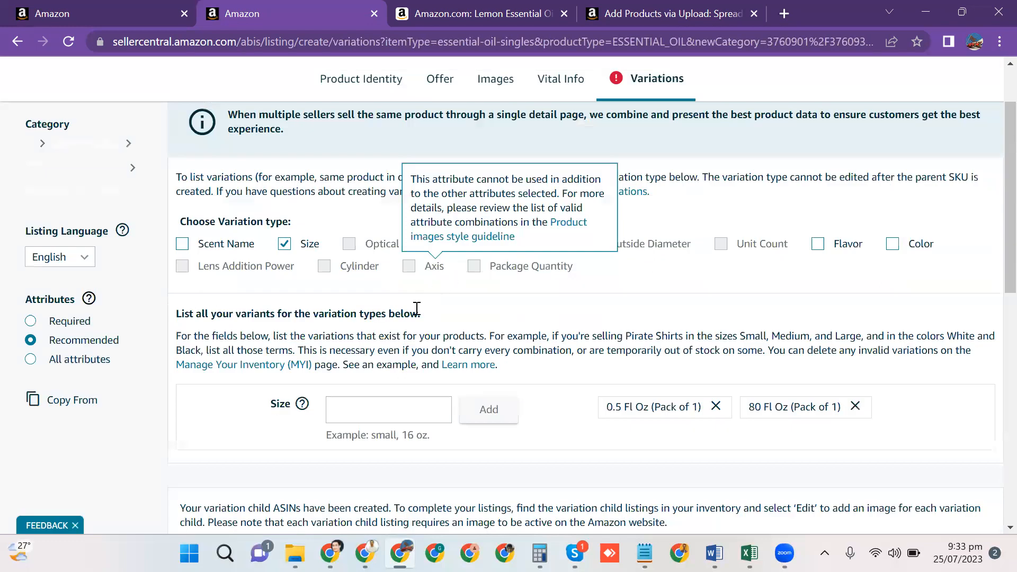
{"action": "scroll", "coordinate": [370, 342], "scroll_direction": "down", "scroll_amount": 7}
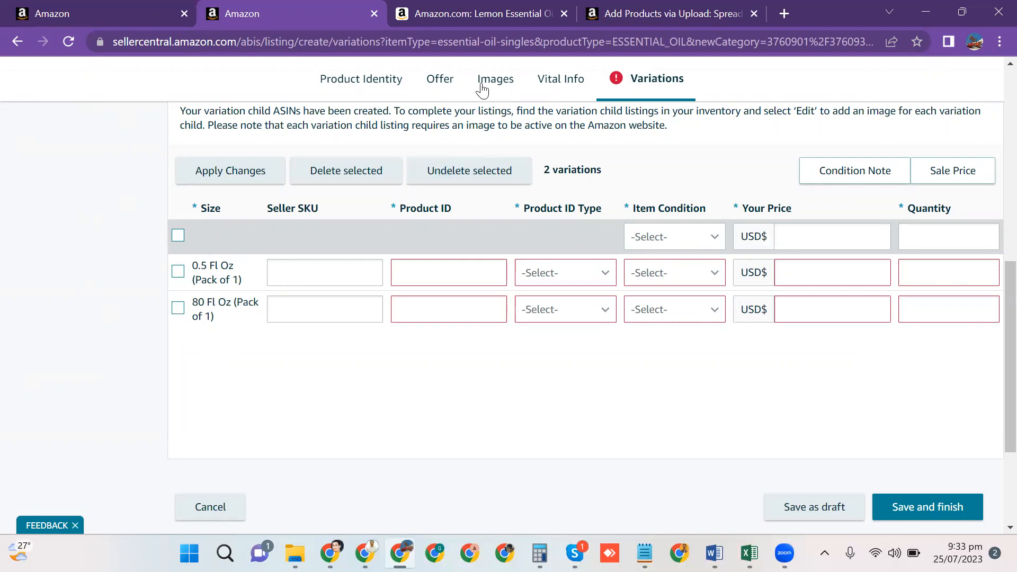
{"action": "left_click", "coordinate": [552, 80]}
{"action": "scroll", "coordinate": [371, 318], "scroll_direction": "down", "scroll_amount": 2}
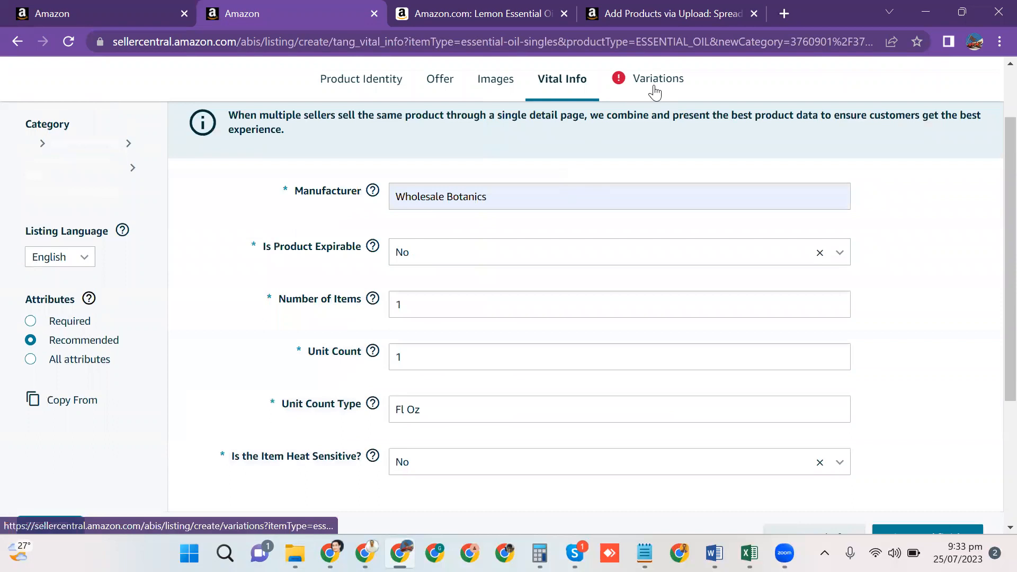
- Examine the 0.5 Fl Oz and 80 Fl Oz rows and the columns offered in the variations table
{"action": "left_click", "coordinate": [655, 84]}
{"action": "scroll", "coordinate": [318, 307], "scroll_direction": "down", "scroll_amount": 3}
{"action": "scroll", "coordinate": [312, 322], "scroll_direction": "down", "scroll_amount": 5}
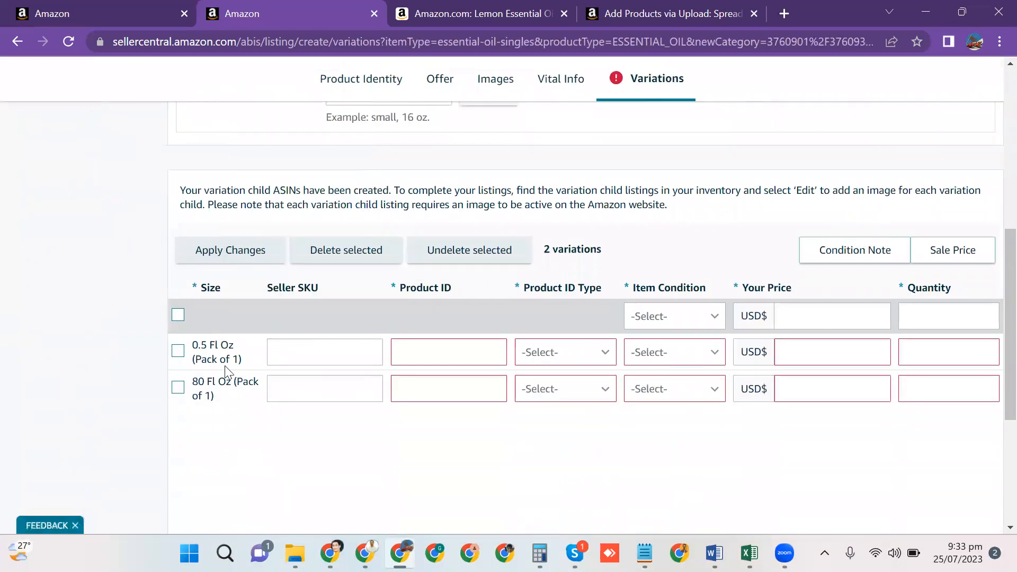
{"action": "left_click_drag", "start_coordinate": [243, 361], "coordinate": [191, 360]}
{"action": "left_click_drag", "start_coordinate": [229, 415], "coordinate": [194, 395]}
{"action": "left_click", "coordinate": [231, 405]}
{"action": "scroll", "coordinate": [527, 191], "scroll_direction": "down", "scroll_amount": 2}
{"action": "scroll", "coordinate": [397, 259], "scroll_direction": "up", "scroll_amount": 3}
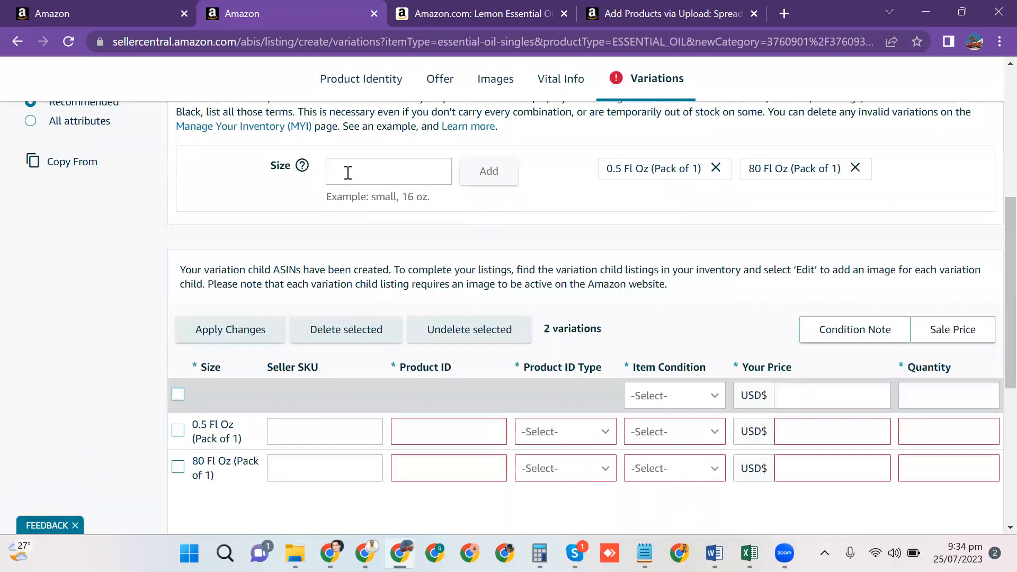
- Recheck the unit count fields in the vital info and return to the variation type choices
{"action": "left_click", "coordinate": [350, 85]}
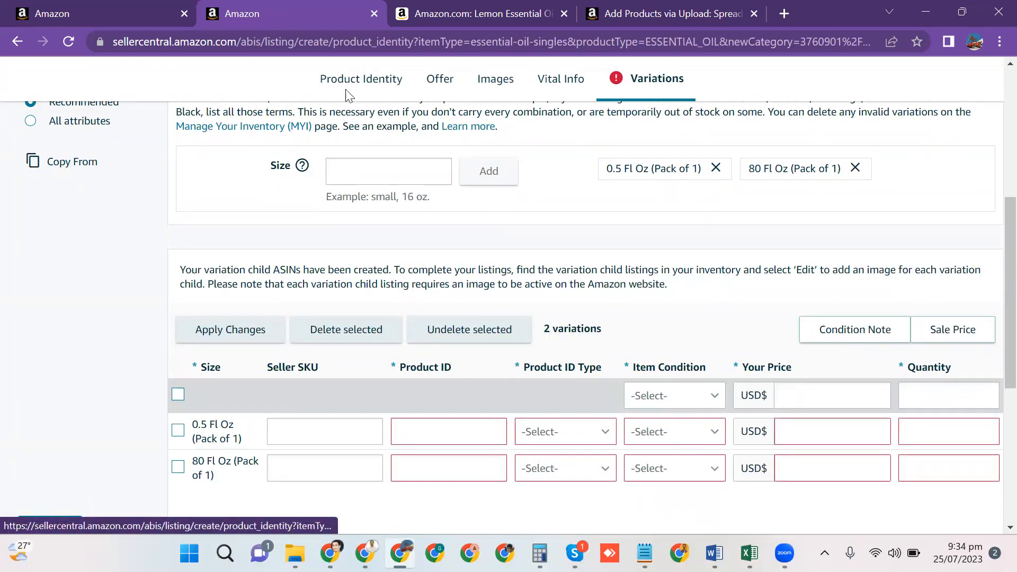
{"action": "left_click", "coordinate": [555, 197]}
{"action": "scroll", "coordinate": [402, 317], "scroll_direction": "down", "scroll_amount": 5}
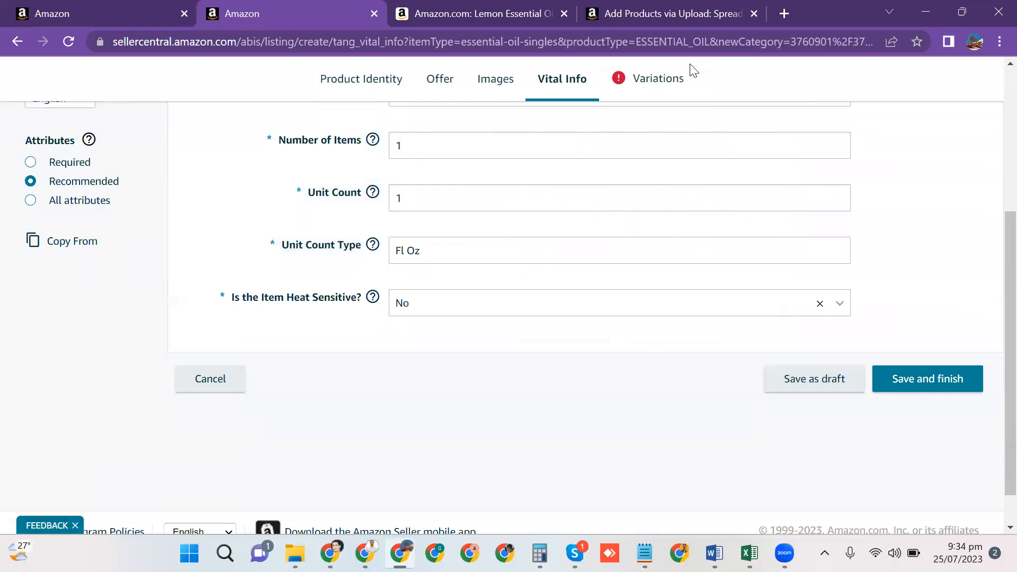
{"action": "left_click", "coordinate": [670, 82]}
{"action": "scroll", "coordinate": [318, 318], "scroll_direction": "down", "scroll_amount": 2}
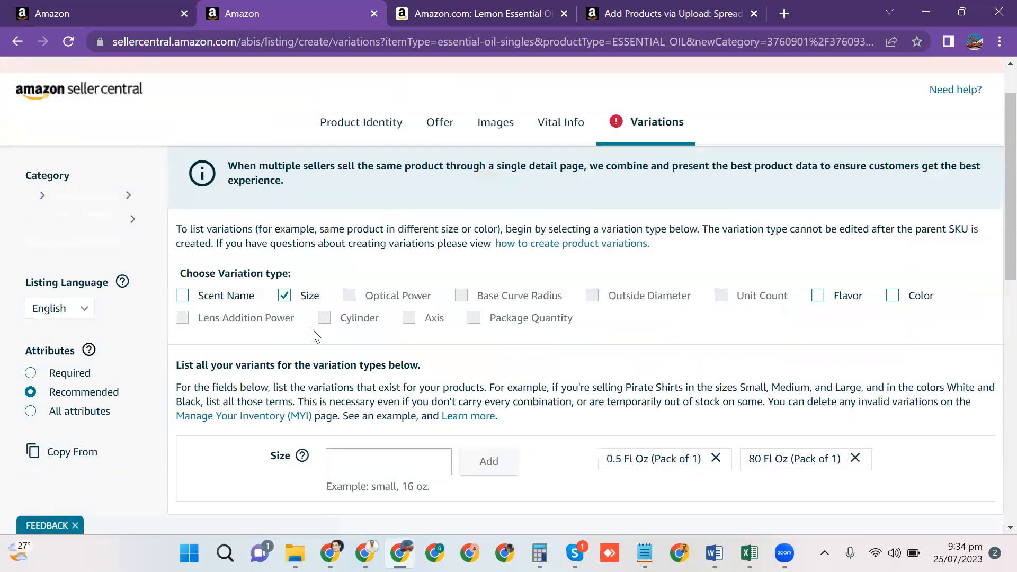
- Open the WSB-16FLOZ and WSB-04FLOZ lemon oil listings from Manage Inventory for editing in separate tabs
{"action": "scroll", "coordinate": [316, 336], "scroll_direction": "down", "scroll_amount": 5}
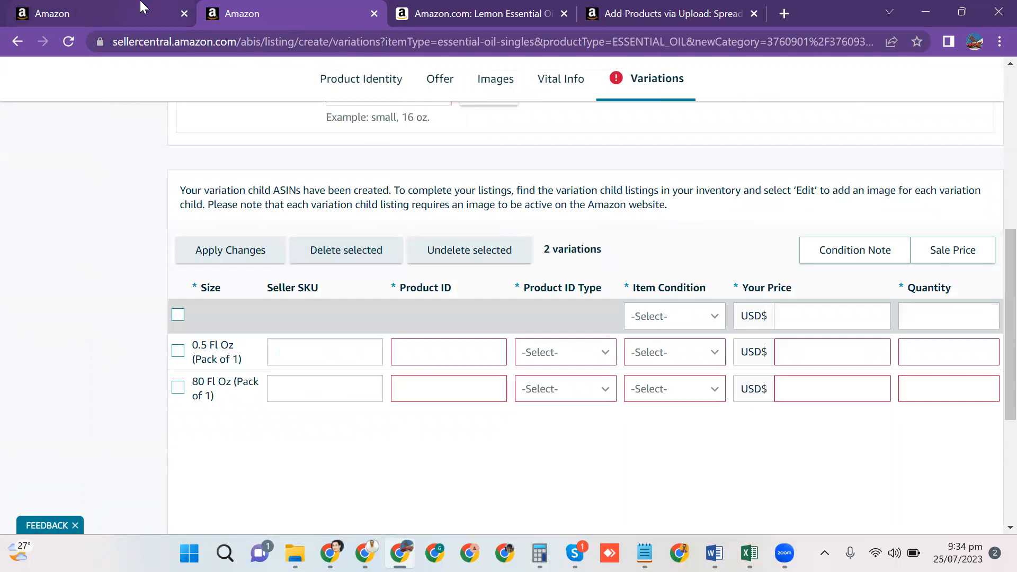
{"action": "left_click", "coordinate": [159, 14]}
{"action": "scroll", "coordinate": [307, 406], "scroll_direction": "up", "scroll_amount": 1}
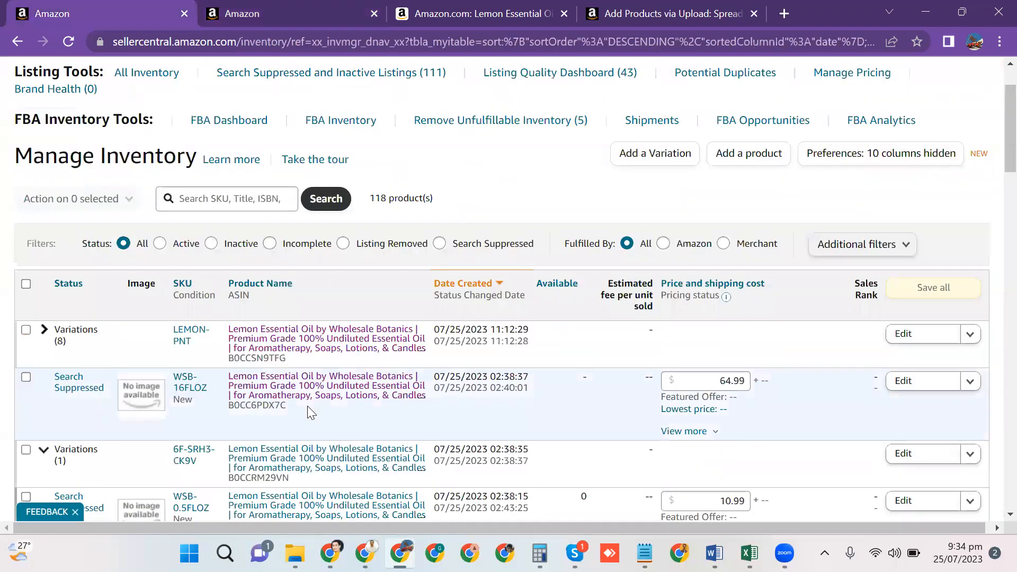
{"action": "scroll", "coordinate": [229, 467], "scroll_direction": "down", "scroll_amount": 1}
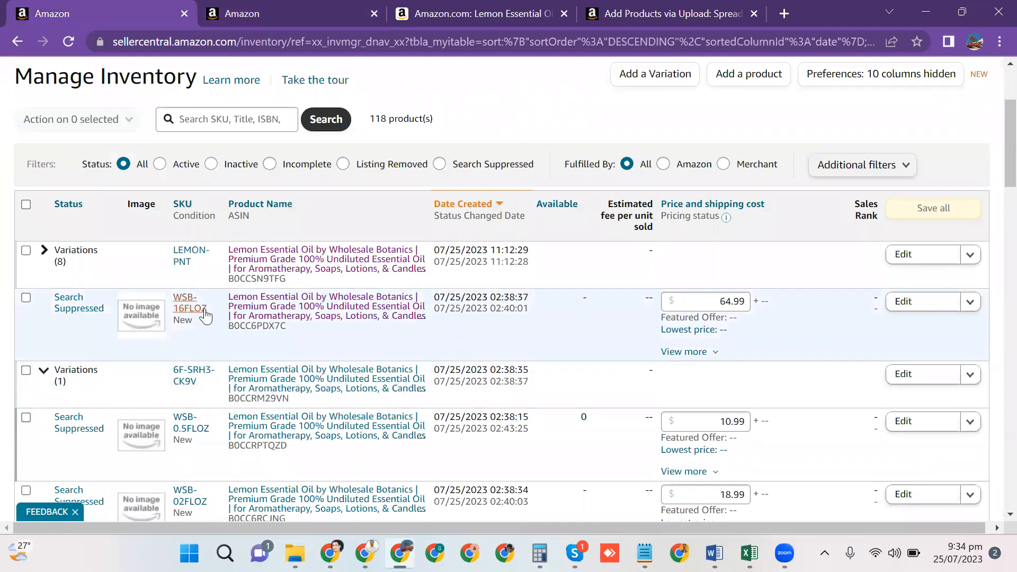
{"action": "left_click", "coordinate": [909, 309]}
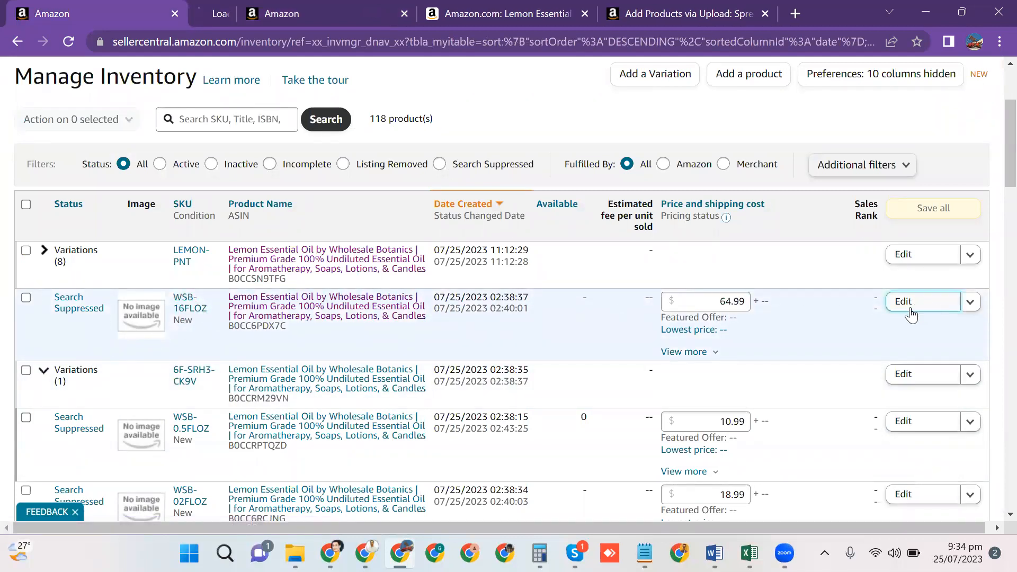
{"action": "scroll", "coordinate": [598, 382], "scroll_direction": "up", "scroll_amount": 2}
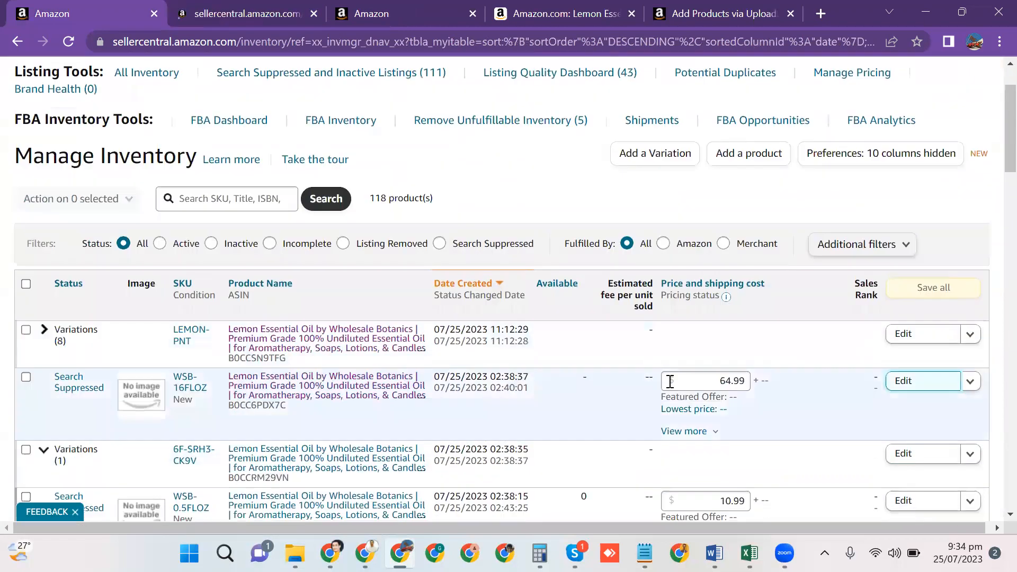
{"action": "scroll", "coordinate": [670, 381], "scroll_direction": "down", "scroll_amount": 5}
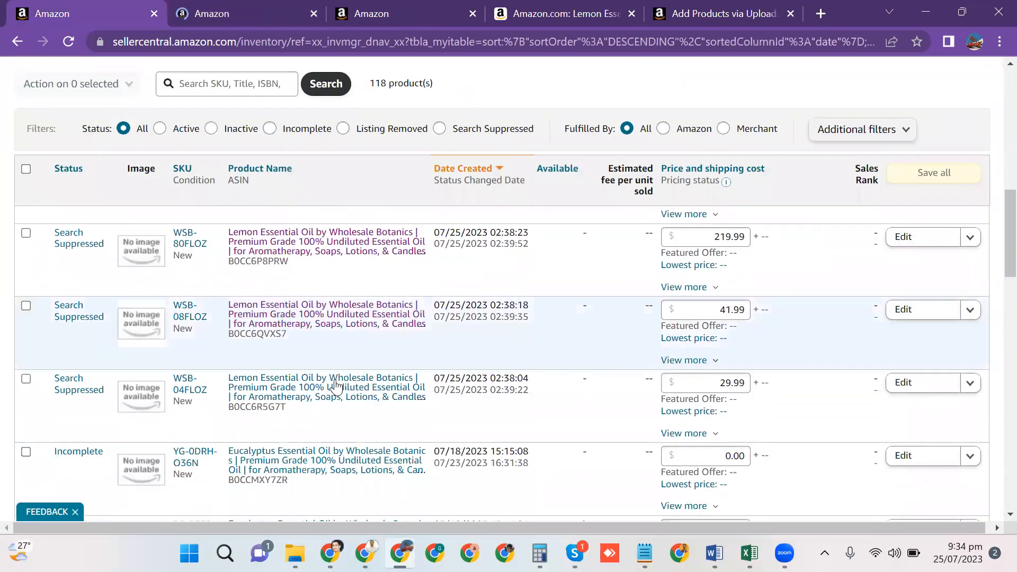
{"action": "left_click", "coordinate": [927, 382]}
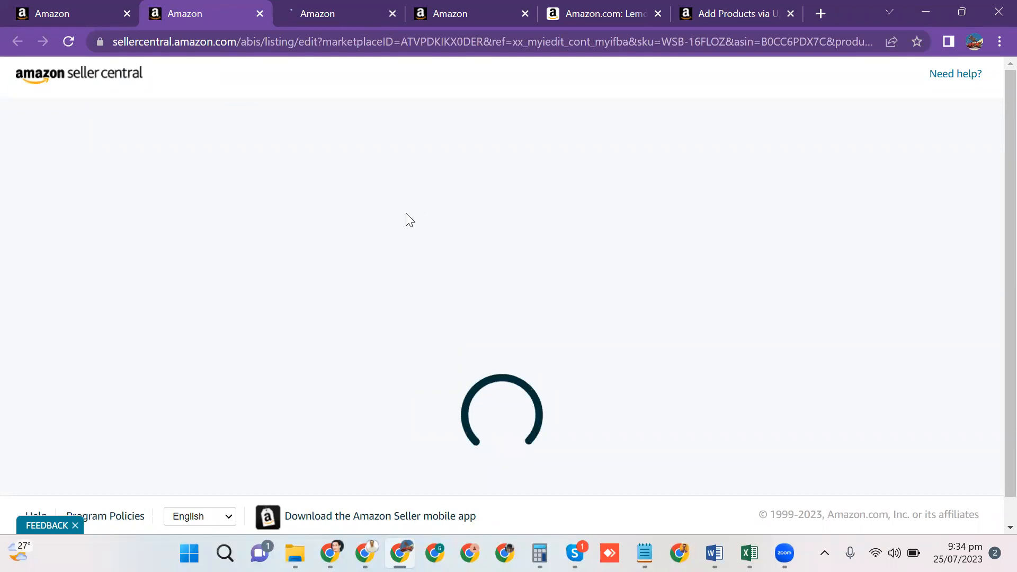
{"action": "left_click", "coordinate": [315, 13]}
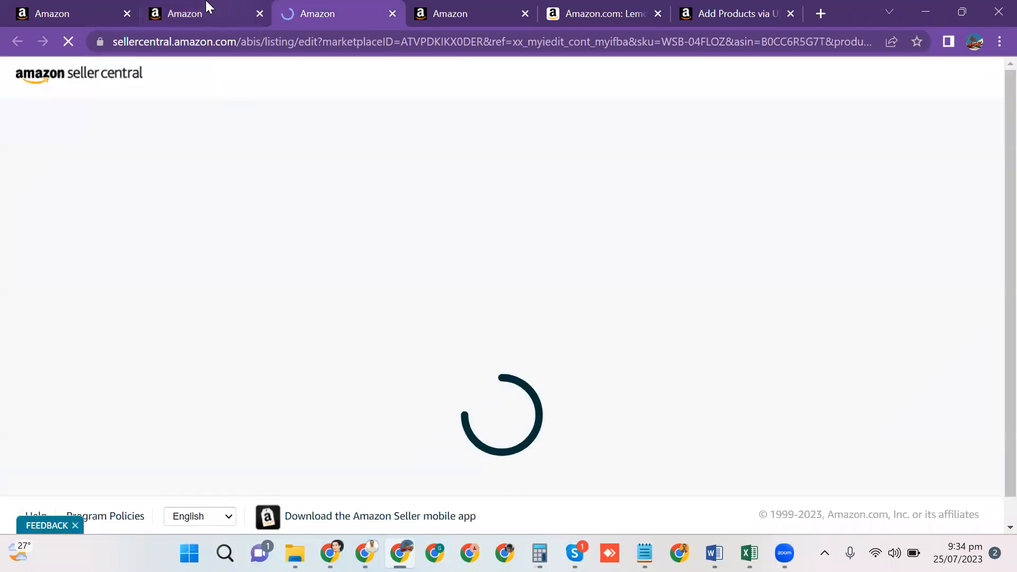
- Check the WSB-16FLOZ listing's vital info, comparing the size in its title with the Unit Count, Unit Count Type and live Size
{"action": "left_click", "coordinate": [209, 8]}
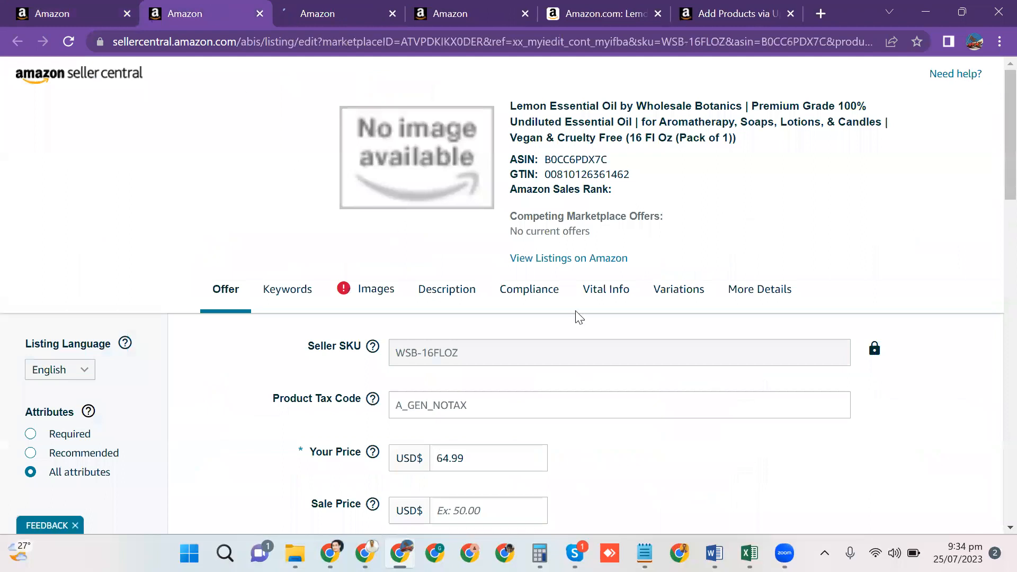
{"action": "left_click", "coordinate": [615, 298]}
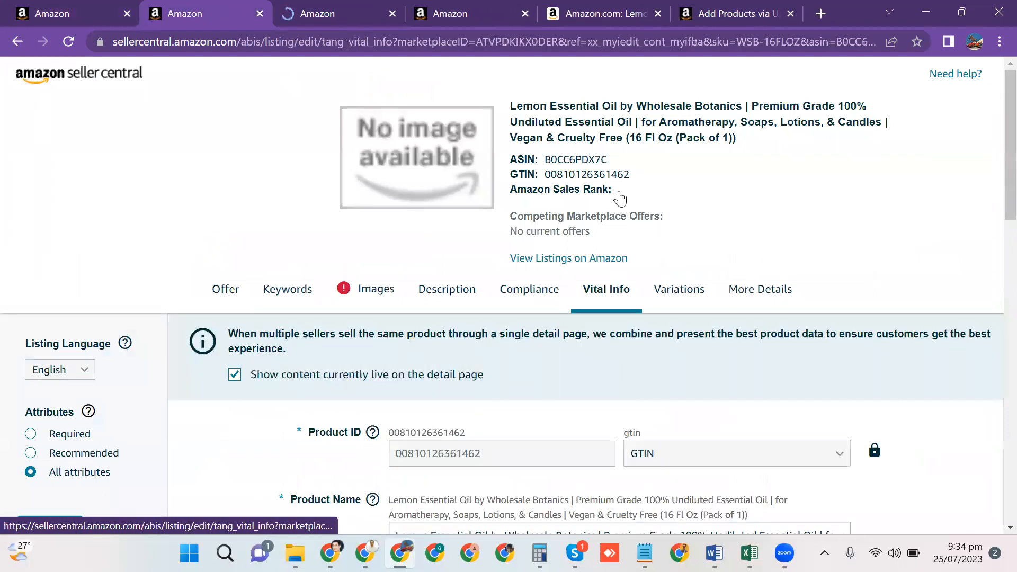
{"action": "left_click_drag", "start_coordinate": [622, 139], "coordinate": [689, 139]}
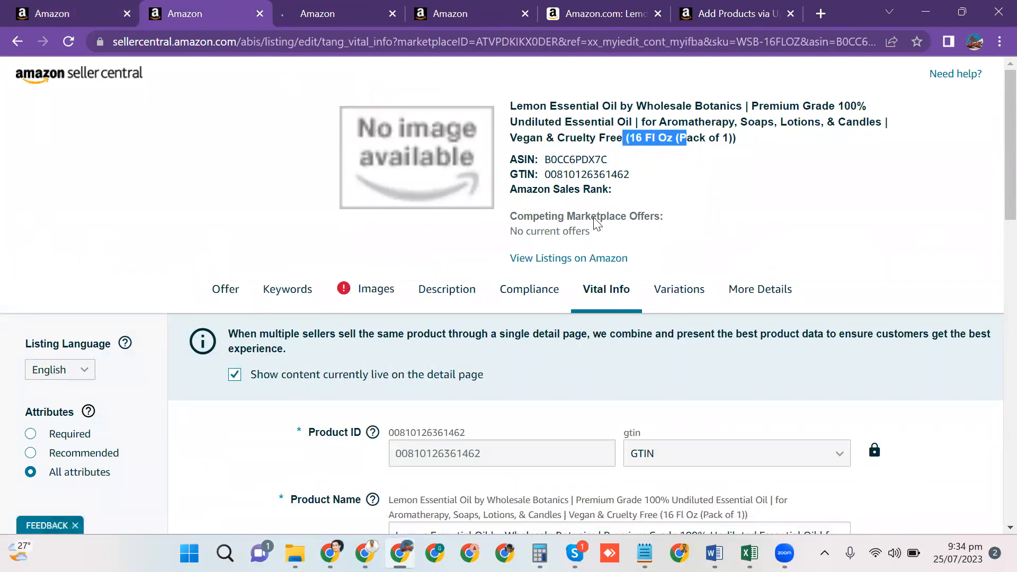
{"action": "scroll", "coordinate": [508, 274], "scroll_direction": "down", "scroll_amount": 8}
{"action": "scroll", "coordinate": [503, 324], "scroll_direction": "up", "scroll_amount": 4}
{"action": "scroll", "coordinate": [499, 324], "scroll_direction": "down", "scroll_amount": 10}
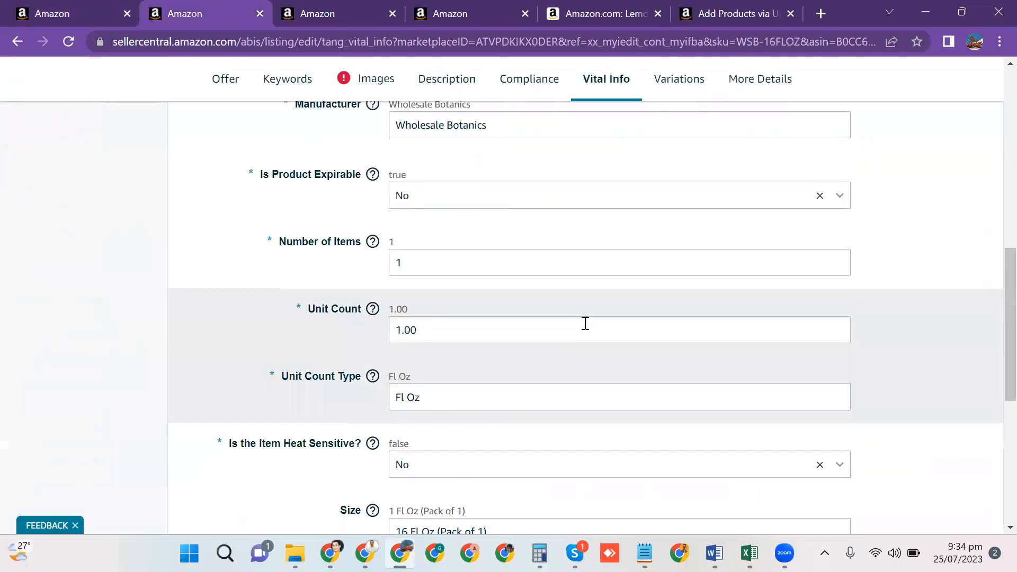
{"action": "scroll", "coordinate": [579, 324], "scroll_direction": "down", "scroll_amount": 2}
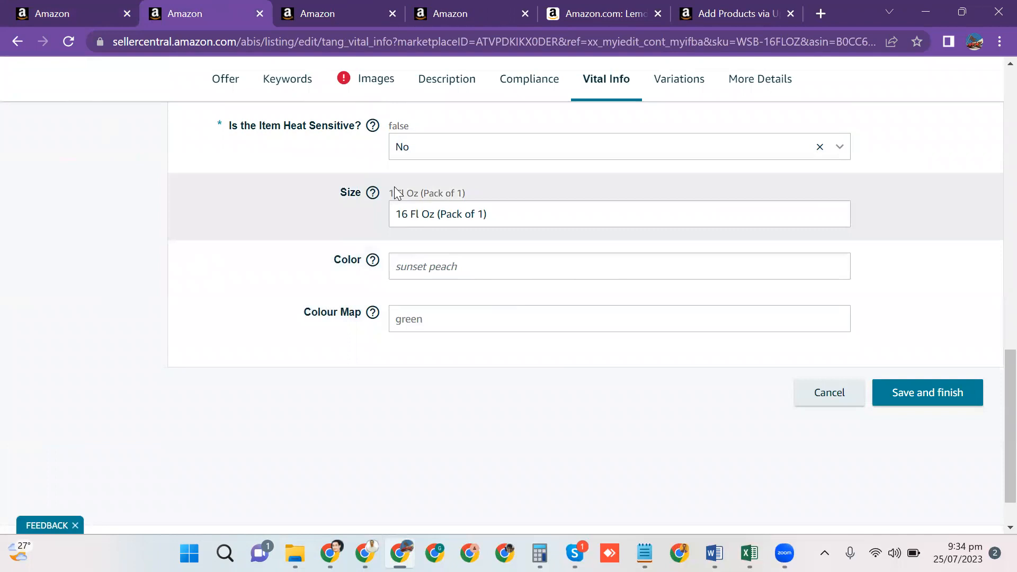
{"action": "left_click_drag", "start_coordinate": [392, 198], "coordinate": [476, 192]}
- Inspect the WSB-04FLOZ listing's title, unit count and live Size in its vital info, and compare them with the 16 Fl Oz listing
{"action": "left_click", "coordinate": [343, 16]}
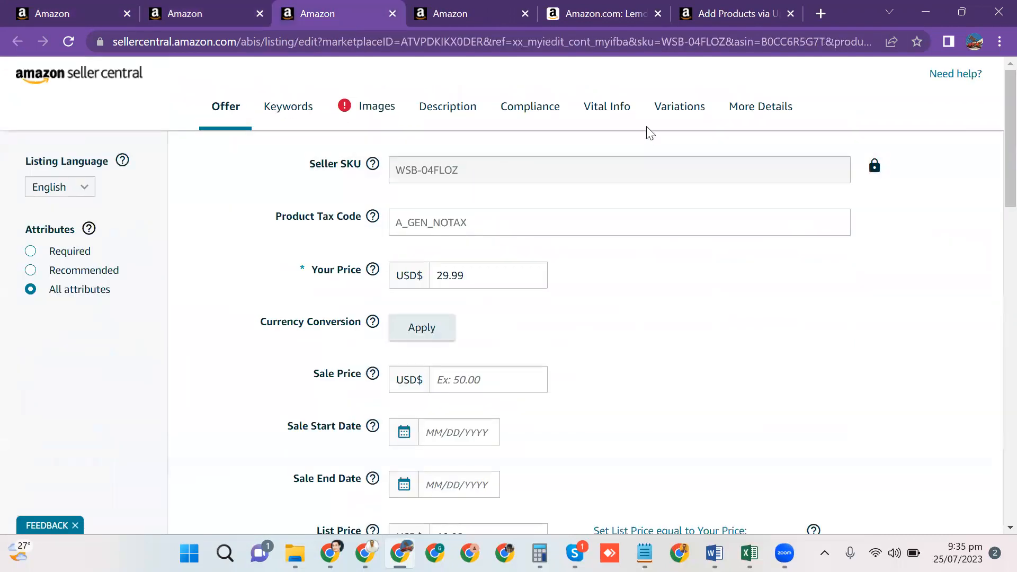
{"action": "left_click", "coordinate": [606, 114]}
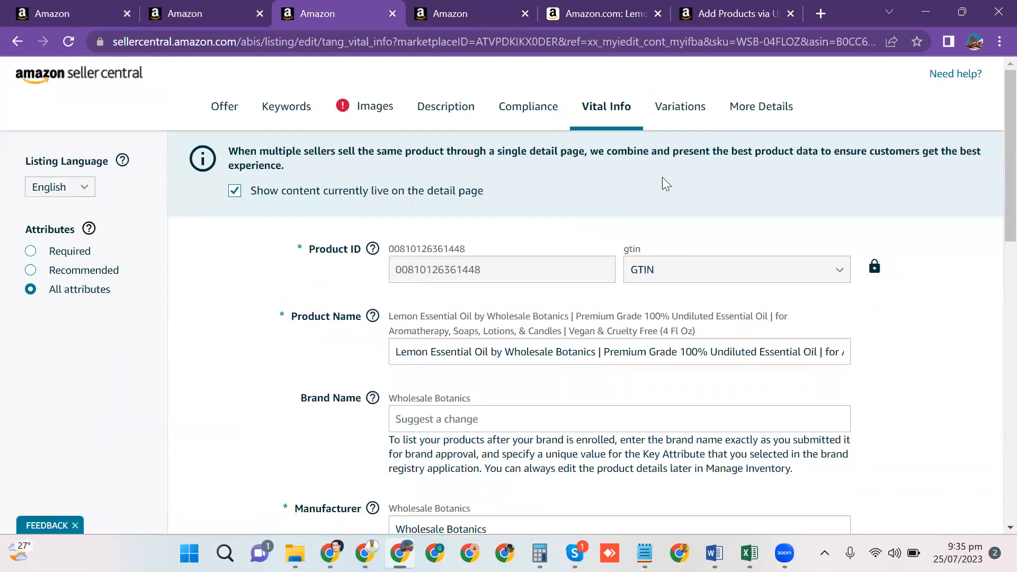
{"action": "left_click_drag", "start_coordinate": [655, 331], "coordinate": [695, 331]}
{"action": "scroll", "coordinate": [462, 311], "scroll_direction": "down", "scroll_amount": 15}
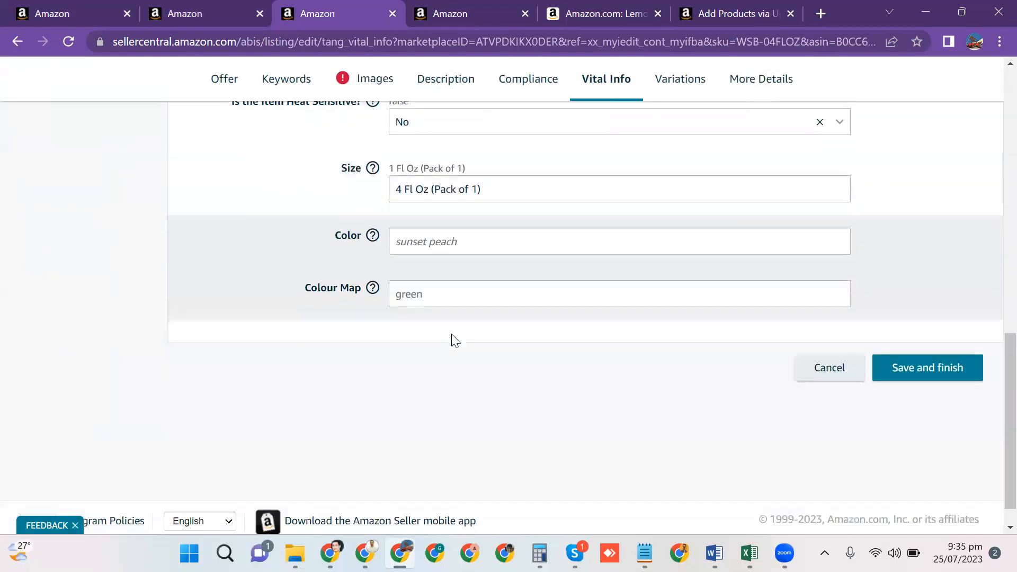
{"action": "left_click_drag", "start_coordinate": [387, 168], "coordinate": [465, 169]}
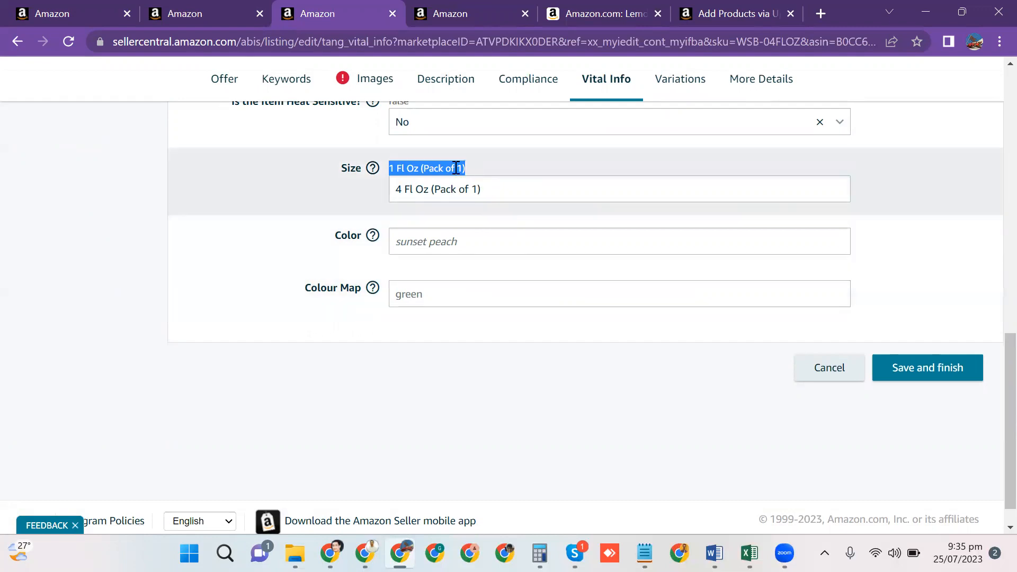
{"action": "left_click", "coordinate": [441, 168]}
{"action": "left_click_drag", "start_coordinate": [390, 169], "coordinate": [469, 168]}
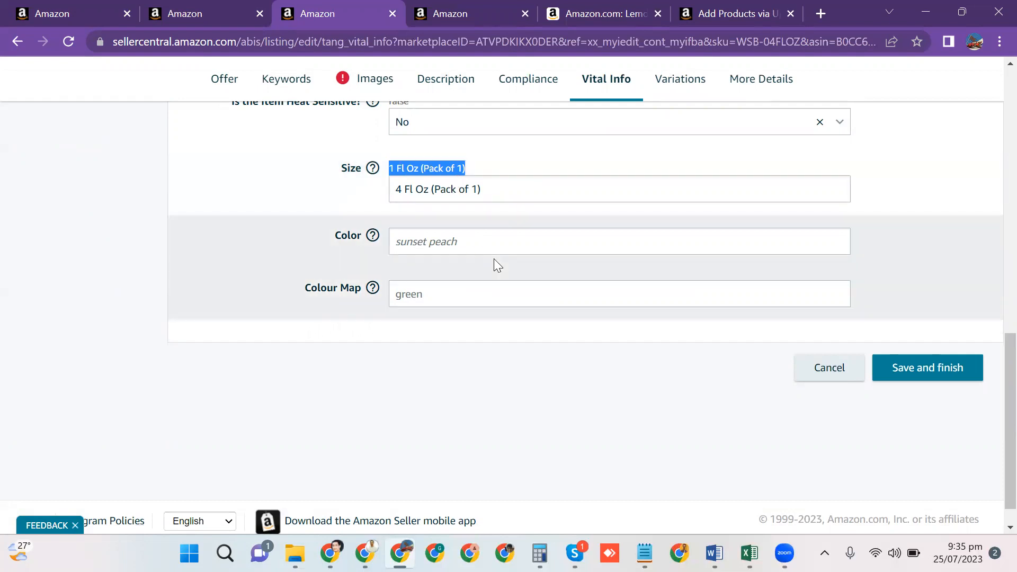
{"action": "scroll", "coordinate": [530, 249], "scroll_direction": "up", "scroll_amount": 3}
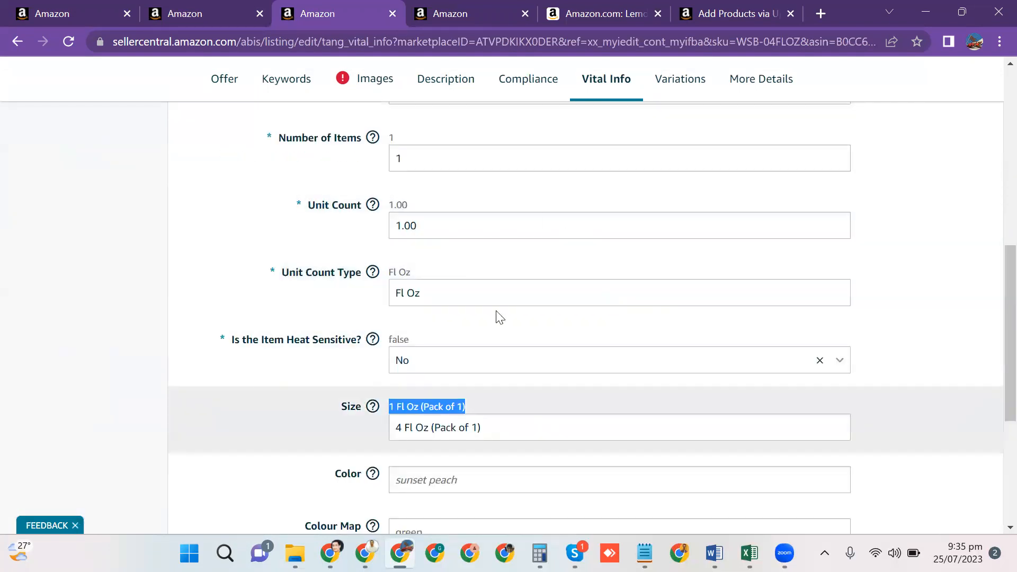
{"action": "scroll", "coordinate": [499, 305], "scroll_direction": "up", "scroll_amount": 5}
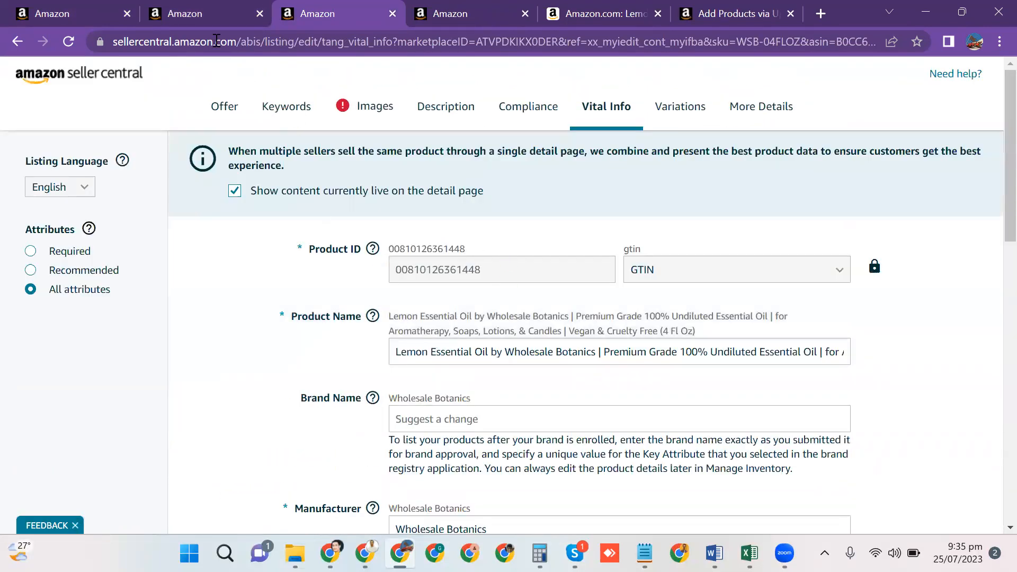
{"action": "left_click", "coordinate": [207, 15]}
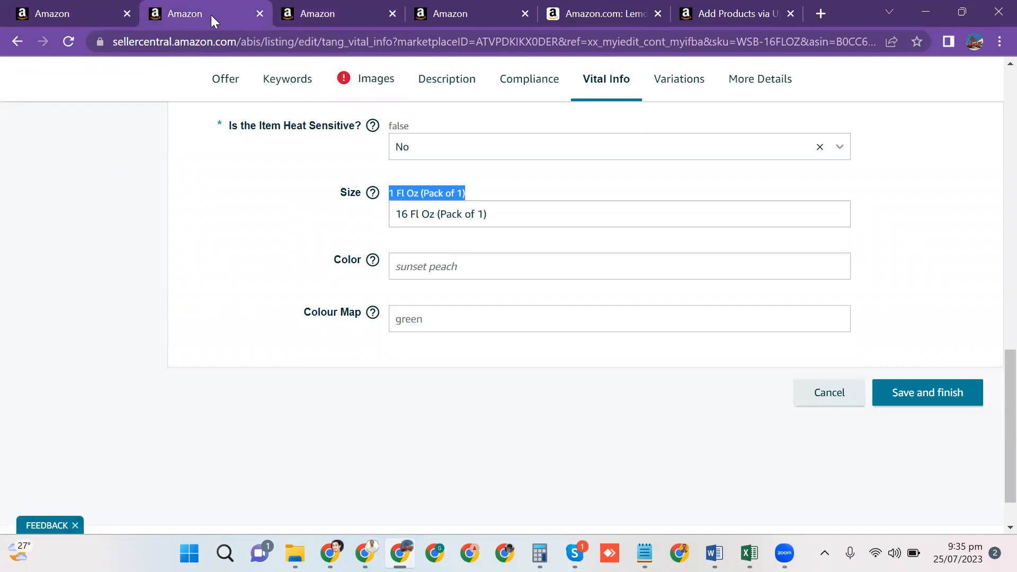
{"action": "scroll", "coordinate": [530, 299], "scroll_direction": "up", "scroll_amount": 10}
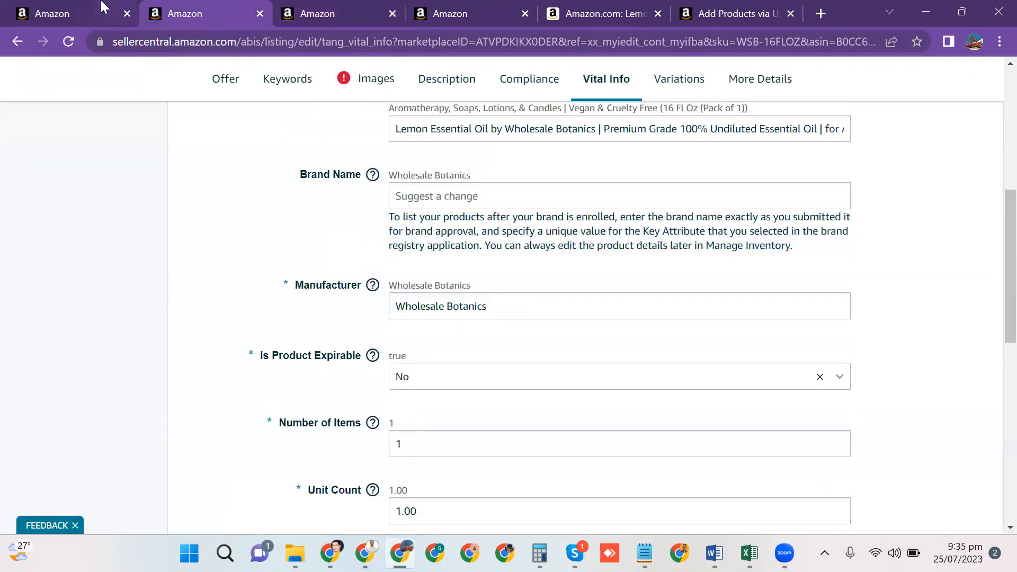
- Return to Manage Inventory and open the Add Products via Upload page in a new tab
{"action": "left_click", "coordinate": [100, 14]}
{"action": "scroll", "coordinate": [498, 265], "scroll_direction": "up", "scroll_amount": 8}
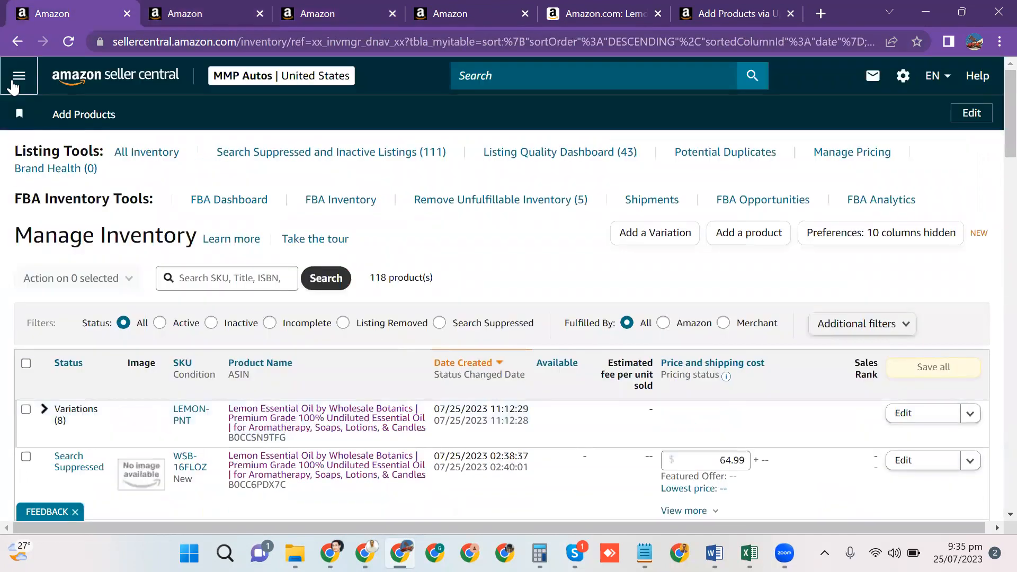
{"action": "mouse_move", "coordinate": [54, 130]}
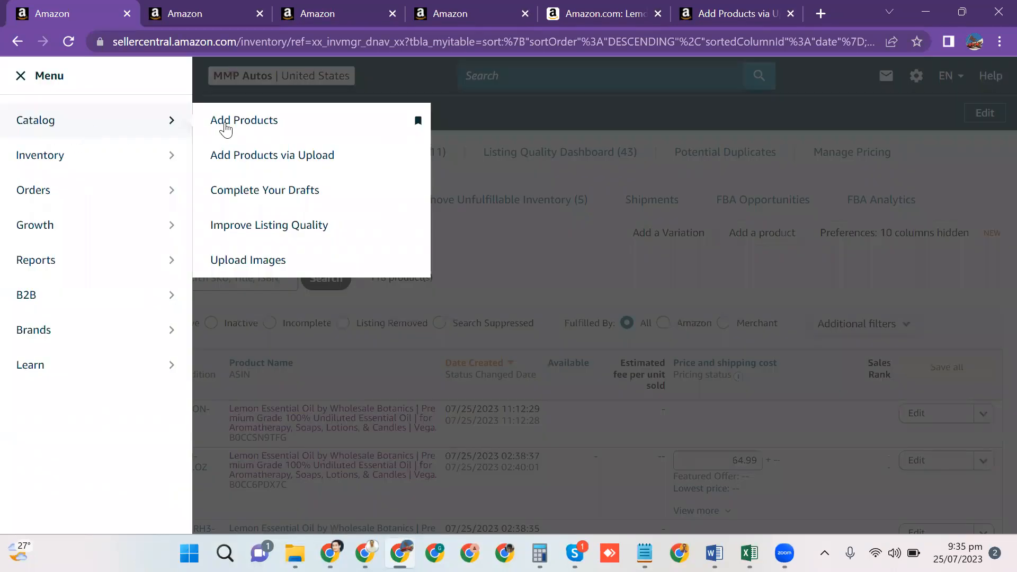
{"action": "right_click", "coordinate": [236, 163]}
{"action": "left_click", "coordinate": [345, 176]}
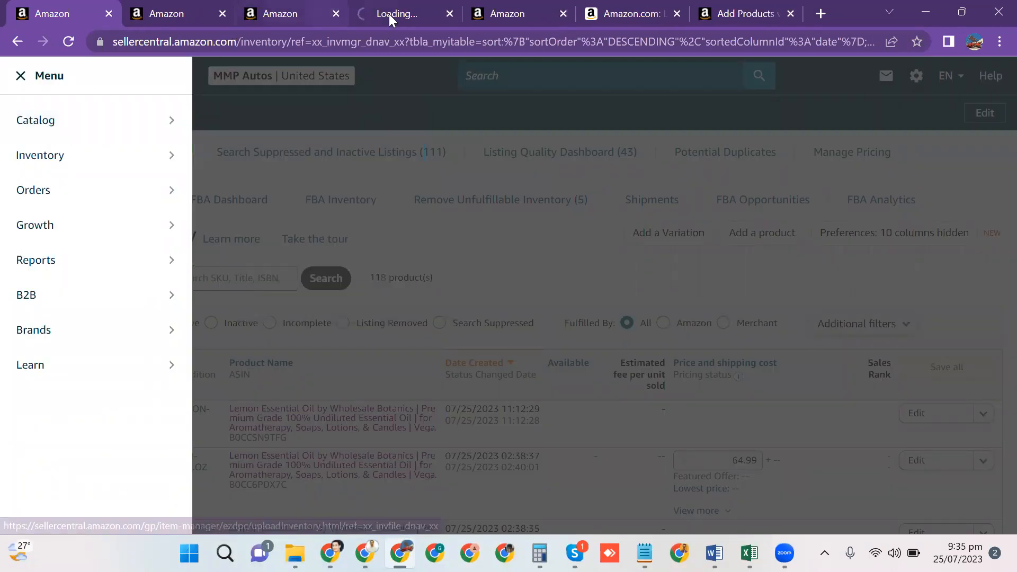
{"action": "left_click", "coordinate": [390, 14]}
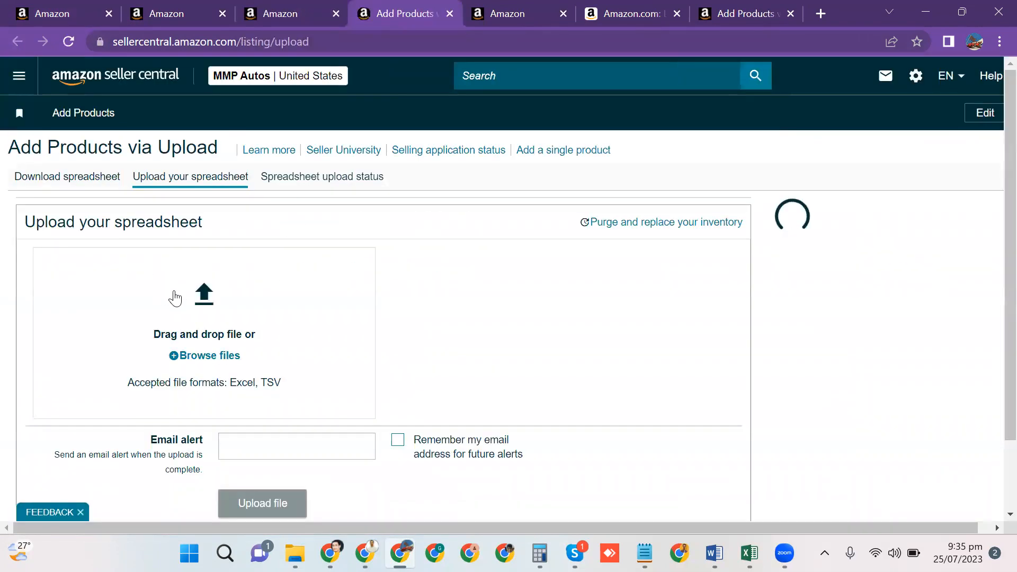
- Among the downloadable spreadsheets, get the product template for listing products that are not currently in Amazon's catalog
{"action": "scroll", "coordinate": [196, 297], "scroll_direction": "down", "scroll_amount": 1}
{"action": "left_click", "coordinate": [68, 97]}
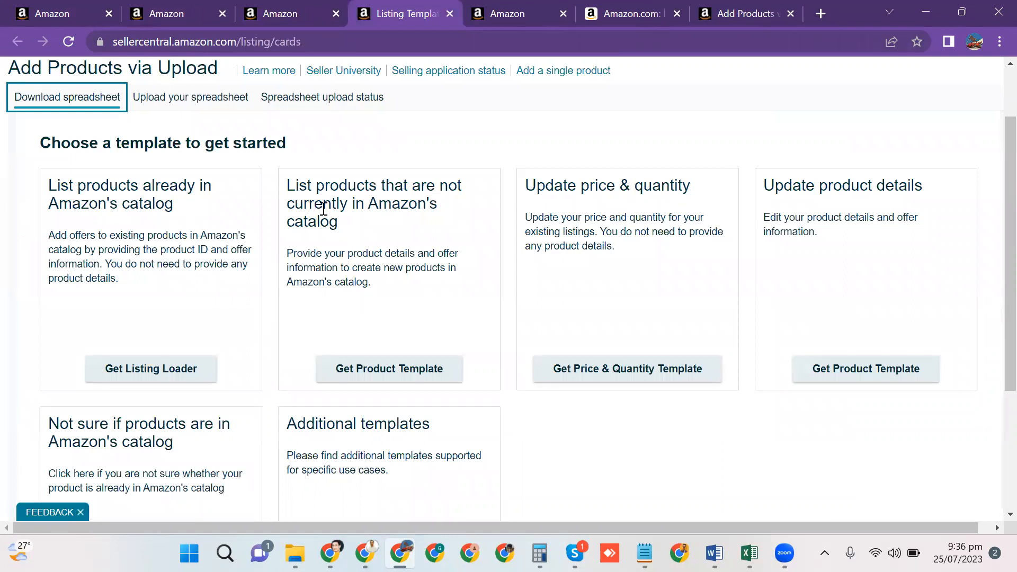
{"action": "left_click_drag", "start_coordinate": [274, 192], "coordinate": [350, 244]}
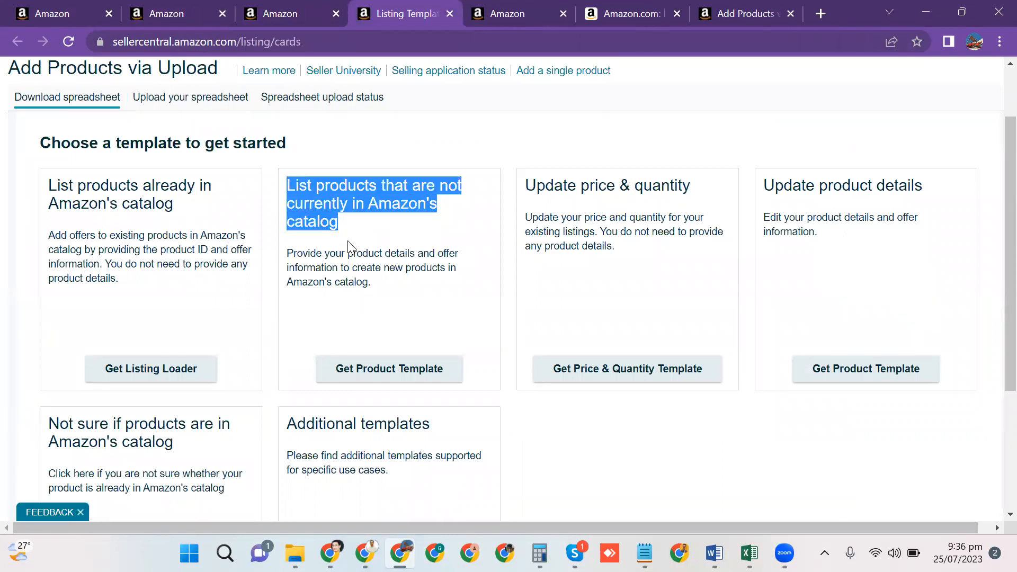
{"action": "left_click", "coordinate": [370, 369]}
{"action": "left_click", "coordinate": [326, 382]}
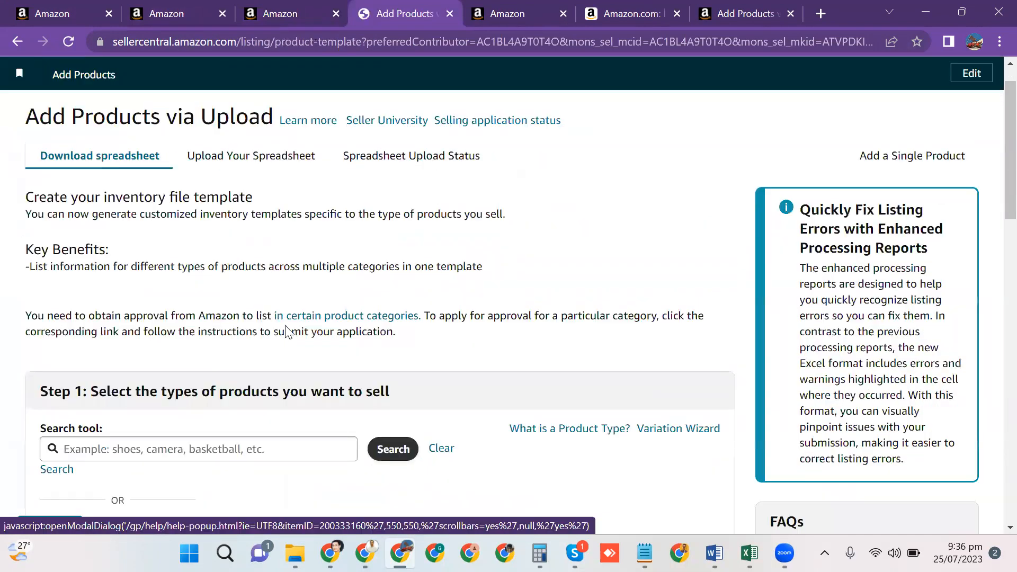
- Look through the Product Classifier categories and the marketplace selection for the inventory file template
{"action": "scroll", "coordinate": [286, 332], "scroll_direction": "down", "scroll_amount": 7}
{"action": "scroll", "coordinate": [159, 327], "scroll_direction": "up", "scroll_amount": 1}
{"action": "scroll", "coordinate": [156, 339], "scroll_direction": "down", "scroll_amount": 6}
{"action": "scroll", "coordinate": [132, 325], "scroll_direction": "down", "scroll_amount": 5}
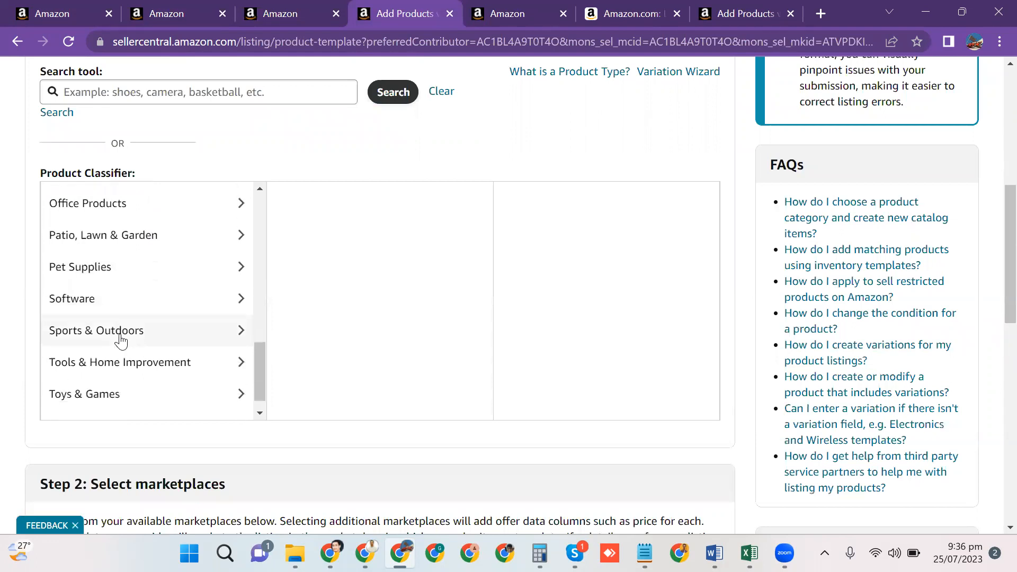
{"action": "scroll", "coordinate": [129, 207], "scroll_direction": "up", "scroll_amount": 2}
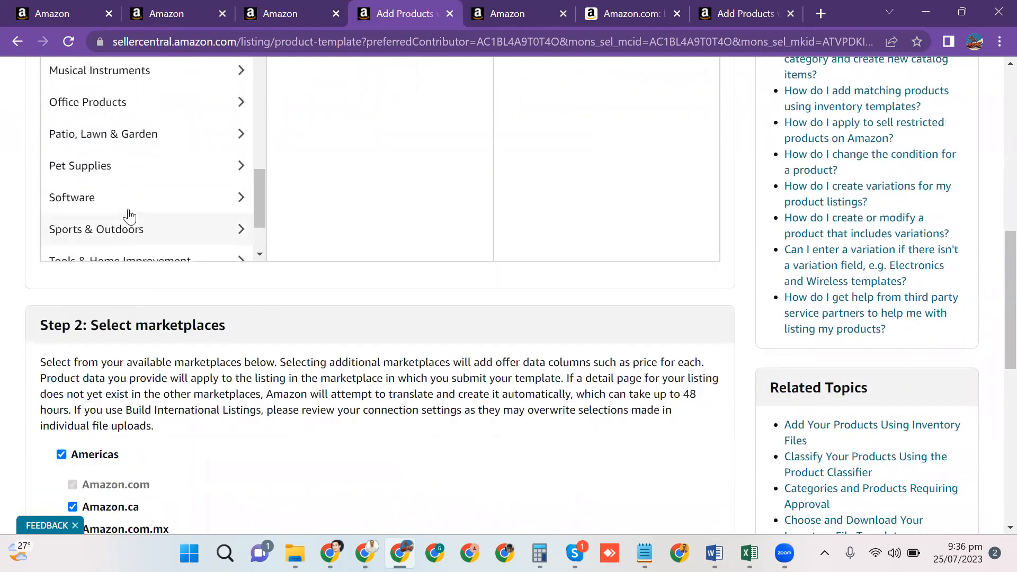
{"action": "scroll", "coordinate": [133, 196], "scroll_direction": "up", "scroll_amount": 3}
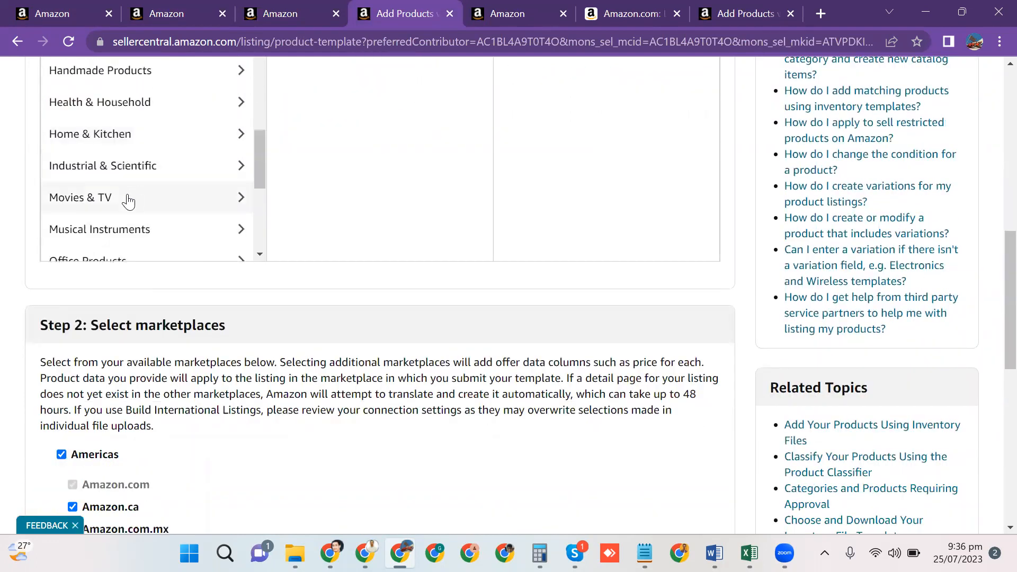
{"action": "scroll", "coordinate": [137, 204], "scroll_direction": "up", "scroll_amount": 3}
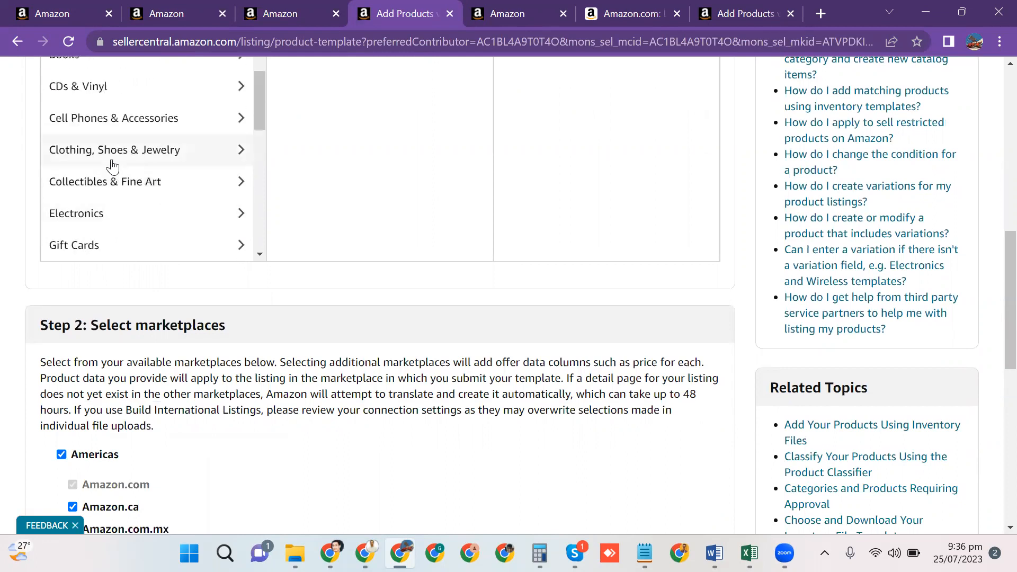
{"action": "scroll", "coordinate": [130, 163], "scroll_direction": "up", "scroll_amount": 5}
{"action": "scroll", "coordinate": [154, 249], "scroll_direction": "down", "scroll_amount": 15}
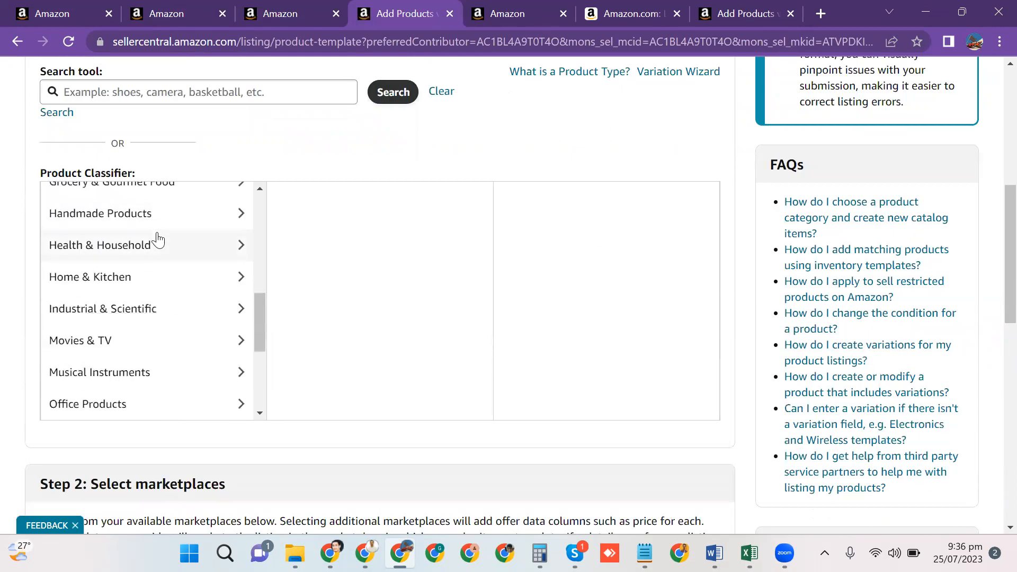
{"action": "scroll", "coordinate": [300, 279], "scroll_direction": "up", "scroll_amount": 2}
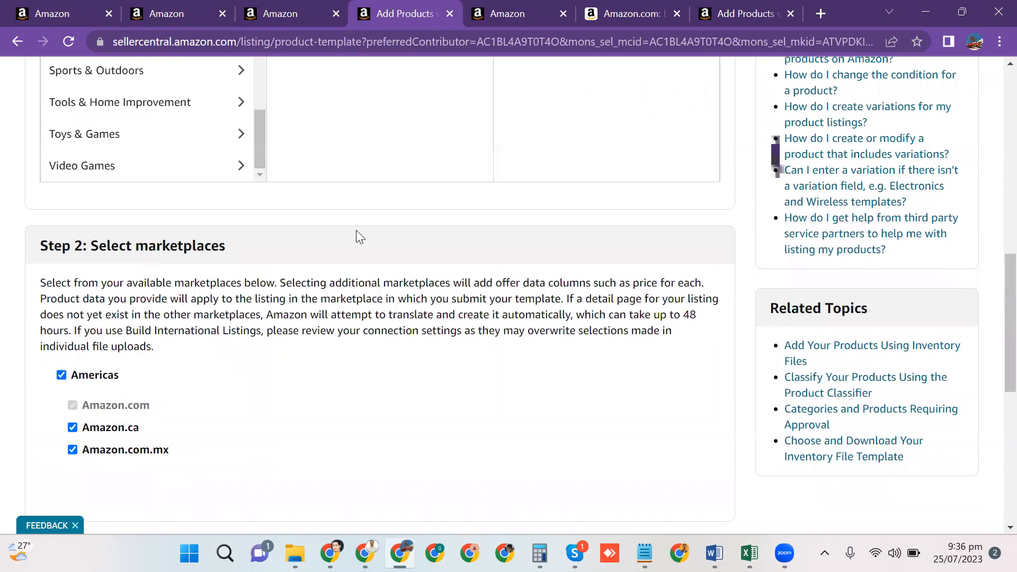
- Add the Essential Oil Singles classification from Health & Household, Health Care, Alternative Medicine, Aromatherapy, Carrier & Essential Oils
{"action": "scroll", "coordinate": [387, 225], "scroll_direction": "up", "scroll_amount": 6}
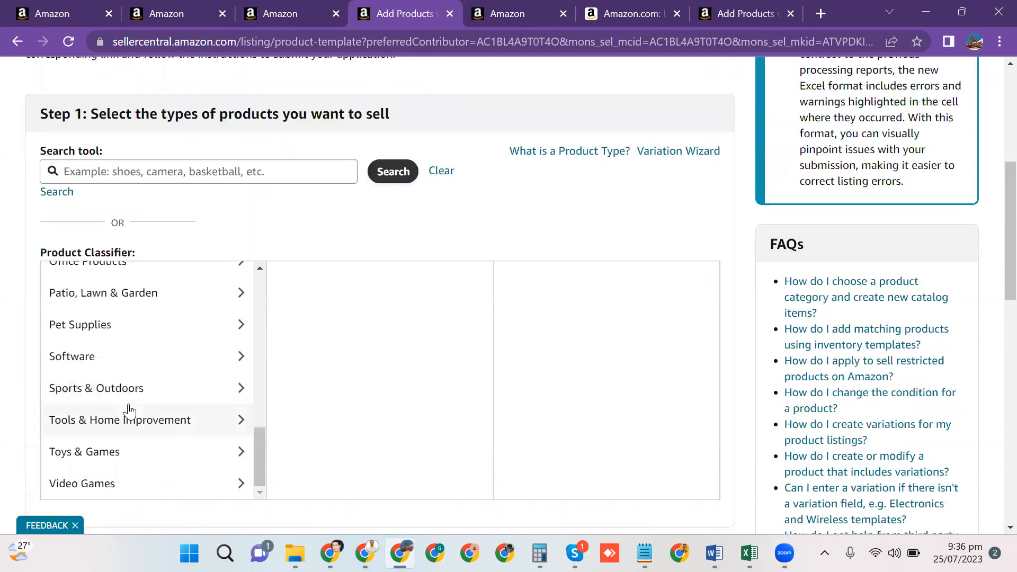
{"action": "scroll", "coordinate": [129, 411], "scroll_direction": "up", "scroll_amount": 3}
{"action": "scroll", "coordinate": [124, 395], "scroll_direction": "up", "scroll_amount": 2}
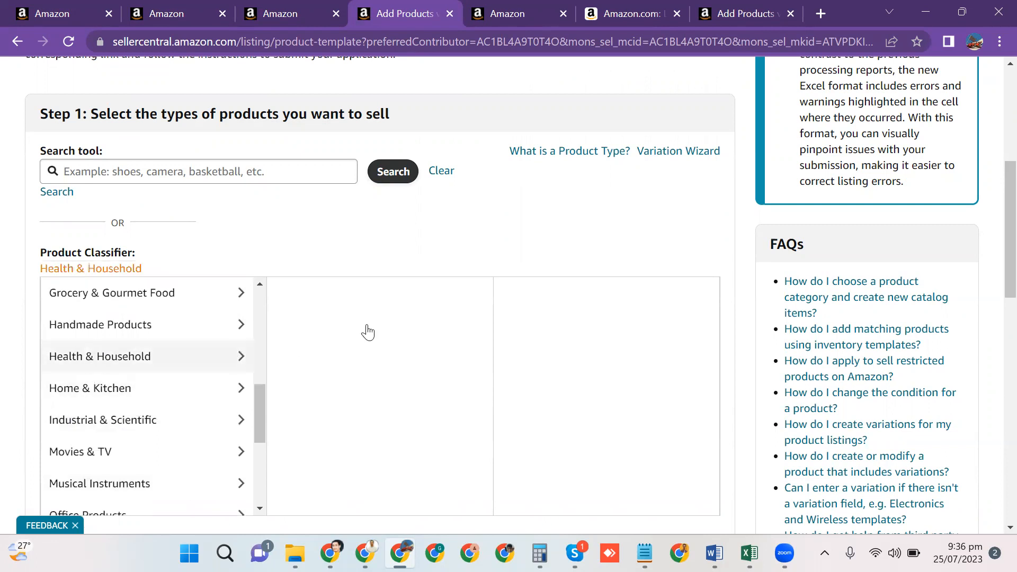
{"action": "left_click", "coordinate": [325, 356]}
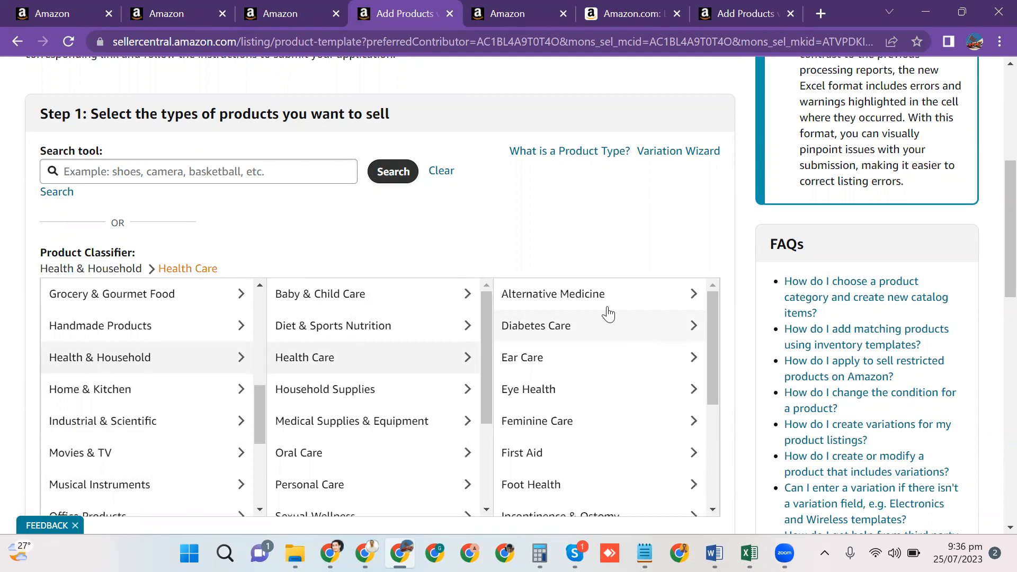
{"action": "left_click", "coordinate": [645, 307]}
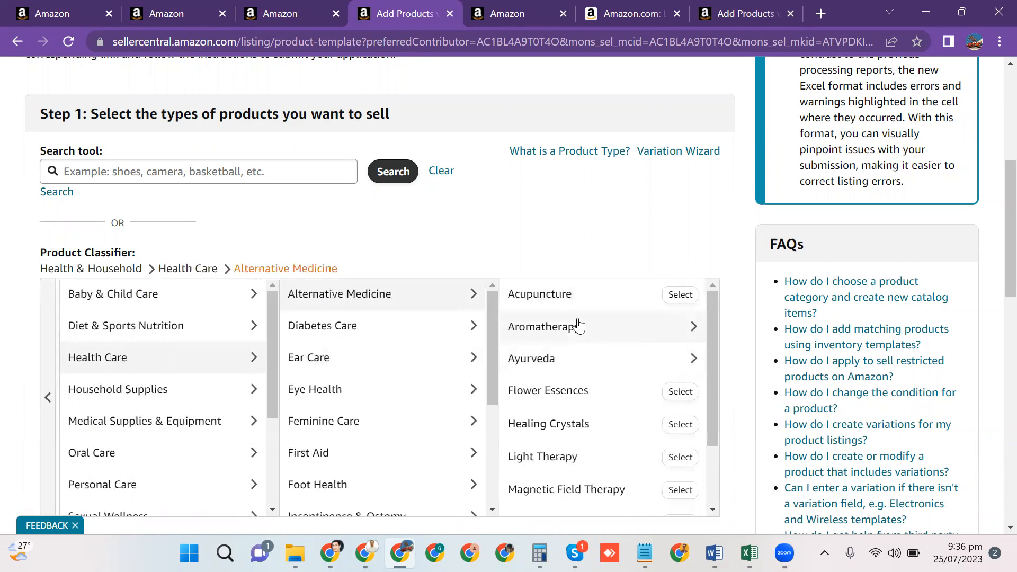
{"action": "left_click", "coordinate": [559, 338]}
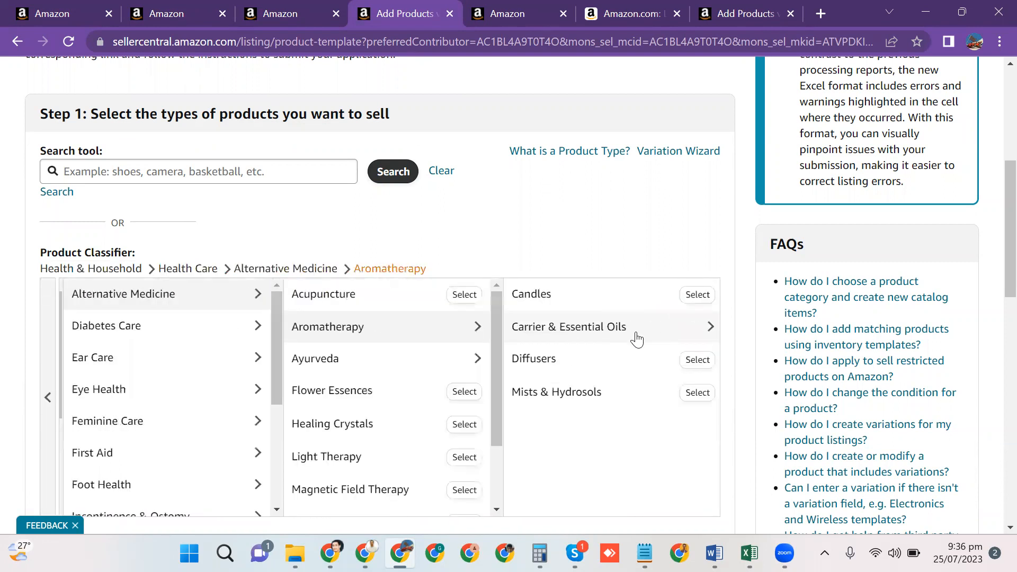
{"action": "left_click", "coordinate": [570, 329]}
{"action": "scroll", "coordinate": [740, 325], "scroll_direction": "up", "scroll_amount": 4}
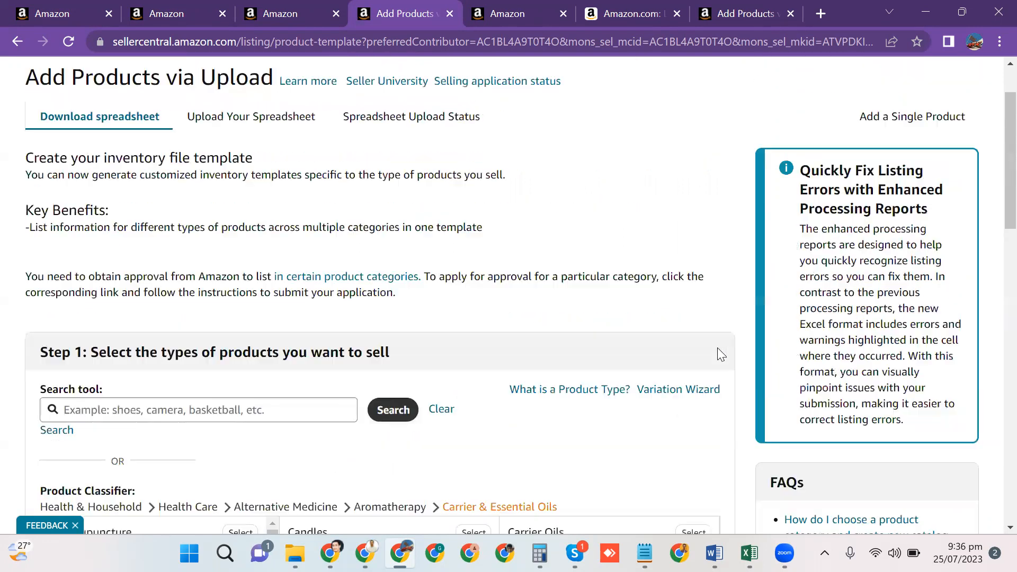
{"action": "scroll", "coordinate": [687, 243], "scroll_direction": "down", "scroll_amount": 6}
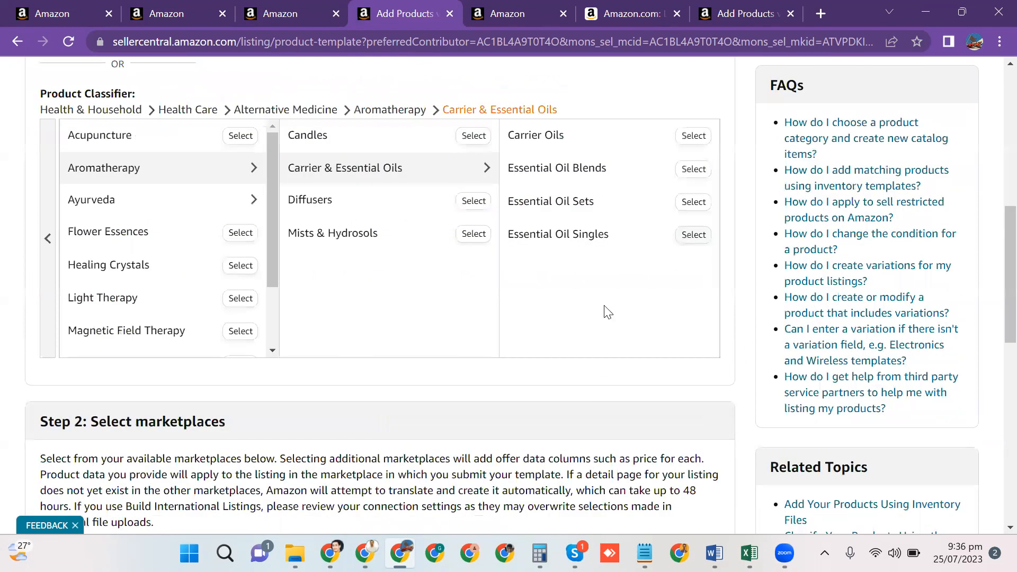
{"action": "left_click", "coordinate": [693, 235]}
- Limit the marketplaces to Amazon.com by excluding Amazon.ca and Amazon.com.mx, and generate the English inventory template
{"action": "scroll", "coordinate": [685, 315], "scroll_direction": "down", "scroll_amount": 2}
{"action": "scroll", "coordinate": [369, 306], "scroll_direction": "down", "scroll_amount": 3}
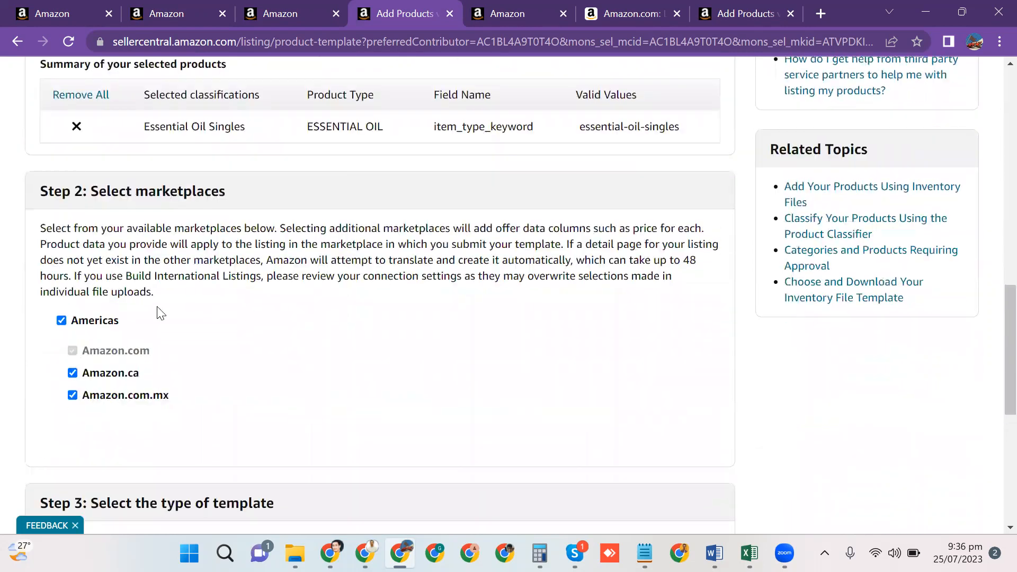
{"action": "left_click", "coordinate": [61, 322]}
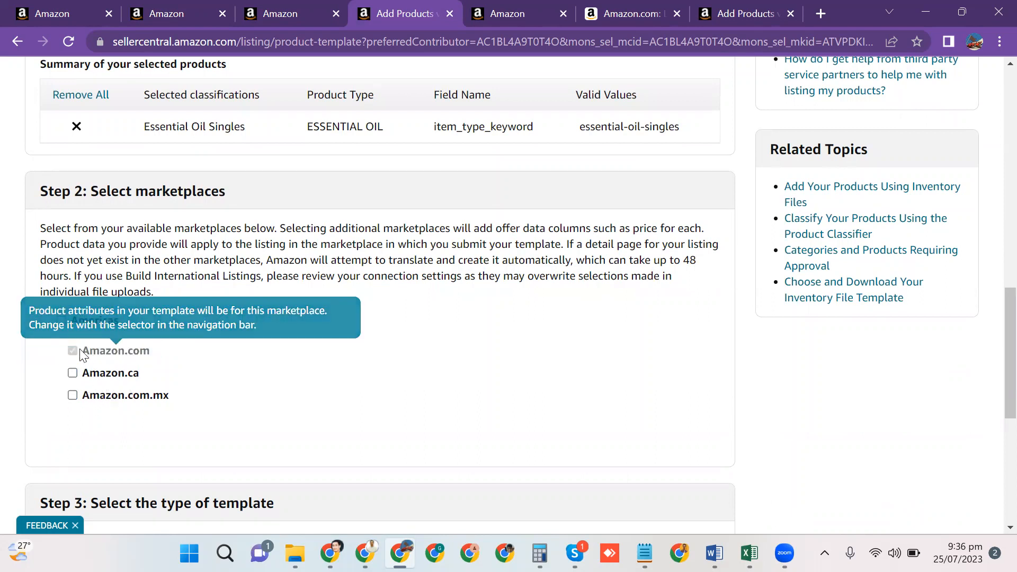
{"action": "scroll", "coordinate": [595, 323], "scroll_direction": "up", "scroll_amount": 1}
{"action": "scroll", "coordinate": [736, 313], "scroll_direction": "down", "scroll_amount": 3}
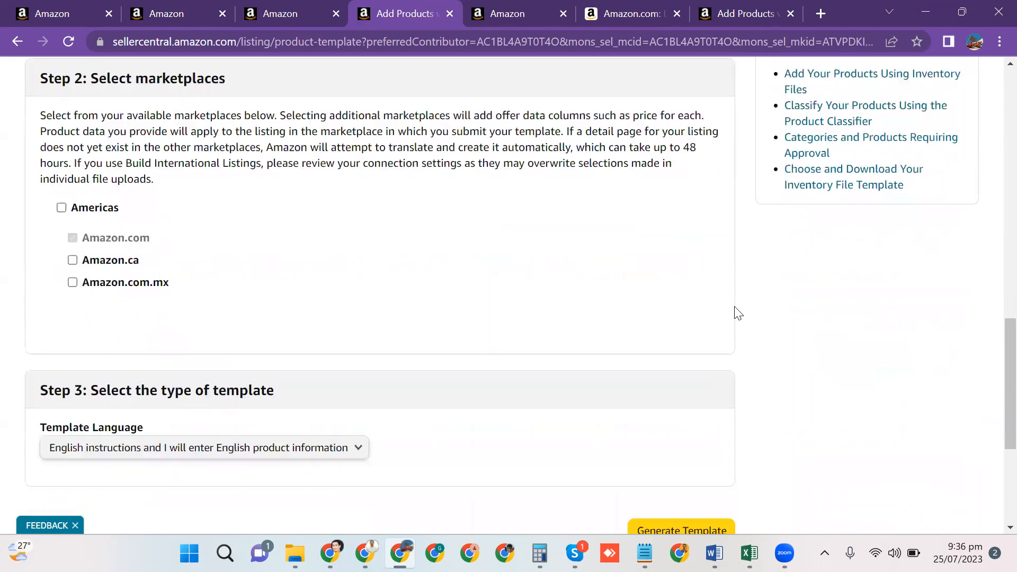
{"action": "scroll", "coordinate": [738, 311], "scroll_direction": "up", "scroll_amount": 5}
{"action": "scroll", "coordinate": [695, 287], "scroll_direction": "down", "scroll_amount": 9}
{"action": "left_click", "coordinate": [655, 268]}
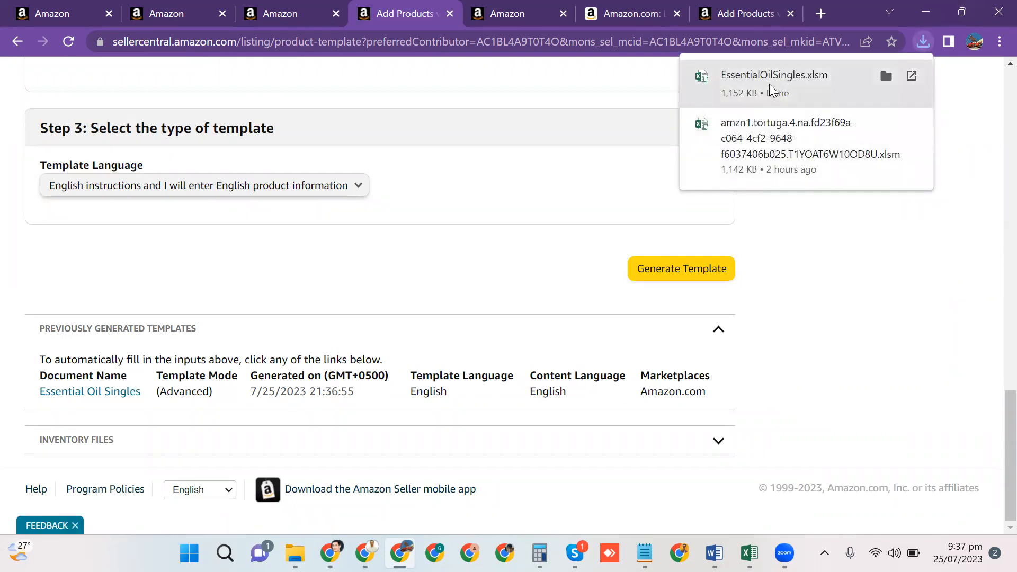
- Open the downloaded EssentialOilSingles.xlsm, enable editing and go to its Template sheet
{"action": "left_click", "coordinate": [797, 83]}
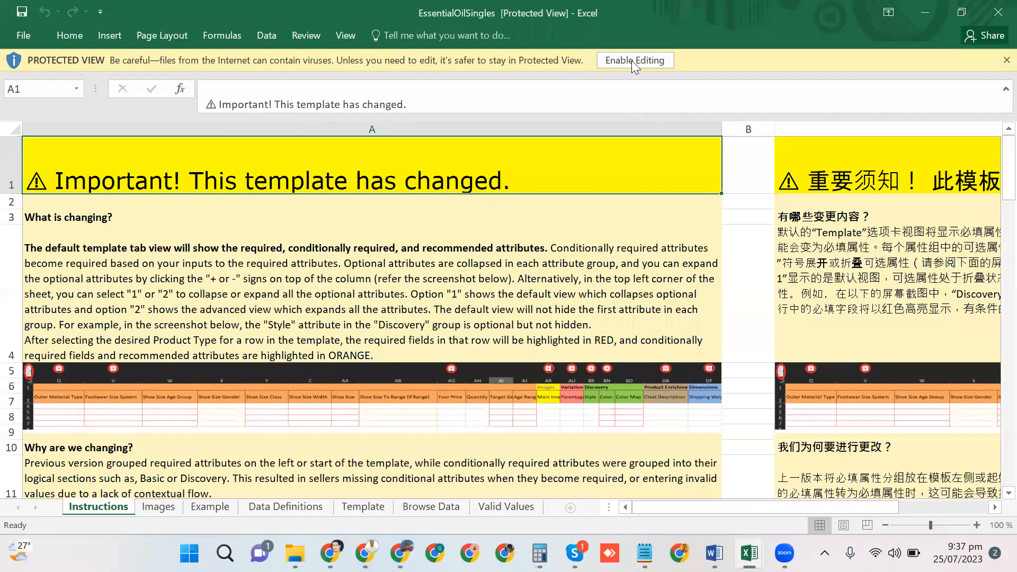
{"action": "left_click", "coordinate": [631, 60]}
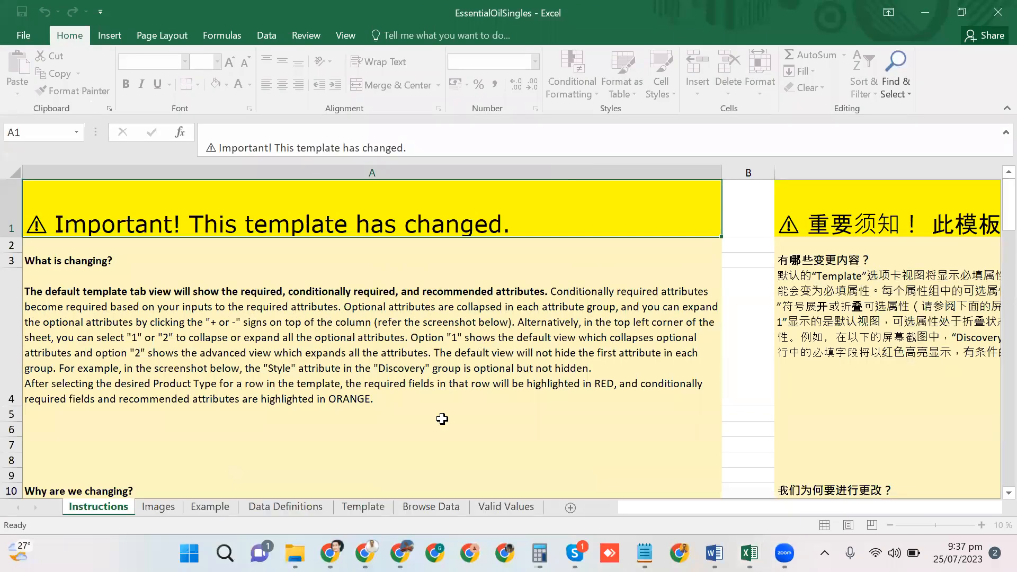
{"action": "scroll", "coordinate": [443, 255], "scroll_direction": "down", "scroll_amount": 8}
{"action": "left_click", "coordinate": [356, 509]}
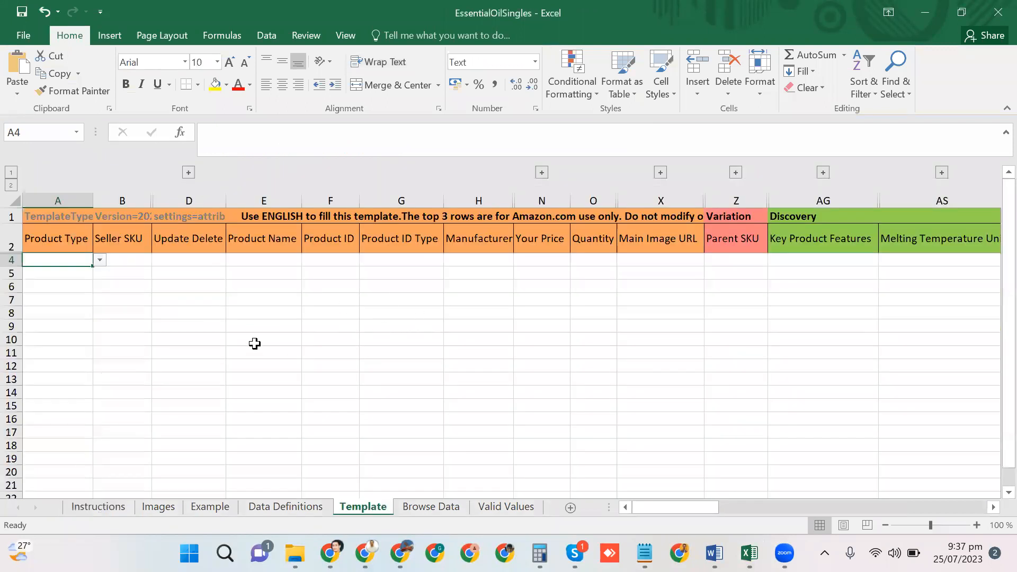
- Expand the hidden Brand Name column and the optional columns after Manufacturer, and check the available Product Type choices
{"action": "left_click", "coordinate": [187, 173]}
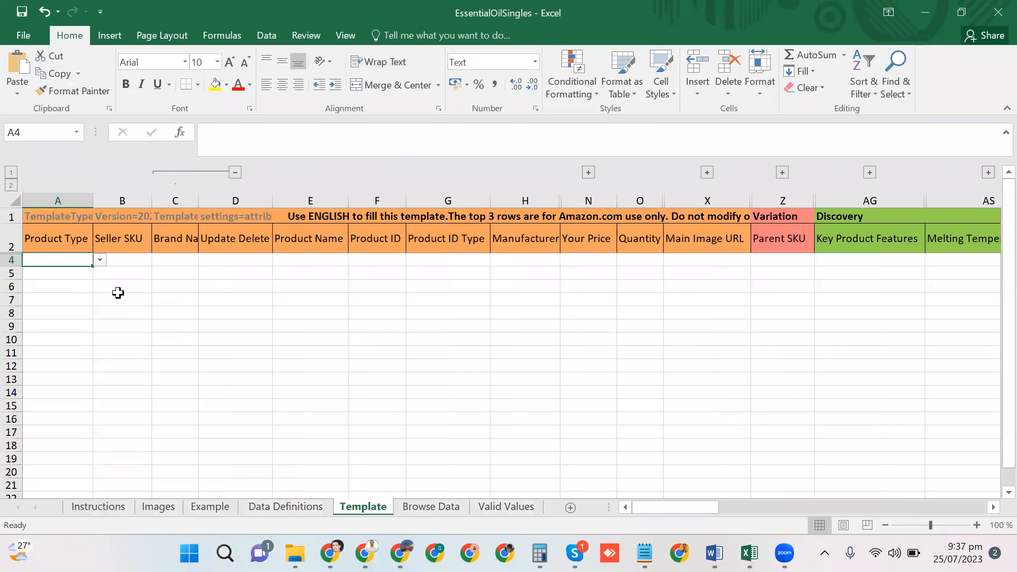
{"action": "left_click", "coordinate": [588, 173]}
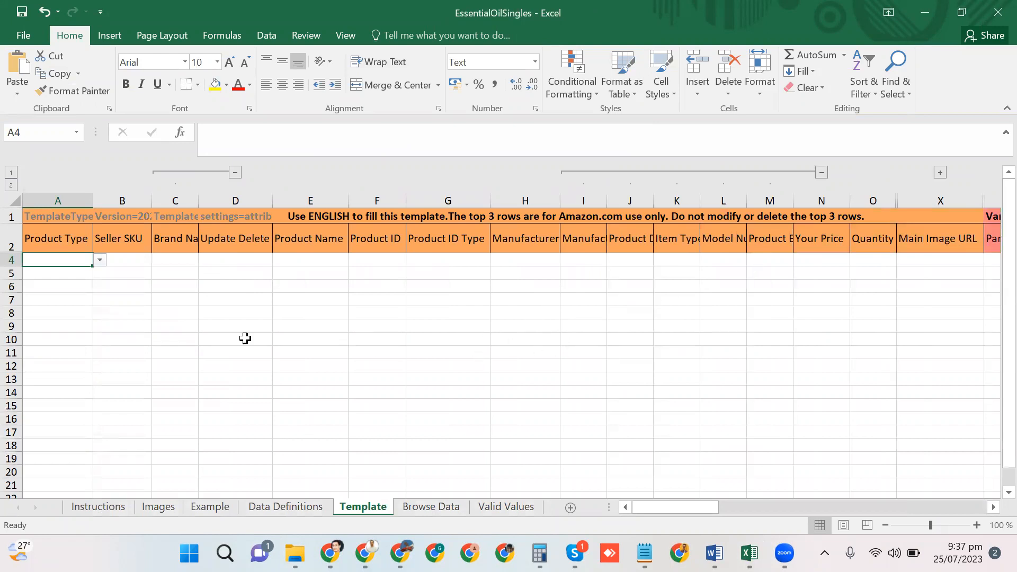
{"action": "left_click", "coordinate": [99, 259]}
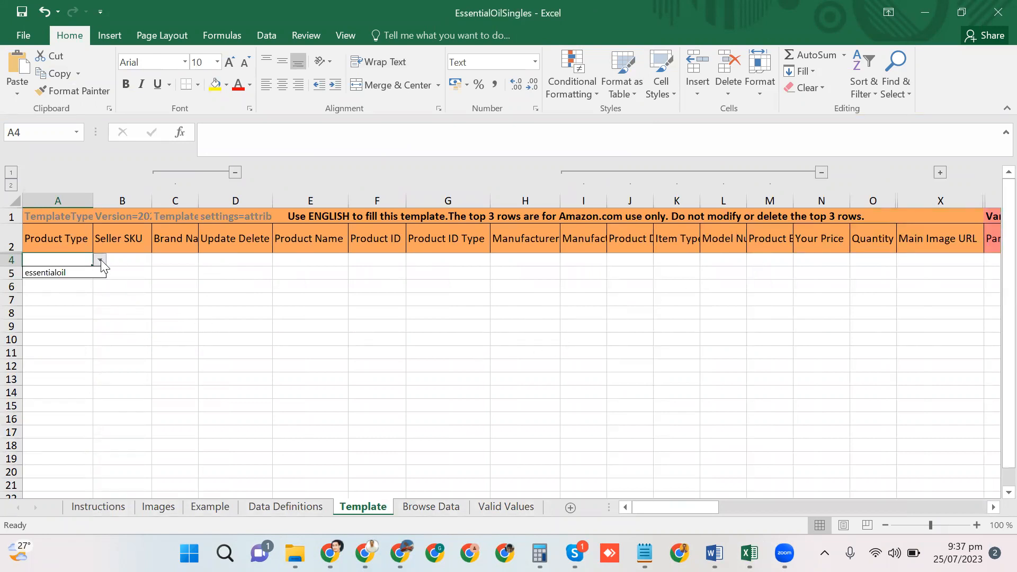
{"action": "key", "text": "Escape"}
{"action": "left_click", "coordinate": [75, 341]}
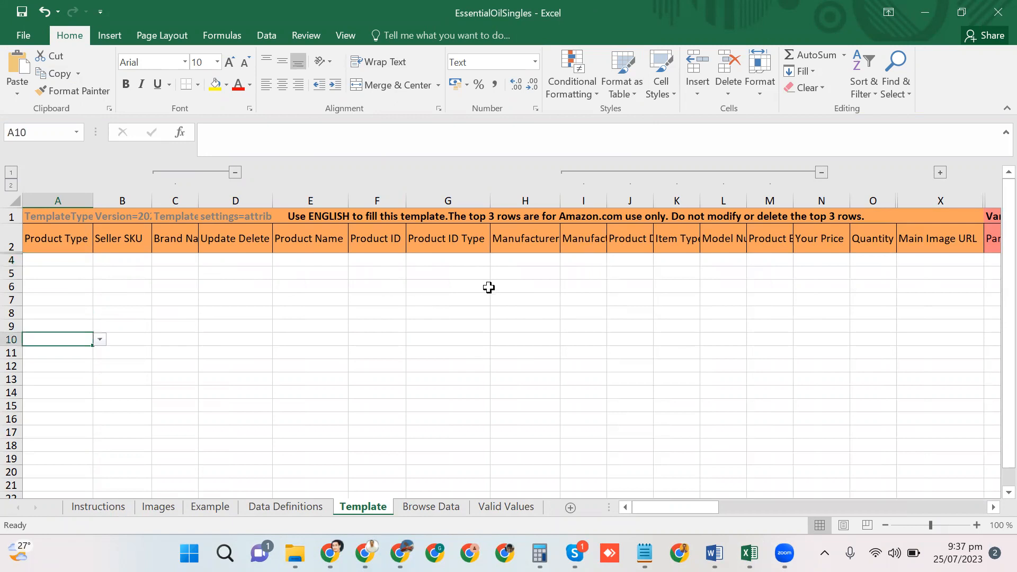
- Look across the blank template's columns, from Product Type through the Variation and Discovery fields
{"action": "key", "text": "Right"}
{"action": "key", "text": "Right"}
{"action": "key", "text": "Right"}
{"action": "key", "text": "Right"}
{"action": "key", "text": "Right"}
{"action": "key", "text": "Right"}
{"action": "key", "text": "Right"}
{"action": "key", "text": "Right"}
{"action": "key", "text": "Right"}
{"action": "key", "text": "Right"}
{"action": "key", "text": "Right"}
{"action": "key", "text": "Right"}
{"action": "key", "text": "Right"}
{"action": "key", "text": "Right"}
{"action": "key", "text": "Right"}
{"action": "key", "text": "Right"}
{"action": "key", "text": "Right"}
{"action": "key", "text": "Right"}
{"action": "key", "text": "Right"}
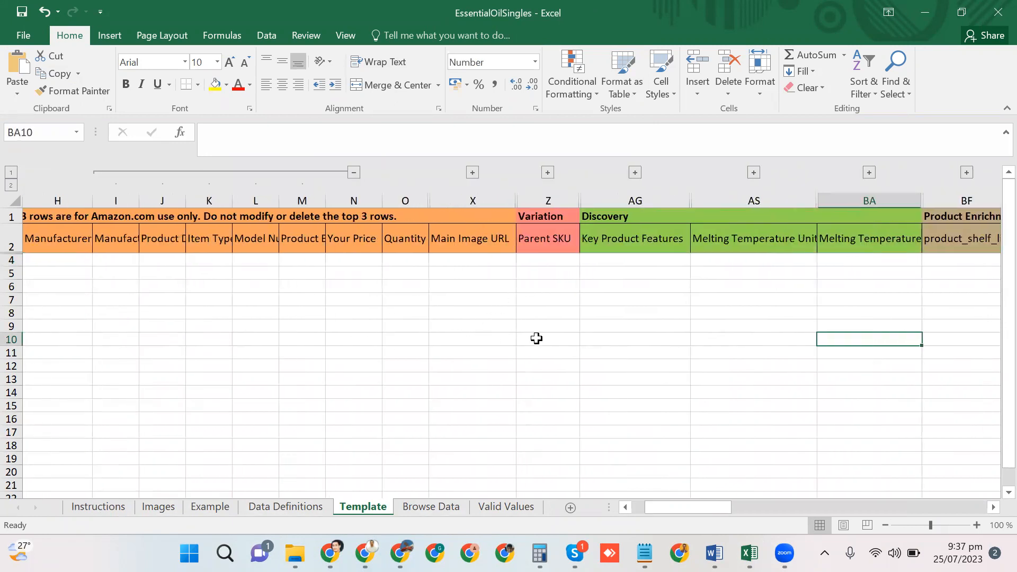
- Switch to the Lemon Oil MMp Autos workbook and inspect the parent row, child SKUs, Update Delete values and product names
{"action": "left_click", "coordinate": [749, 553]}
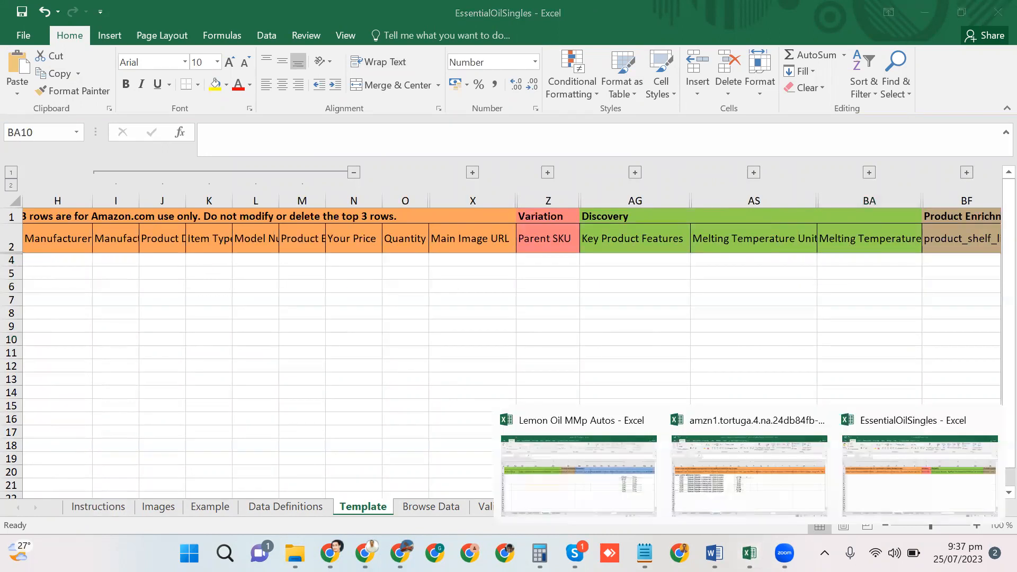
{"action": "left_click", "coordinate": [601, 483]}
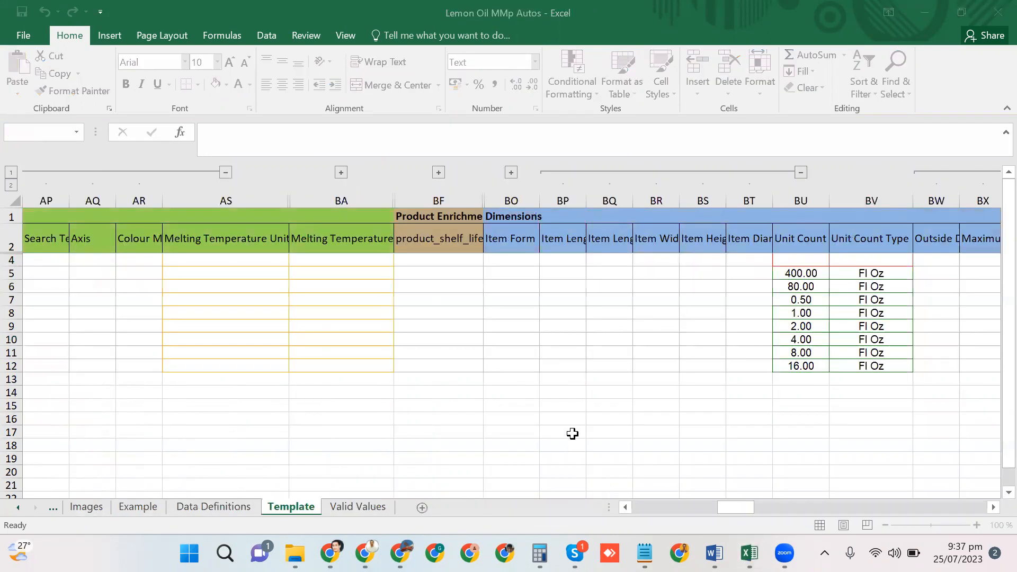
{"action": "left_click_drag", "start_coordinate": [734, 500], "coordinate": [691, 511]}
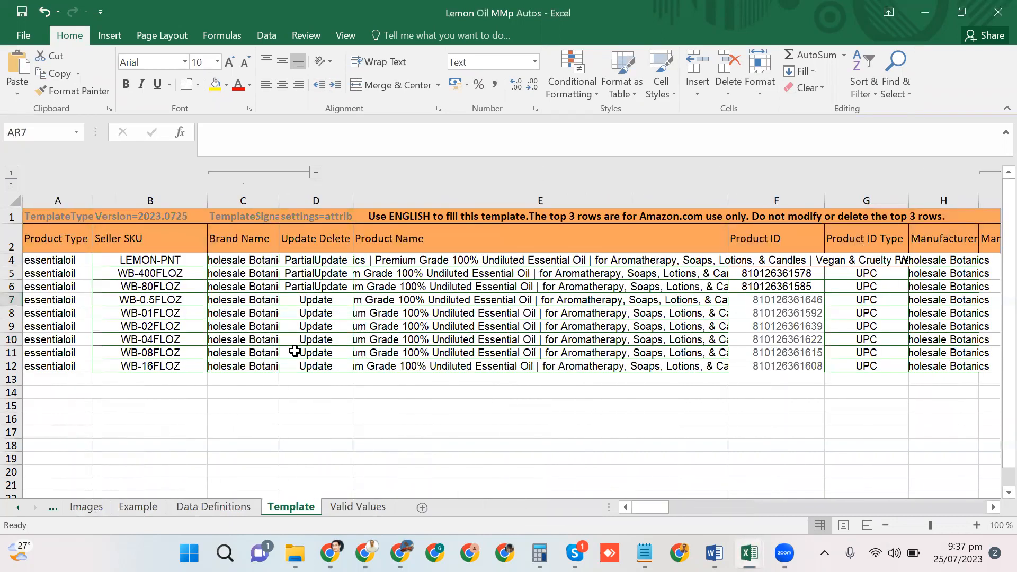
{"action": "left_click", "coordinate": [9, 259]}
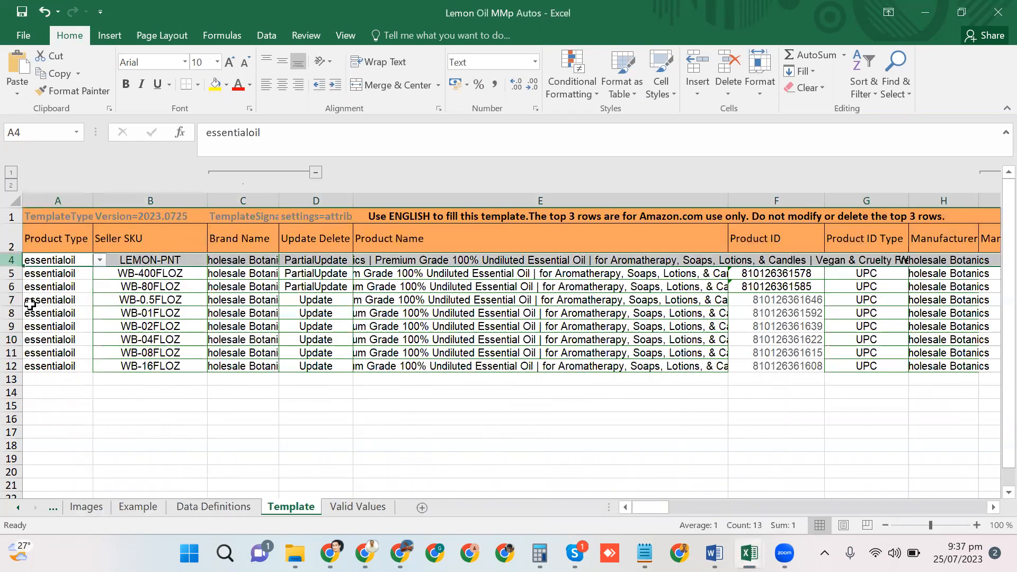
{"action": "left_click", "coordinate": [101, 273]}
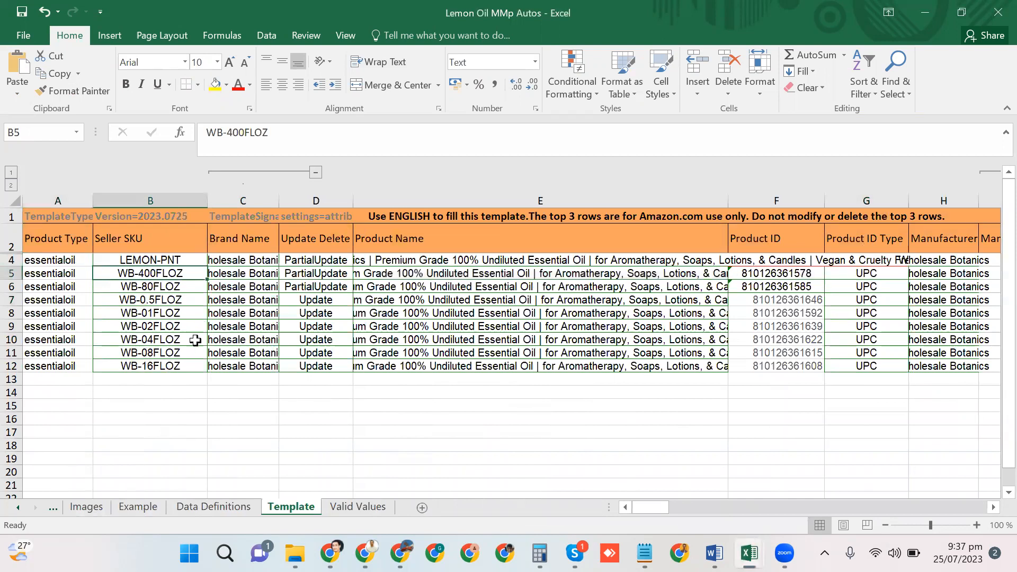
{"action": "left_click", "coordinate": [240, 305]}
{"action": "left_click", "coordinate": [318, 301]}
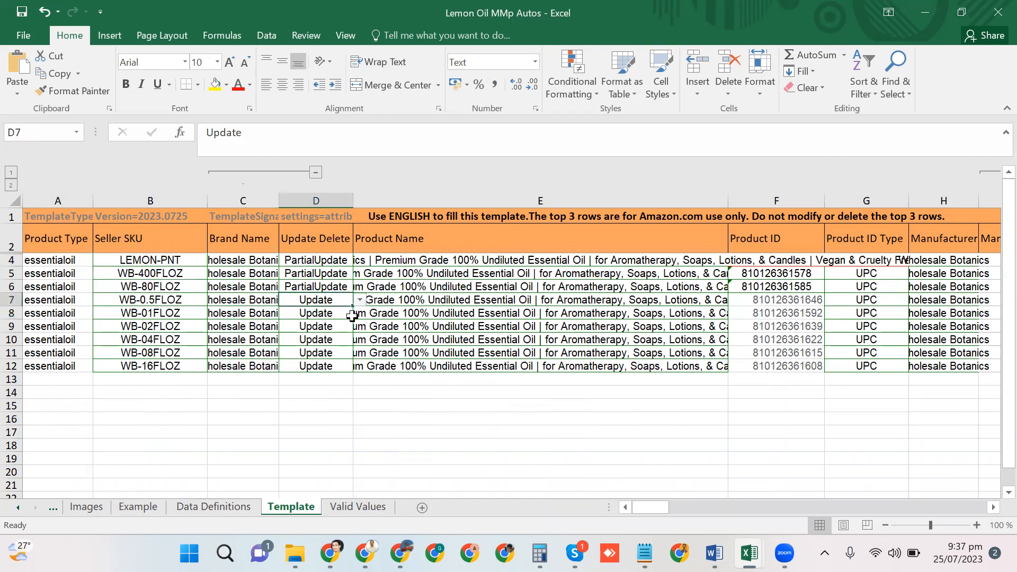
{"action": "left_click", "coordinate": [411, 298]}
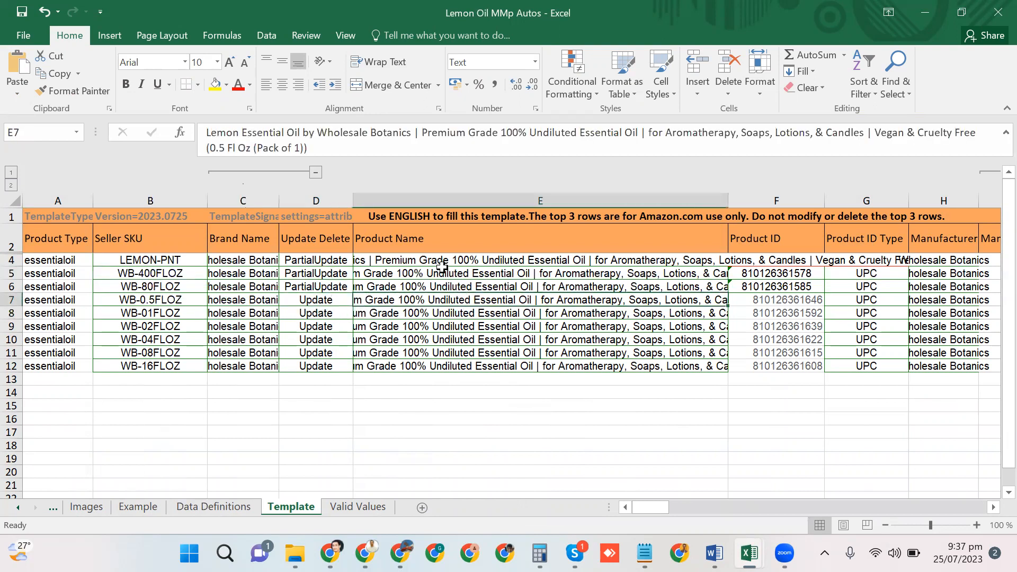
- Set Update Delete to PartialUpdate for all size variations from WB-0.5FLOZ to WB-16FLOZ
{"action": "left_click", "coordinate": [336, 298]}
{"action": "left_click", "coordinate": [360, 300]}
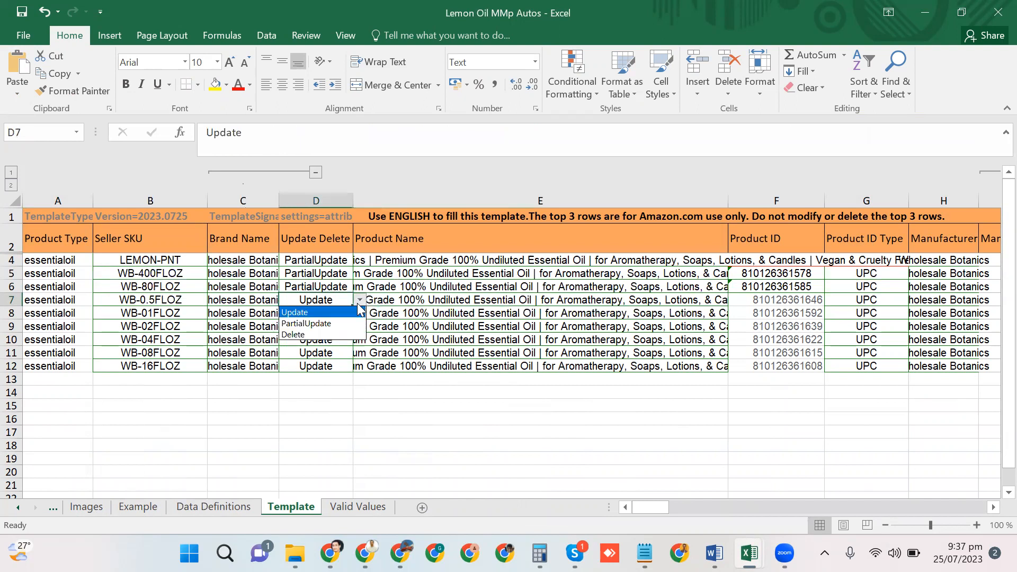
{"action": "left_click", "coordinate": [360, 310]}
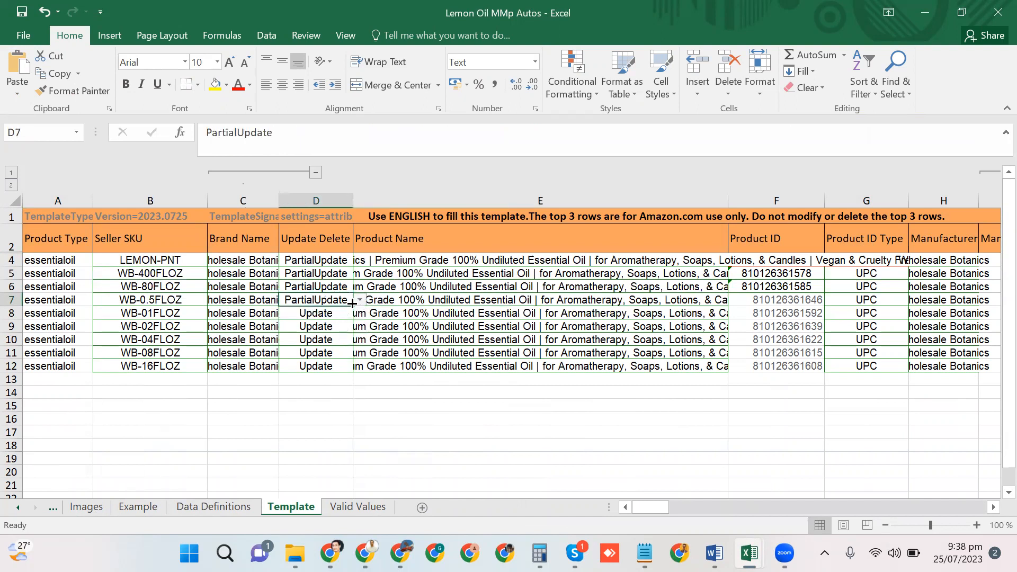
{"action": "key", "text": "ctrl+shift+Down"}
{"action": "key", "text": "ctrl+d"}
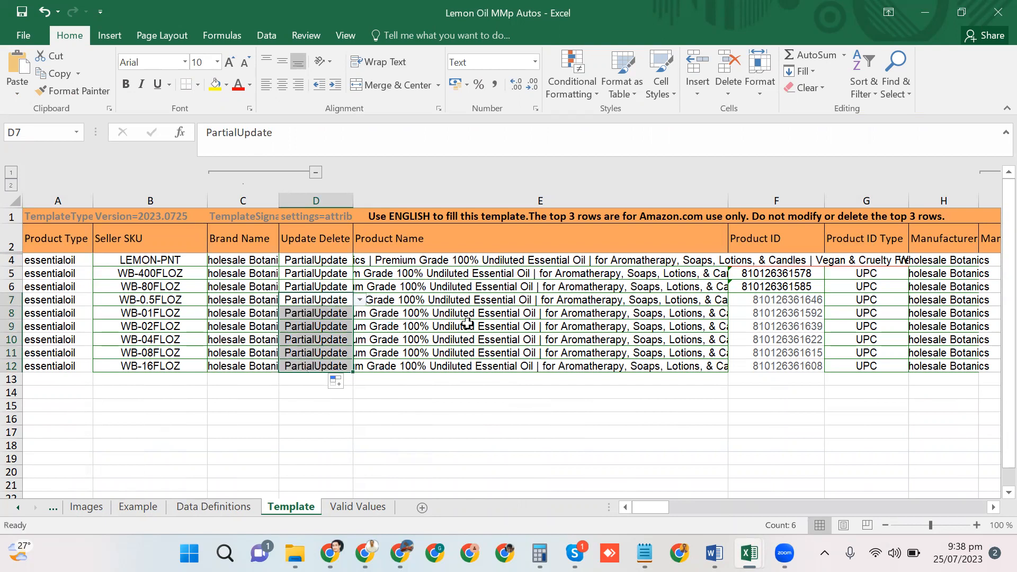
- Read through the Product Name entries of the size variations, from the 400 Fl Oz row to the 16 Fl Oz row
{"action": "key", "text": "Right"}
{"action": "key", "text": "Right"}
{"action": "key", "text": "Right"}
{"action": "key", "text": "Right"}
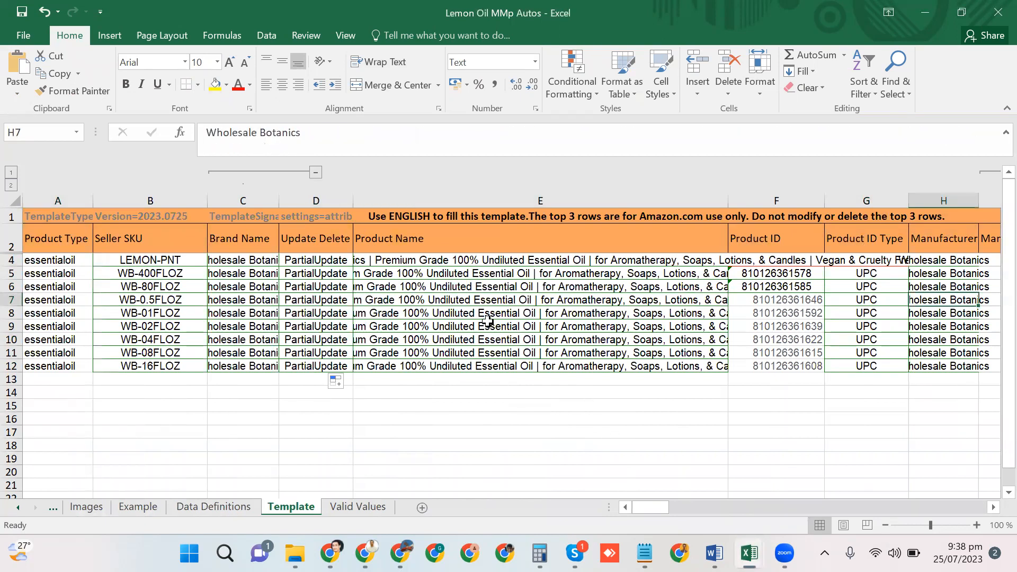
{"action": "left_click", "coordinate": [488, 325]}
{"action": "left_click", "coordinate": [487, 270]}
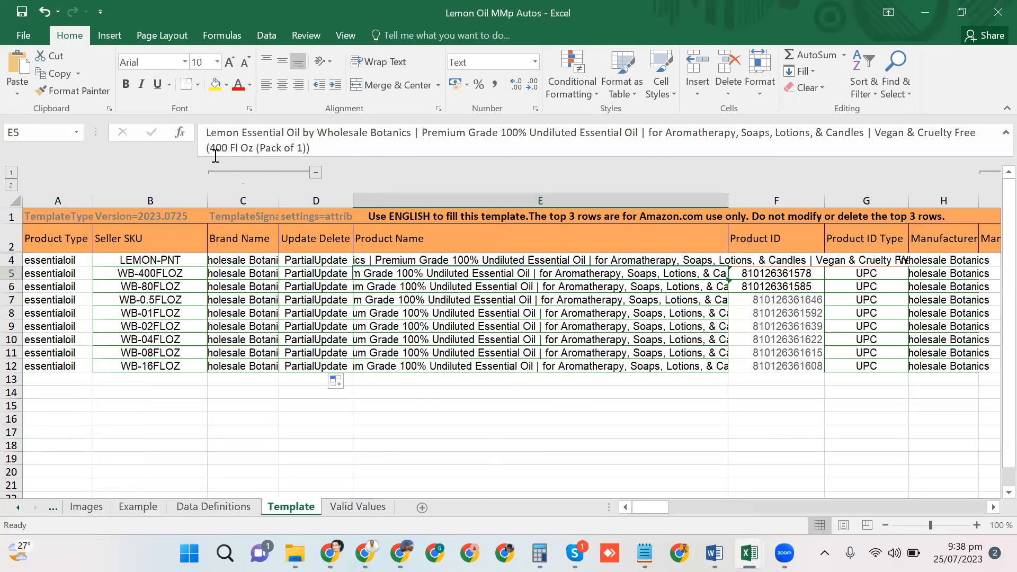
{"action": "left_click", "coordinate": [382, 293]}
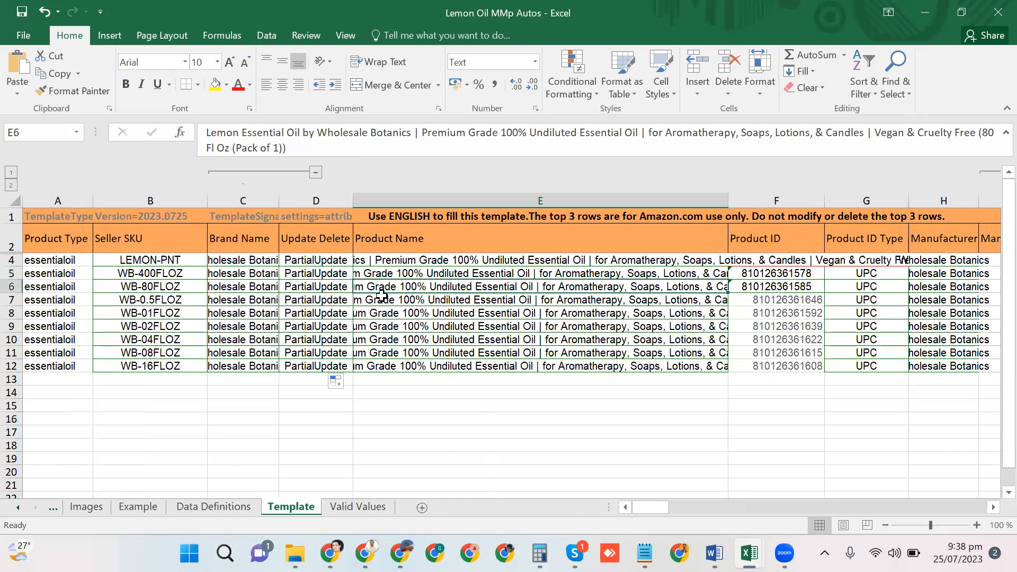
{"action": "key", "text": "Down"}
{"action": "key", "text": "Down"}
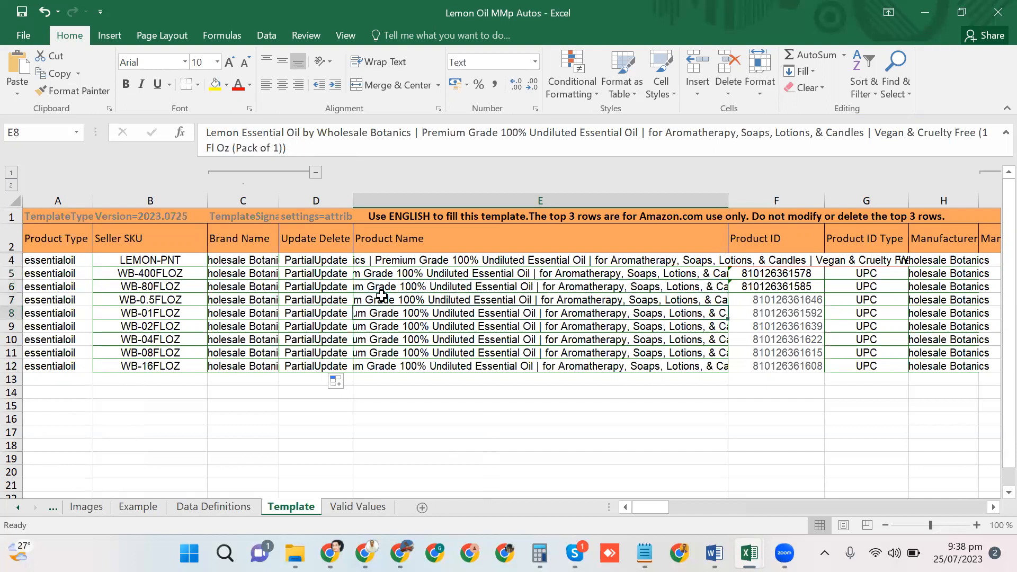
{"action": "key", "text": "Down"}
{"action": "key", "text": "Down"}
{"action": "key", "text": "Down"}
{"action": "key", "text": "Down"}
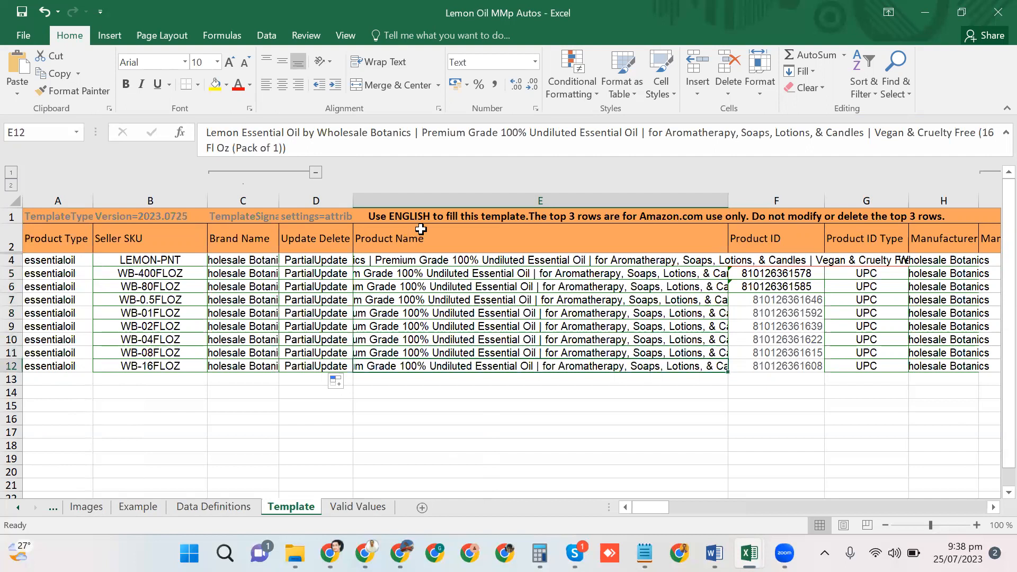
- Check the Product ID and Product ID Type entries of the Lemon Oil size variations
{"action": "key", "text": "Down"}
{"action": "key", "text": "Right"}
{"action": "scroll", "coordinate": [727, 290], "scroll_direction": "right", "scroll_amount": 2}
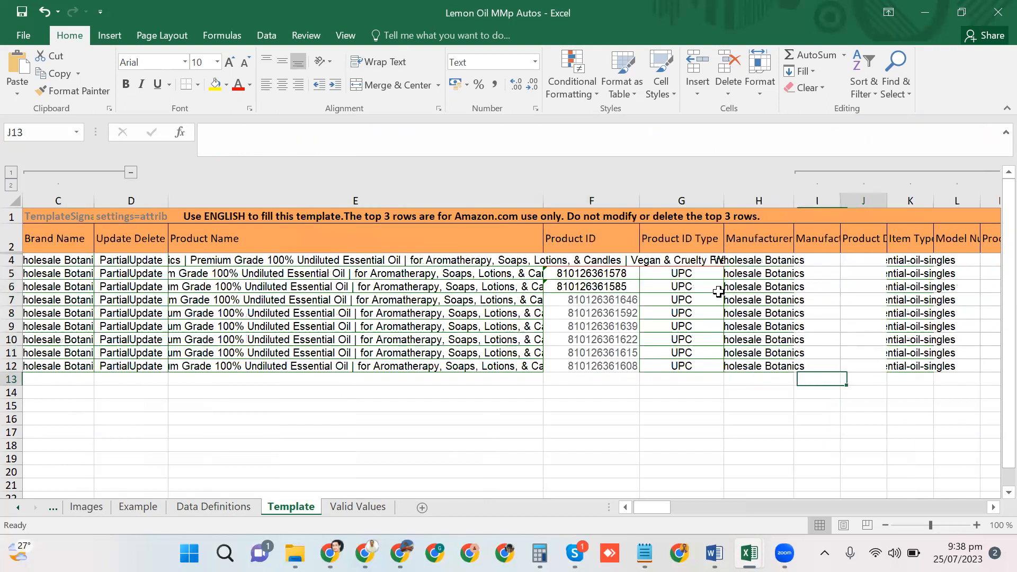
{"action": "left_click", "coordinate": [620, 289]}
{"action": "left_click", "coordinate": [624, 303]}
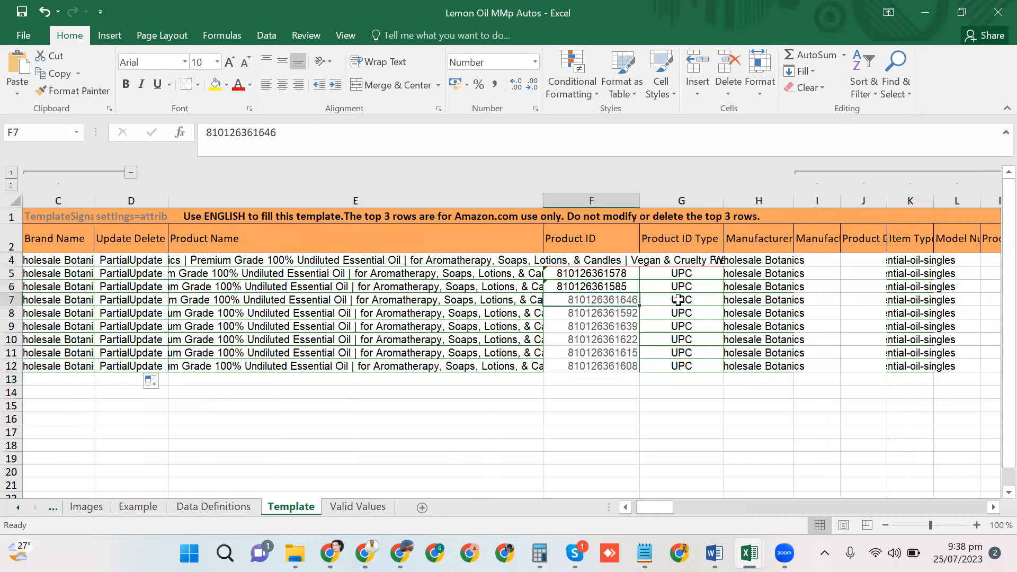
{"action": "left_click", "coordinate": [695, 300]}
{"action": "left_click", "coordinate": [595, 276]}
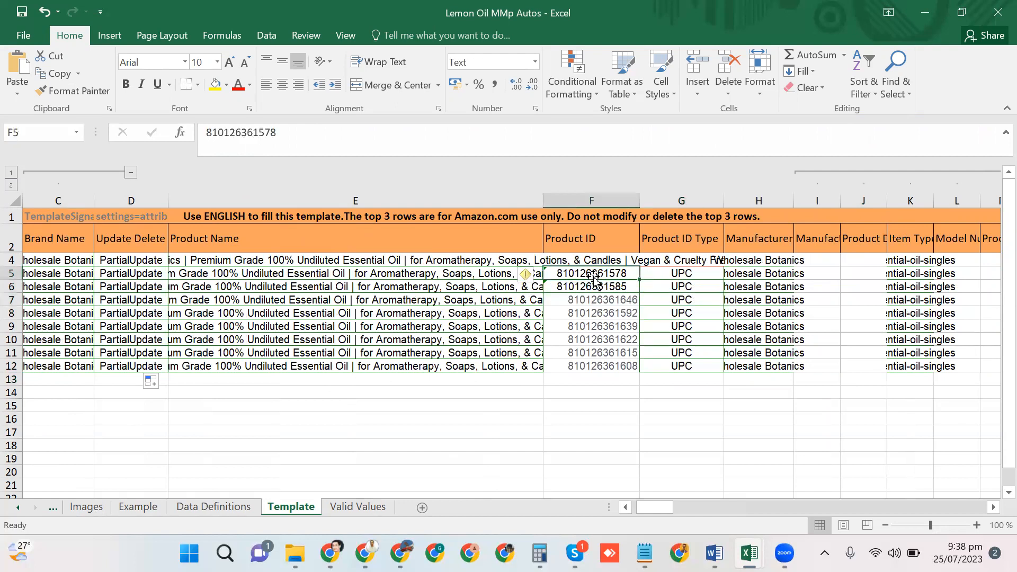
{"action": "left_click", "coordinate": [680, 274]}
{"action": "key", "text": "Right"}
{"action": "key", "text": "Right"}
{"action": "key", "text": "Right"}
{"action": "key", "text": "Right"}
{"action": "key", "text": "Right"}
- Look across the Manufacturer and Item Type columns to the Your Price and Quantity values of the size variations
{"action": "left_click", "coordinate": [768, 286]}
{"action": "key", "text": "Right"}
{"action": "key", "text": "Right"}
{"action": "key", "text": "Right"}
{"action": "key", "text": "Right"}
{"action": "key", "text": "Right"}
{"action": "key", "text": "Right"}
{"action": "key", "text": "Right"}
{"action": "key", "text": "Right"}
{"action": "key", "text": "Right"}
{"action": "key", "text": "Right"}
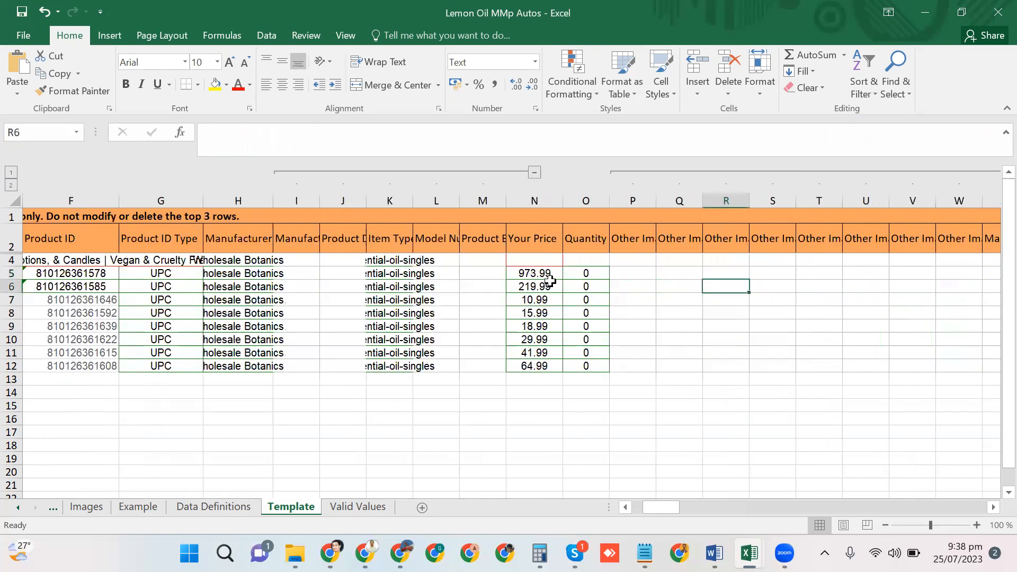
{"action": "left_click", "coordinate": [550, 283]}
- Widen the Parent SKU column in the Variation section so its entries are easier to read
{"action": "key", "text": "Right"}
{"action": "key", "text": "Right"}
{"action": "key", "text": "Right"}
{"action": "key", "text": "Right"}
{"action": "key", "text": "Right"}
{"action": "key", "text": "Right"}
{"action": "key", "text": "Right"}
{"action": "key", "text": "Right"}
{"action": "key", "text": "Right"}
{"action": "key", "text": "Right"}
{"action": "key", "text": "Right"}
{"action": "key", "text": "Right"}
{"action": "key", "text": "Right"}
{"action": "key", "text": "Right"}
{"action": "key", "text": "Right"}
{"action": "key", "text": "Right"}
{"action": "key", "text": "Right"}
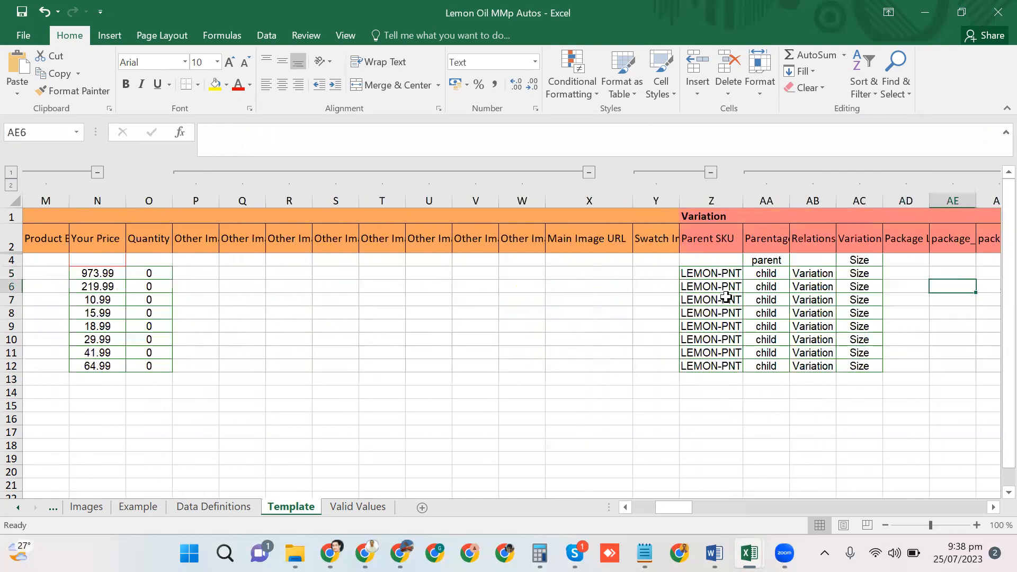
{"action": "key", "text": "Right"}
{"action": "left_click_drag", "start_coordinate": [698, 202], "coordinate": [734, 203]}
- Inspect the Parent SKU, parentage, relationship and variation theme entries of the parent and child rows
{"action": "left_click", "coordinate": [696, 273]}
{"action": "key", "text": "Right"}
{"action": "key", "text": "Right"}
{"action": "key", "text": "Right"}
{"action": "key", "text": "Right"}
{"action": "key", "text": "Right"}
{"action": "key", "text": "Right"}
{"action": "key", "text": "Right"}
{"action": "key", "text": "Right"}
{"action": "key", "text": "Right"}
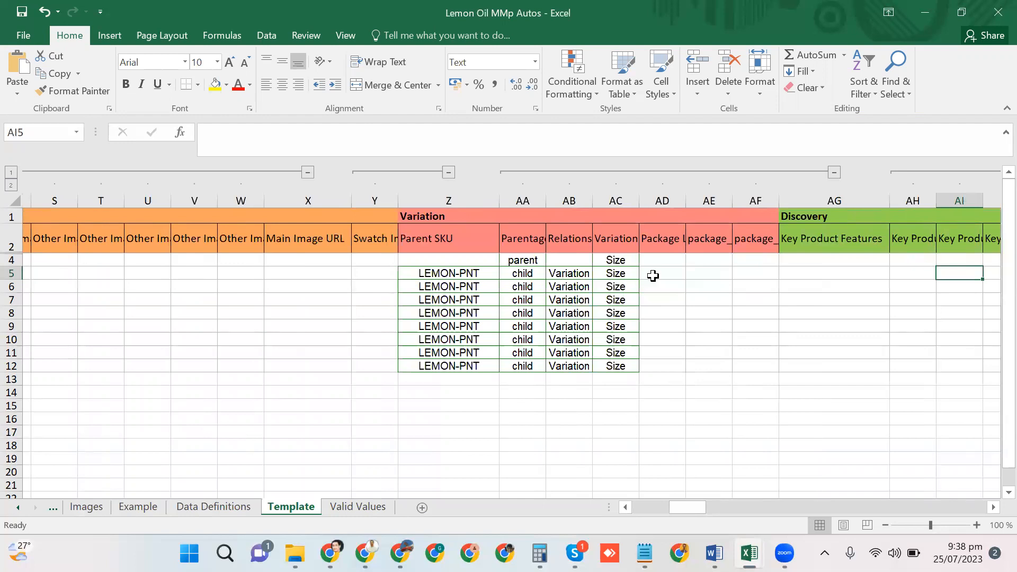
{"action": "left_click", "coordinate": [608, 259]}
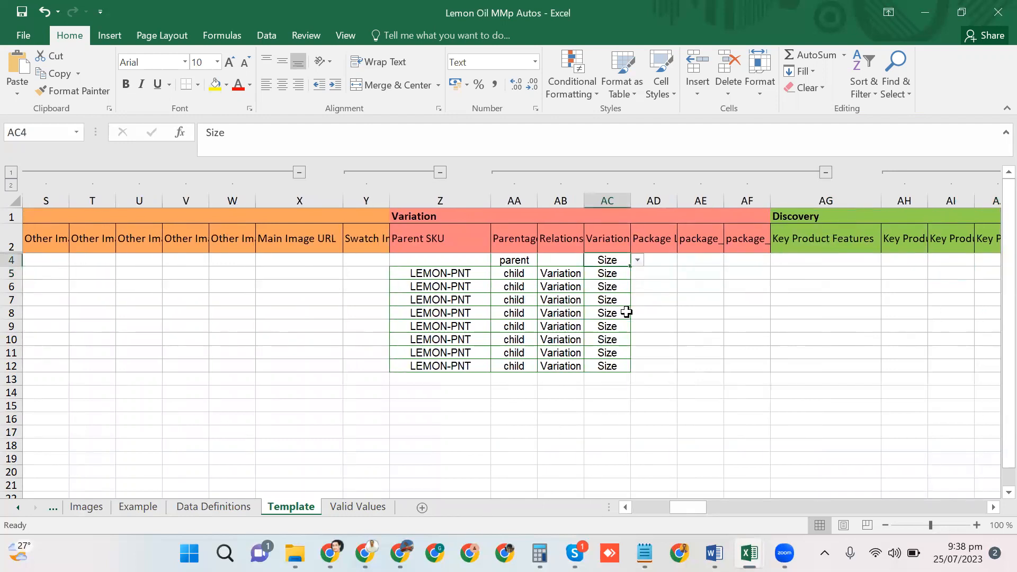
{"action": "left_click", "coordinate": [628, 301]}
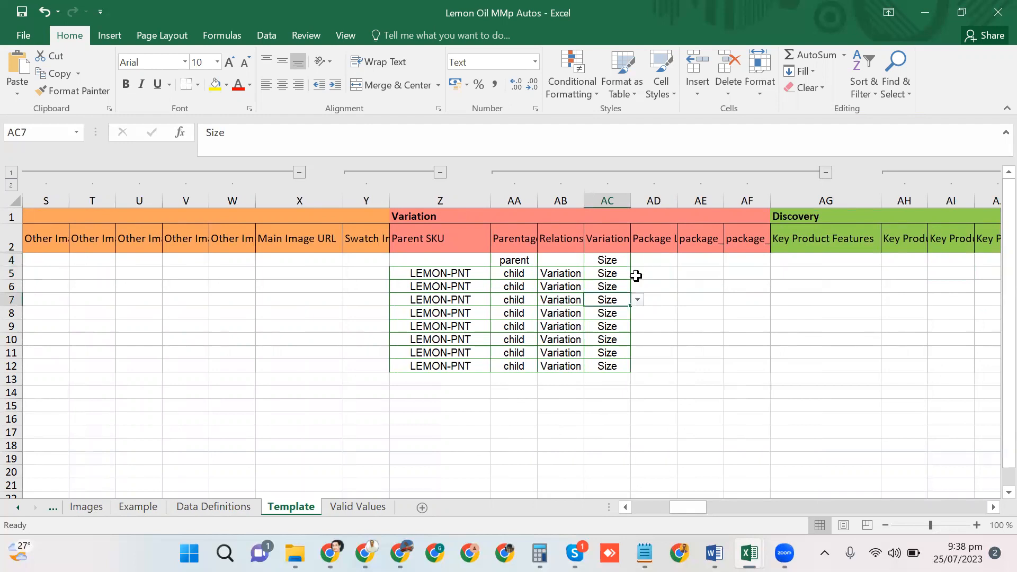
{"action": "left_click", "coordinate": [604, 262]}
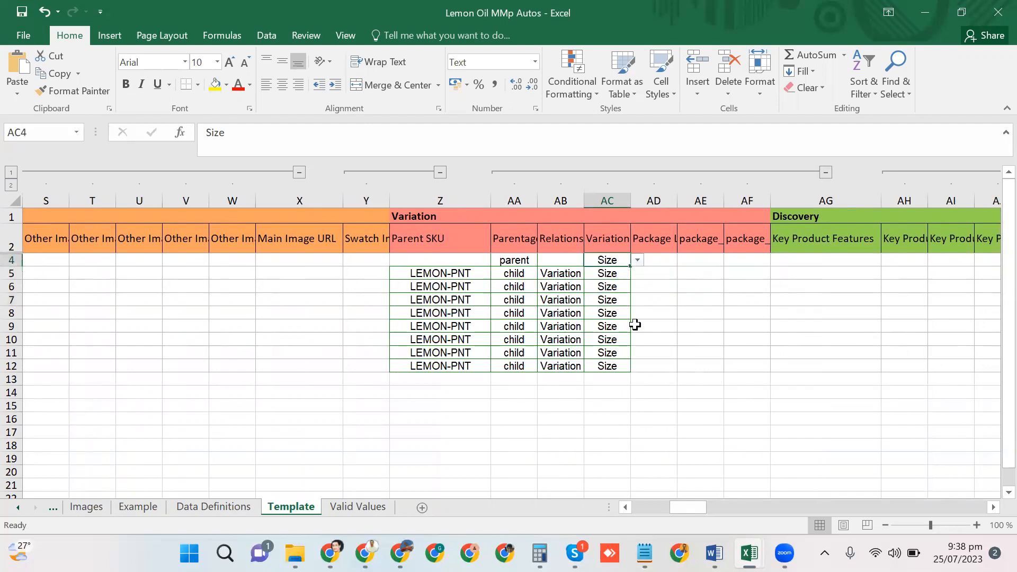
- Widen the Size column in the Discovery section to give the Fl Oz entries more room
{"action": "key", "text": "Right"}
{"action": "key", "text": "Right"}
{"action": "key", "text": "Right"}
{"action": "key", "text": "Right"}
{"action": "key", "text": "Right"}
{"action": "key", "text": "Right"}
{"action": "key", "text": "Right"}
{"action": "key", "text": "Right"}
{"action": "key", "text": "Right"}
{"action": "key", "text": "Right"}
{"action": "key", "text": "Right"}
{"action": "key", "text": "Right"}
{"action": "key", "text": "Right"}
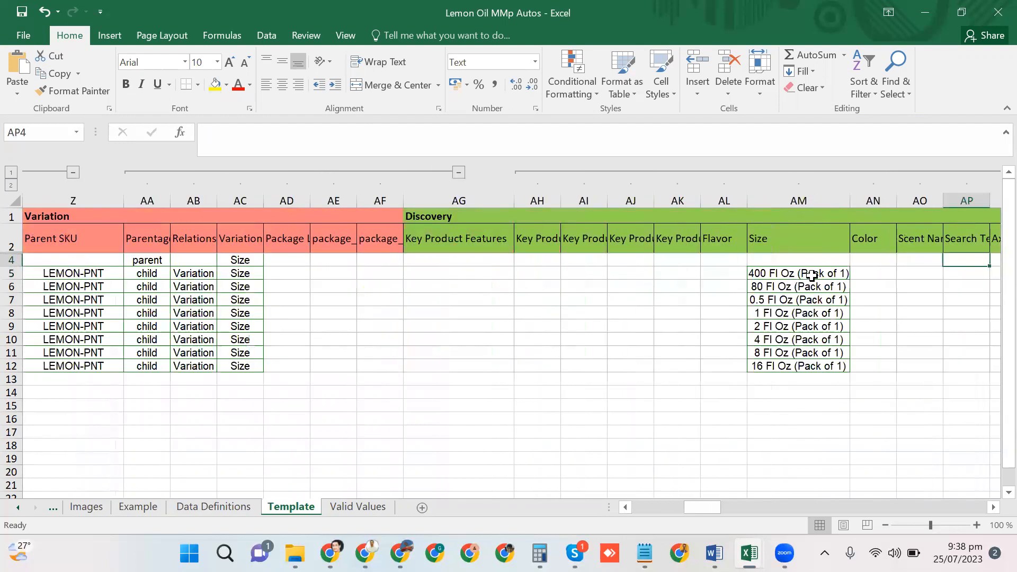
{"action": "left_click_drag", "start_coordinate": [849, 200], "coordinate": [875, 200]}
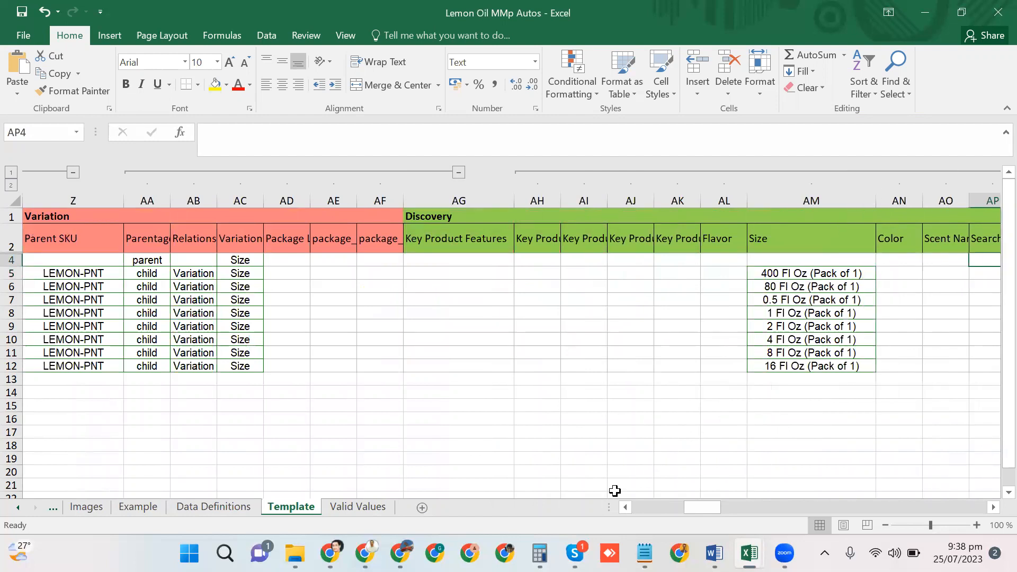
- Switch to Seller Central in the browser and look through the open Lemon Essential Oil listings' Vital Info pages
{"action": "key", "text": "alt+Tab"}
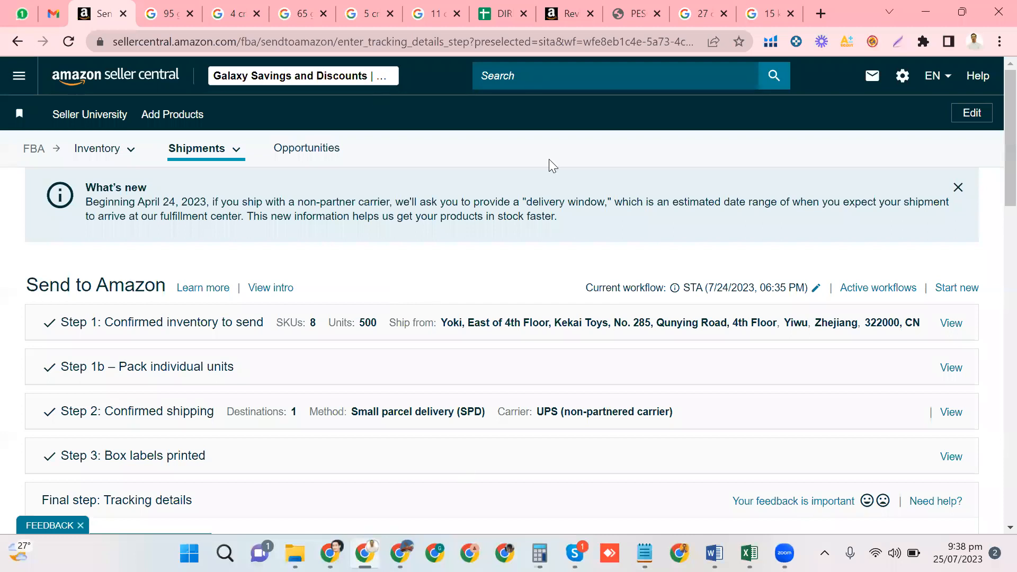
{"action": "key", "text": "alt+Tab"}
{"action": "scroll", "coordinate": [502, 167], "scroll_direction": "down", "scroll_amount": 8}
{"action": "scroll", "coordinate": [479, 222], "scroll_direction": "up", "scroll_amount": 5}
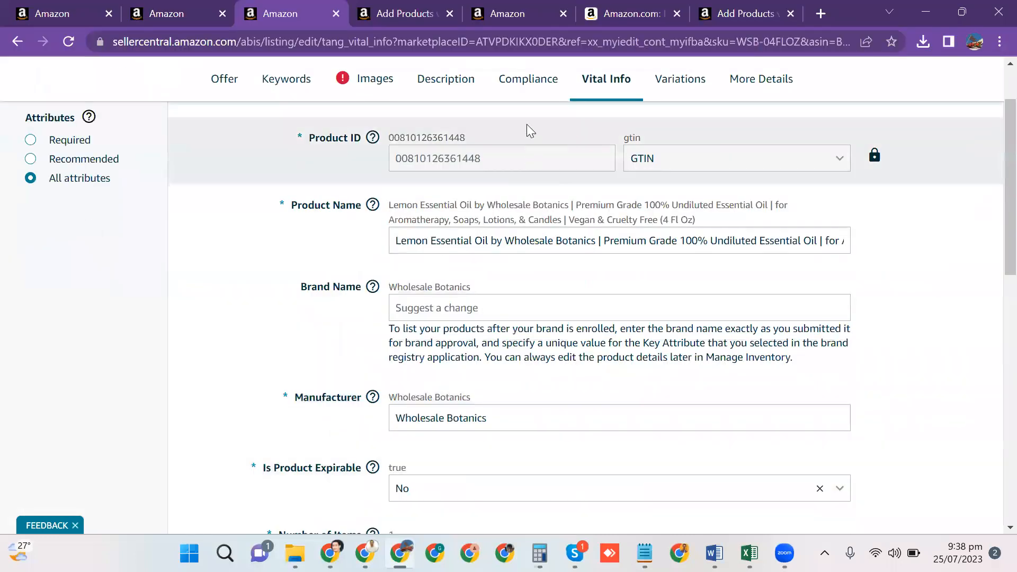
{"action": "left_click", "coordinate": [542, 5]}
{"action": "left_click", "coordinate": [170, 8]}
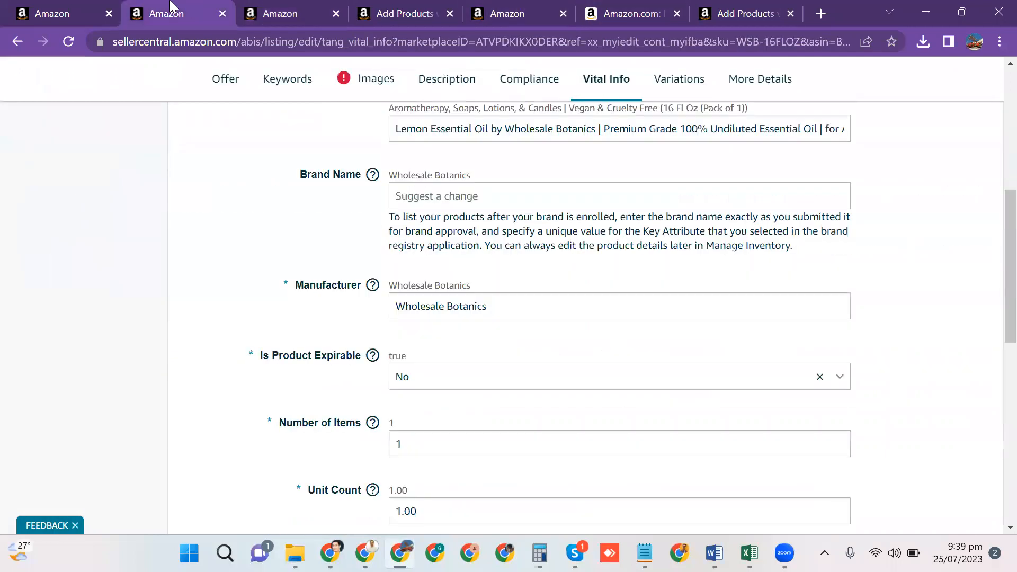
{"action": "left_click", "coordinate": [52, 7]}
{"action": "left_click", "coordinate": [141, 11]}
{"action": "scroll", "coordinate": [689, 228], "scroll_direction": "up", "scroll_amount": 5}
{"action": "scroll", "coordinate": [666, 227], "scroll_direction": "down", "scroll_amount": 2}
{"action": "left_click", "coordinate": [407, 6]}
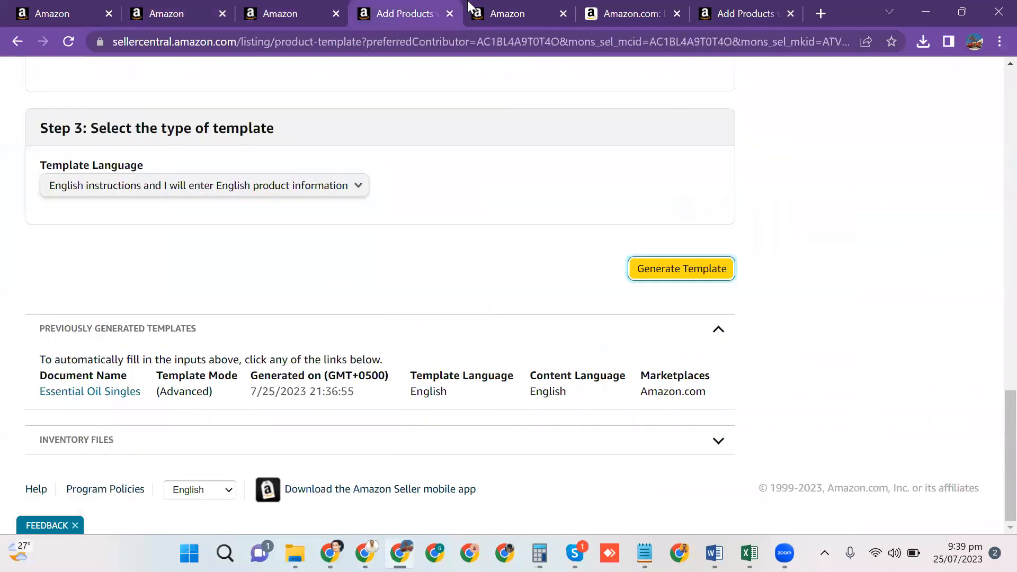
{"action": "left_click", "coordinate": [310, 8]}
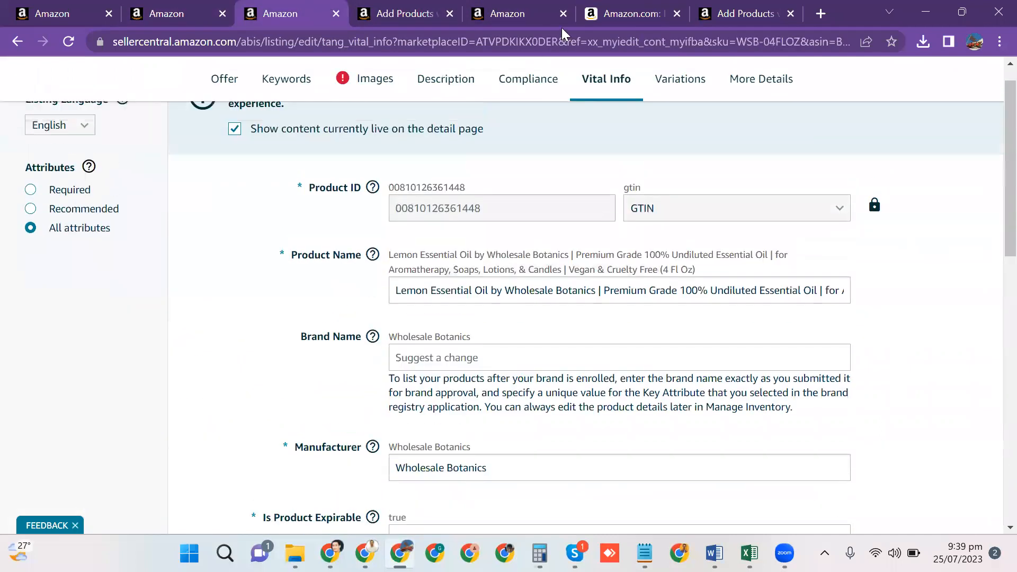
- Examine the Size variation type and the 0.5 and 80 Fl Oz (Pack of 1) variants on the new listing's Variations page
{"action": "left_click", "coordinate": [545, 15]}
{"action": "scroll", "coordinate": [532, 360], "scroll_direction": "up", "scroll_amount": 5}
{"action": "scroll", "coordinate": [359, 411], "scroll_direction": "up", "scroll_amount": 4}
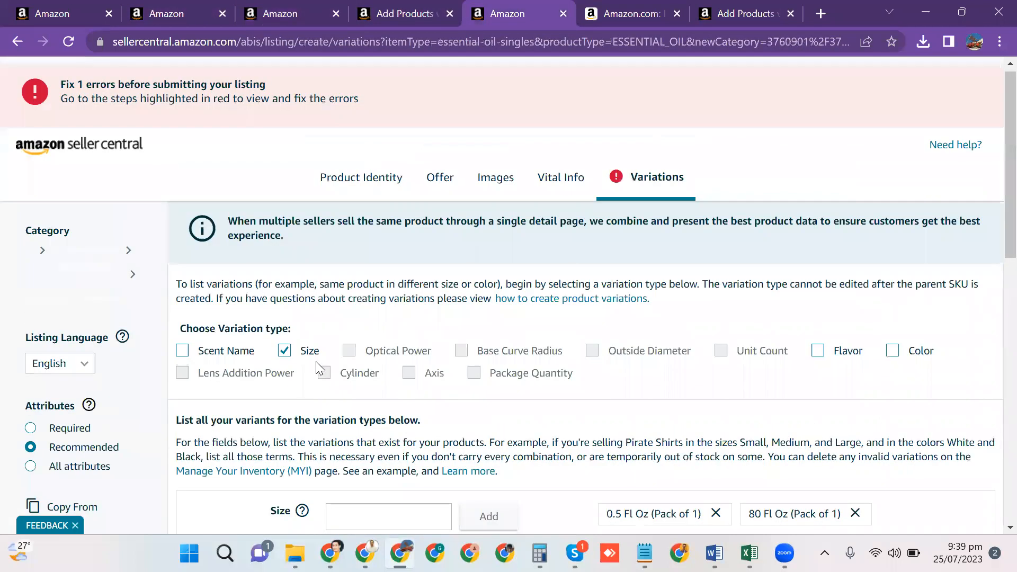
{"action": "scroll", "coordinate": [235, 365], "scroll_direction": "down", "scroll_amount": 7}
{"action": "left_click_drag", "start_coordinate": [230, 395], "coordinate": [197, 320]}
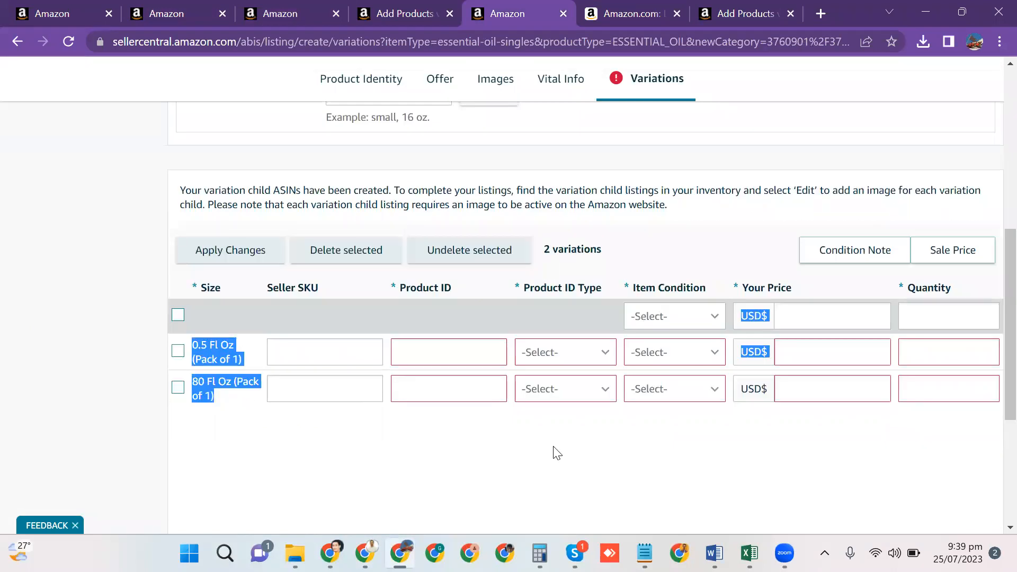
- Switch back to the Lemon Oil MMp Autos workbook and look across the Discovery columns to the Dimensions section
{"action": "left_click", "coordinate": [749, 553]}
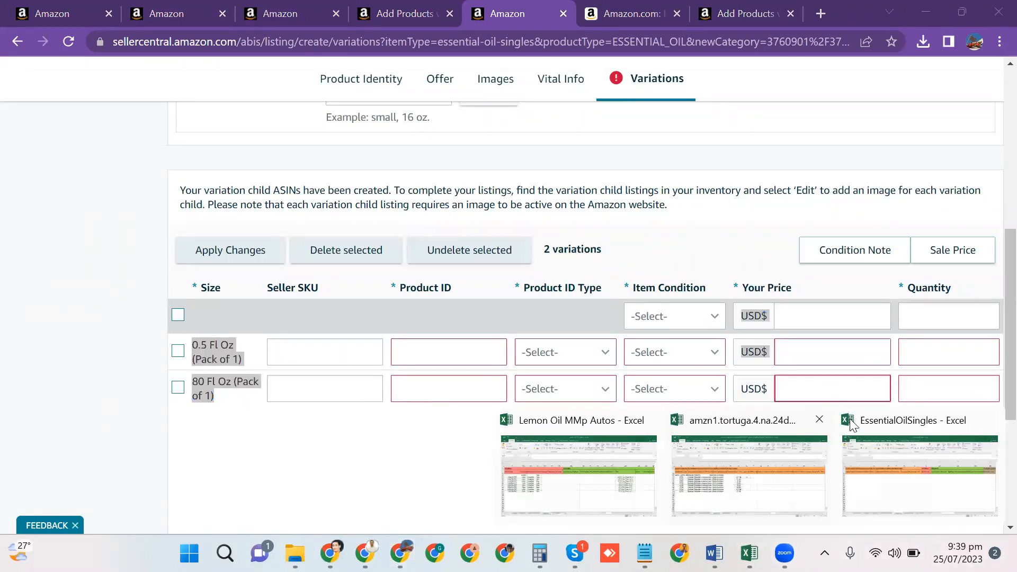
{"action": "left_click", "coordinate": [598, 470]}
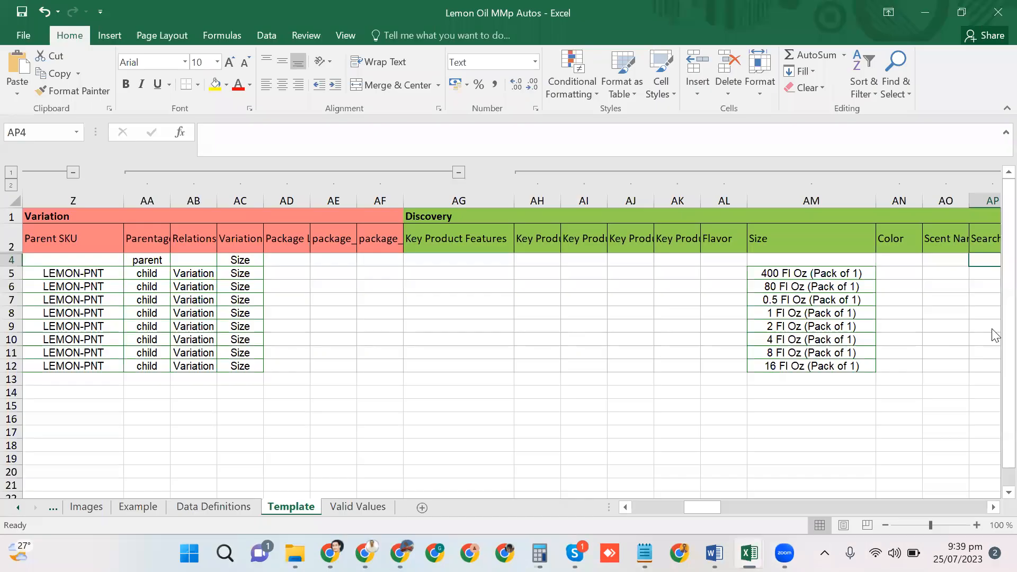
{"action": "key", "text": "Right"}
{"action": "key", "text": "Right"}
{"action": "key", "text": "Right"}
{"action": "key", "text": "Right"}
{"action": "key", "text": "Right"}
{"action": "key", "text": "Right"}
{"action": "key", "text": "Right"}
{"action": "key", "text": "Right"}
{"action": "key", "text": "Right"}
{"action": "key", "text": "Right"}
{"action": "key", "text": "Right"}
{"action": "key", "text": "Right"}
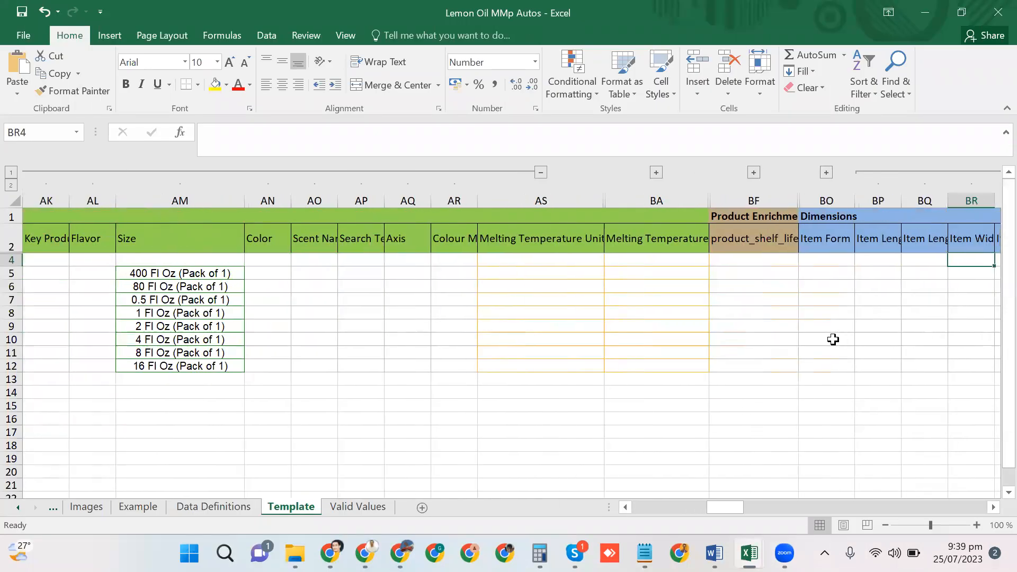
{"action": "key", "text": "Right"}
{"action": "key", "text": "Right"}
{"action": "key", "text": "Right"}
{"action": "key", "text": "Right"}
{"action": "key", "text": "Right"}
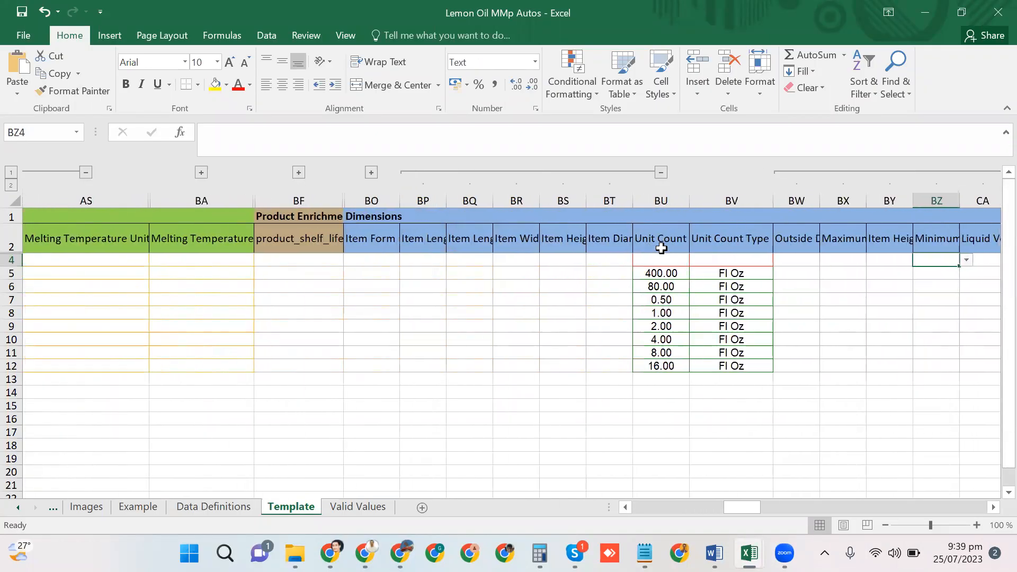
- Examine the Unit Count and Unit Count Type entries of the size variations
{"action": "left_click", "coordinate": [660, 241]}
{"action": "left_click", "coordinate": [725, 240]}
{"action": "left_click", "coordinate": [667, 248]}
{"action": "left_click", "coordinate": [734, 248]}
{"action": "left_click", "coordinate": [760, 431]}
{"action": "left_click", "coordinate": [662, 285]}
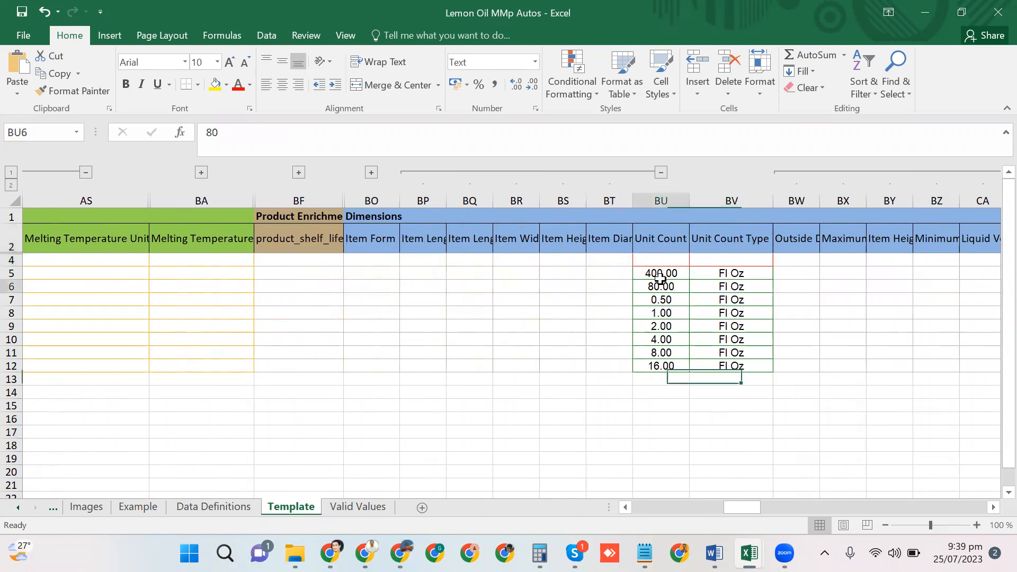
{"action": "left_click", "coordinate": [660, 274]}
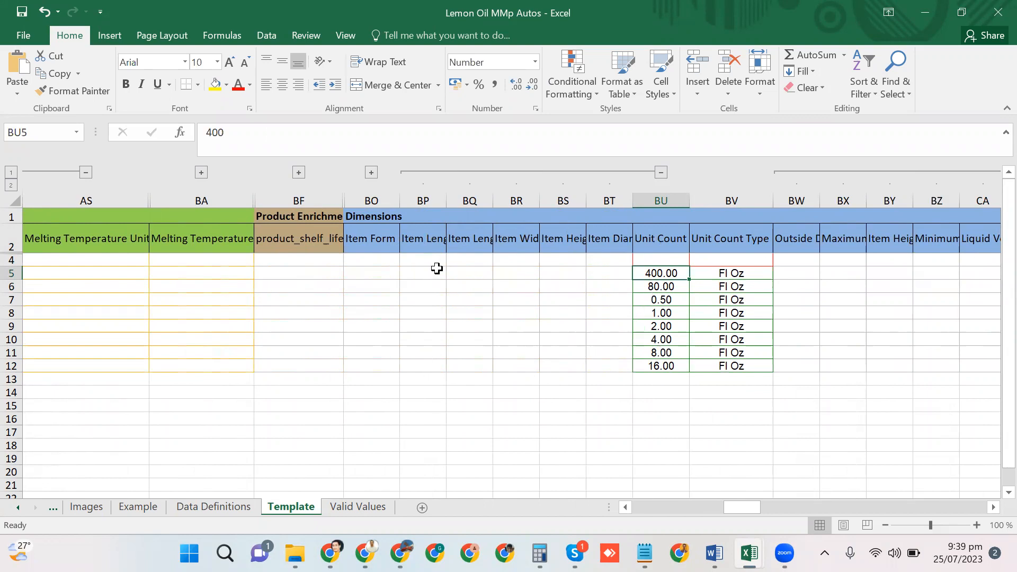
- Look across the Dimensions and compliance columns to the Offer section's Item Condition and List Price entries
{"action": "key", "text": "Right"}
{"action": "key", "text": "Right"}
{"action": "key", "text": "Right"}
{"action": "key", "text": "Right"}
{"action": "key", "text": "Right"}
{"action": "key", "text": "Right"}
{"action": "key", "text": "Right"}
{"action": "key", "text": "Right"}
{"action": "key", "text": "Right"}
{"action": "key", "text": "Right"}
{"action": "key", "text": "Right"}
{"action": "key", "text": "Right"}
{"action": "key", "text": "Right"}
{"action": "key", "text": "Right"}
{"action": "key", "text": "Right"}
{"action": "key", "text": "Right"}
{"action": "key", "text": "Right"}
{"action": "key", "text": "Right"}
{"action": "key", "text": "Right"}
{"action": "key", "text": "Right"}
{"action": "key", "text": "Right"}
{"action": "key", "text": "Right"}
{"action": "key", "text": "Right"}
{"action": "key", "text": "Right"}
{"action": "key", "text": "Right"}
{"action": "key", "text": "Right"}
{"action": "key", "text": "Right"}
{"action": "key", "text": "Right"}
{"action": "key", "text": "Right"}
{"action": "key", "text": "Right"}
{"action": "key", "text": "Right"}
{"action": "key", "text": "Right"}
{"action": "key", "text": "Right"}
{"action": "key", "text": "Right"}
{"action": "key", "text": "Right"}
{"action": "key", "text": "Right"}
{"action": "key", "text": "Right"}
{"action": "key", "text": "Right"}
{"action": "key", "text": "Right"}
{"action": "key", "text": "Right"}
{"action": "key", "text": "Right"}
{"action": "key", "text": "Right"}
{"action": "key", "text": "Right"}
{"action": "key", "text": "Right"}
{"action": "key", "text": "Right"}
{"action": "key", "text": "Right"}
{"action": "key", "text": "Right"}
{"action": "key", "text": "Right"}
{"action": "key", "text": "Right"}
{"action": "key", "text": "Right"}
{"action": "key", "text": "Right"}
{"action": "key", "text": "Right"}
{"action": "key", "text": "Right"}
{"action": "key", "text": "Right"}
{"action": "key", "text": "Right"}
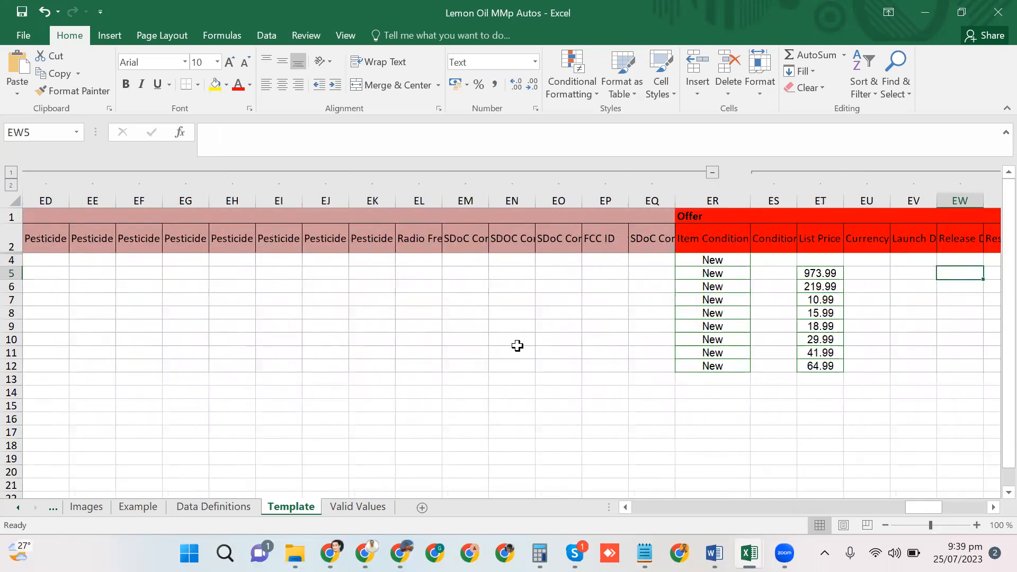
- Look through the remaining Offer columns past Offer Start Date to the end of the template
{"action": "key", "text": "Right"}
{"action": "key", "text": "Right"}
{"action": "key", "text": "Right"}
{"action": "key", "text": "Right"}
{"action": "key", "text": "Right"}
{"action": "key", "text": "Right"}
{"action": "key", "text": "Right"}
{"action": "key", "text": "Right"}
{"action": "key", "text": "Right"}
{"action": "key", "text": "Right"}
{"action": "key", "text": "Right"}
{"action": "key", "text": "Right"}
{"action": "key", "text": "Right"}
{"action": "key", "text": "Right"}
{"action": "key", "text": "Right"}
{"action": "key", "text": "Right"}
{"action": "key", "text": "Right"}
{"action": "key", "text": "Right"}
{"action": "key", "text": "Right"}
{"action": "key", "text": "Right"}
{"action": "key", "text": "Right"}
{"action": "key", "text": "Right"}
{"action": "key", "text": "Right"}
{"action": "key", "text": "Right"}
{"action": "key", "text": "Right"}
{"action": "key", "text": "Right"}
{"action": "key", "text": "Right"}
{"action": "key", "text": "Right"}
{"action": "key", "text": "Right"}
{"action": "key", "text": "Right"}
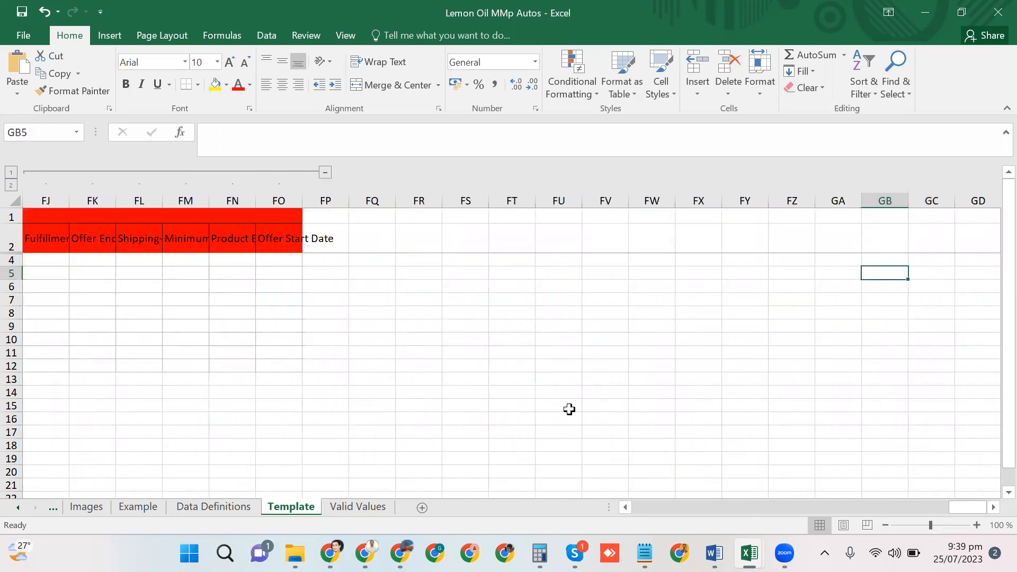
- Go back over the Offer section and examine the Number of Items and Is Product Expirable entries
{"action": "key", "text": "Left"}
{"action": "key", "text": "Left"}
{"action": "key", "text": "Left"}
{"action": "key", "text": "Left"}
{"action": "key", "text": "Left"}
{"action": "key", "text": "Left"}
{"action": "key", "text": "Left"}
{"action": "key", "text": "Left"}
{"action": "key", "text": "Left"}
{"action": "key", "text": "Left"}
{"action": "key", "text": "Left"}
{"action": "key", "text": "Left"}
{"action": "key", "text": "Left"}
{"action": "key", "text": "Left"}
{"action": "key", "text": "Left"}
{"action": "key", "text": "Left"}
{"action": "key", "text": "Left"}
{"action": "key", "text": "Left"}
{"action": "key", "text": "Left"}
{"action": "key", "text": "Left"}
{"action": "key", "text": "Left"}
{"action": "key", "text": "Left"}
{"action": "key", "text": "Left"}
{"action": "key", "text": "Left"}
{"action": "key", "text": "Left"}
{"action": "key", "text": "Left"}
{"action": "key", "text": "Left"}
{"action": "key", "text": "Left"}
{"action": "key", "text": "Left"}
{"action": "key", "text": "Left"}
{"action": "key", "text": "Left"}
{"action": "key", "text": "Left"}
{"action": "key", "text": "Left"}
{"action": "key", "text": "Left"}
{"action": "key", "text": "Left"}
{"action": "key", "text": "Left"}
{"action": "key", "text": "Left"}
{"action": "key", "text": "Left"}
{"action": "key", "text": "Left"}
{"action": "key", "text": "Left"}
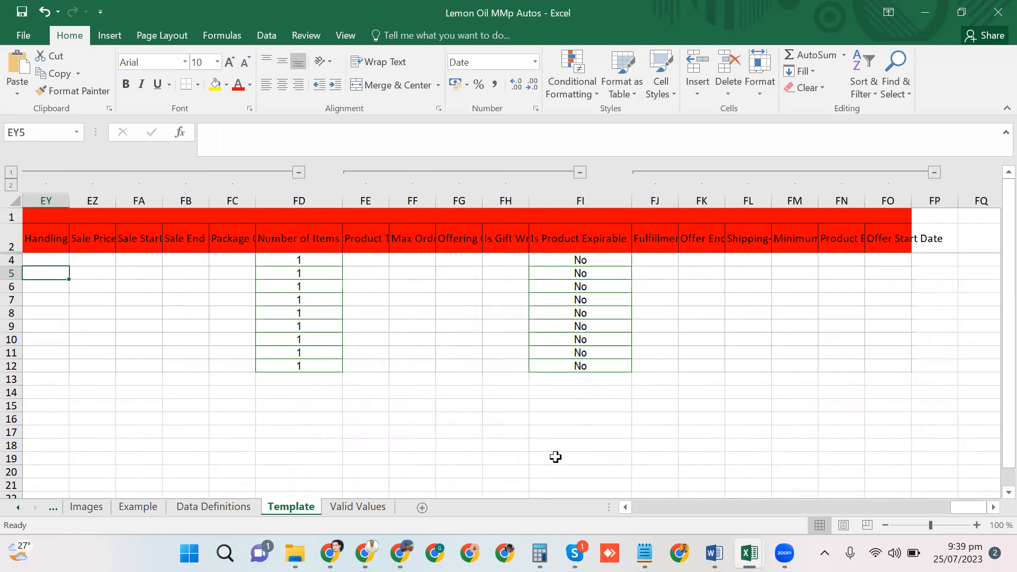
- Look back across the compliance columns and examine the Is the Item Heat Sensitive? entries
{"action": "key", "text": "Left"}
{"action": "key", "text": "Left"}
{"action": "key", "text": "Left"}
{"action": "key", "text": "Left"}
{"action": "key", "text": "Left"}
{"action": "key", "text": "Left"}
{"action": "key", "text": "Left"}
{"action": "key", "text": "Left"}
{"action": "key", "text": "Left"}
{"action": "key", "text": "Left"}
{"action": "key", "text": "Left"}
{"action": "key", "text": "Left"}
{"action": "key", "text": "Left"}
{"action": "key", "text": "Left"}
{"action": "key", "text": "Left"}
{"action": "key", "text": "Left"}
{"action": "key", "text": "Left"}
{"action": "key", "text": "Left"}
{"action": "key", "text": "Left"}
{"action": "key", "text": "Left"}
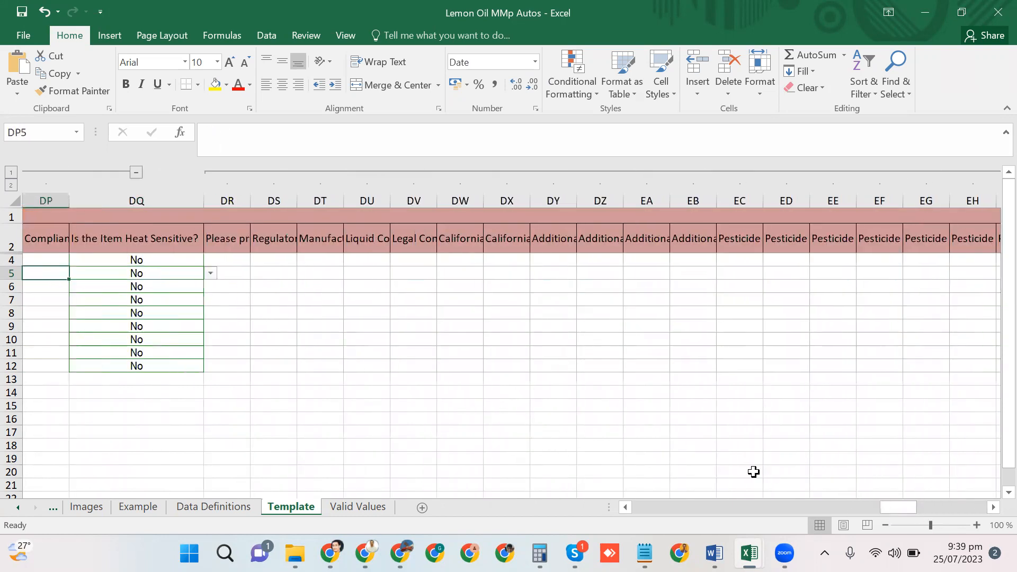
- Return to the Seller SKU and Product ID columns at the start of the template and save the workbook
{"action": "left_click_drag", "start_coordinate": [864, 502], "coordinate": [588, 505]}
{"action": "scroll", "coordinate": [317, 238], "scroll_direction": "down", "scroll_amount": 3}
{"action": "scroll", "coordinate": [316, 238], "scroll_direction": "up", "scroll_amount": 3}
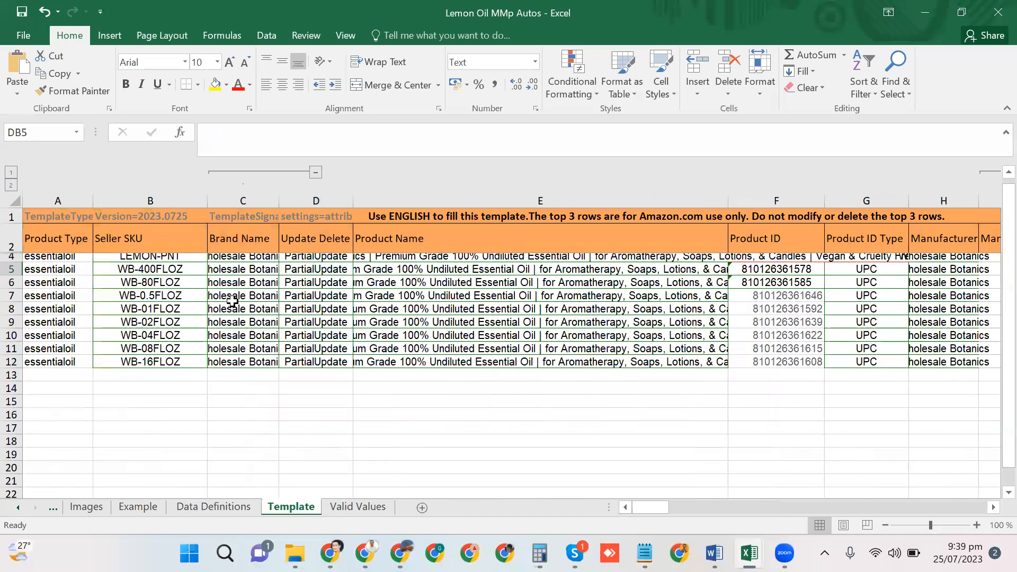
{"action": "left_click", "coordinate": [5, 39]}
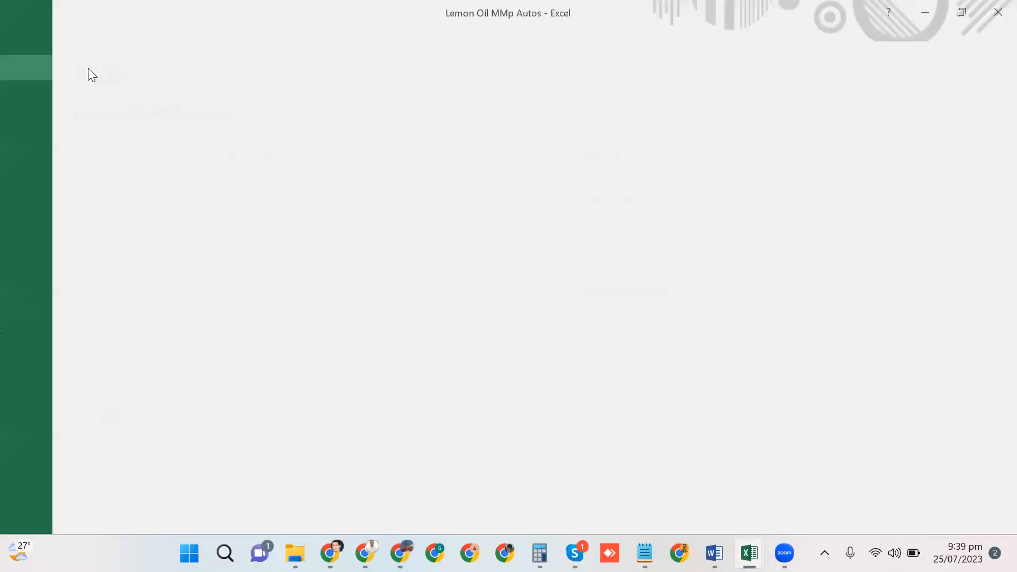
{"action": "left_click", "coordinate": [38, 142]}
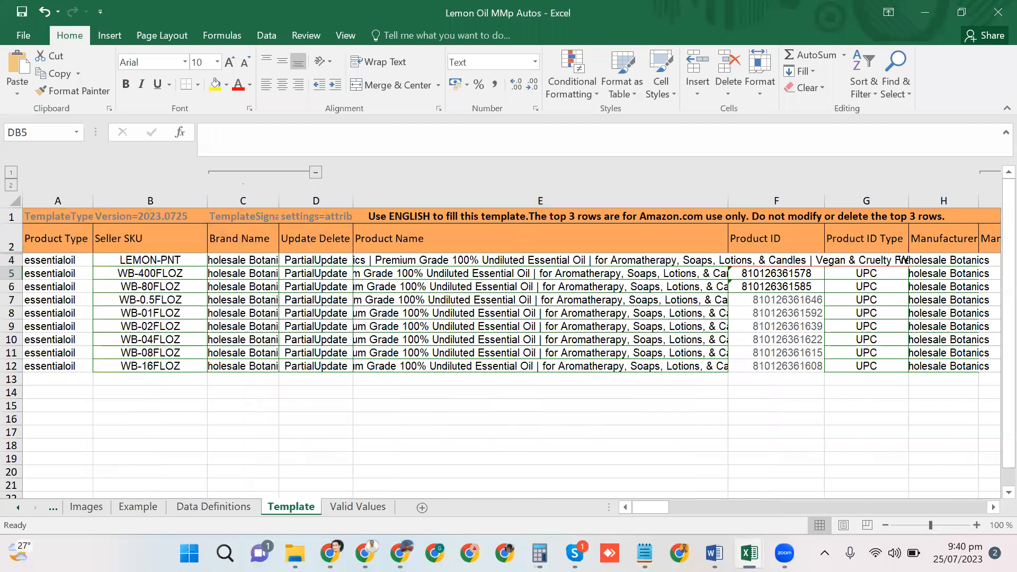
- Switch to Seller Central in the browser and open the Upload your spreadsheet page of Add Products via Upload
{"action": "key", "text": "alt+Tab"}
{"action": "left_click", "coordinate": [259, 7]}
{"action": "left_click", "coordinate": [175, 6]}
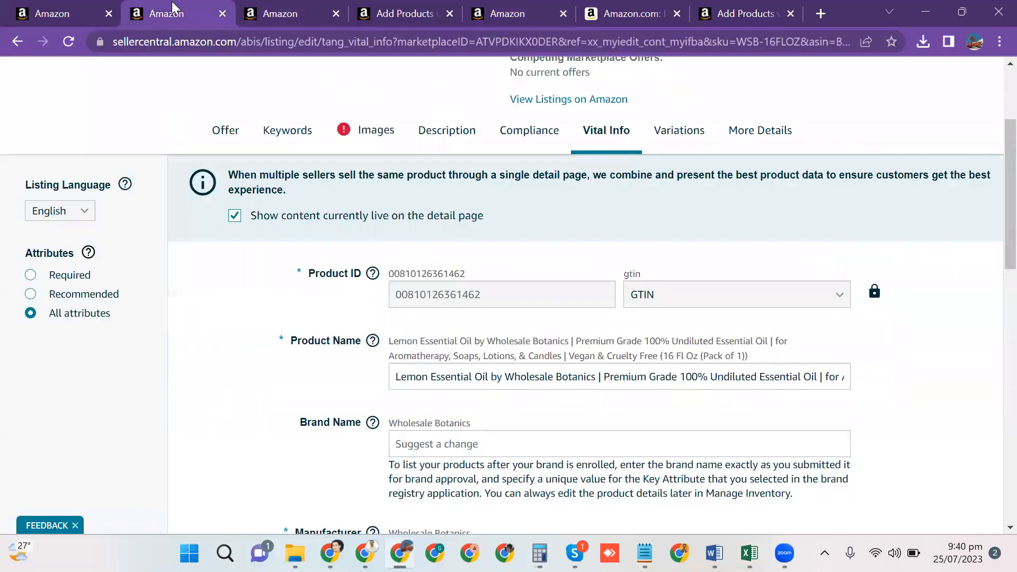
{"action": "left_click", "coordinate": [82, 7]}
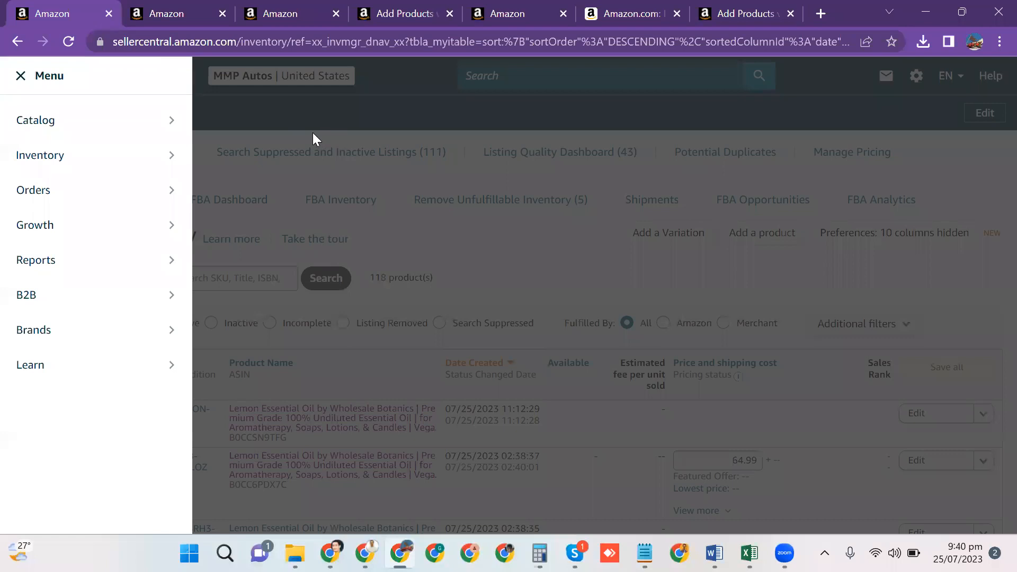
{"action": "left_click", "coordinate": [377, 9]}
{"action": "scroll", "coordinate": [198, 129], "scroll_direction": "up", "scroll_amount": 7}
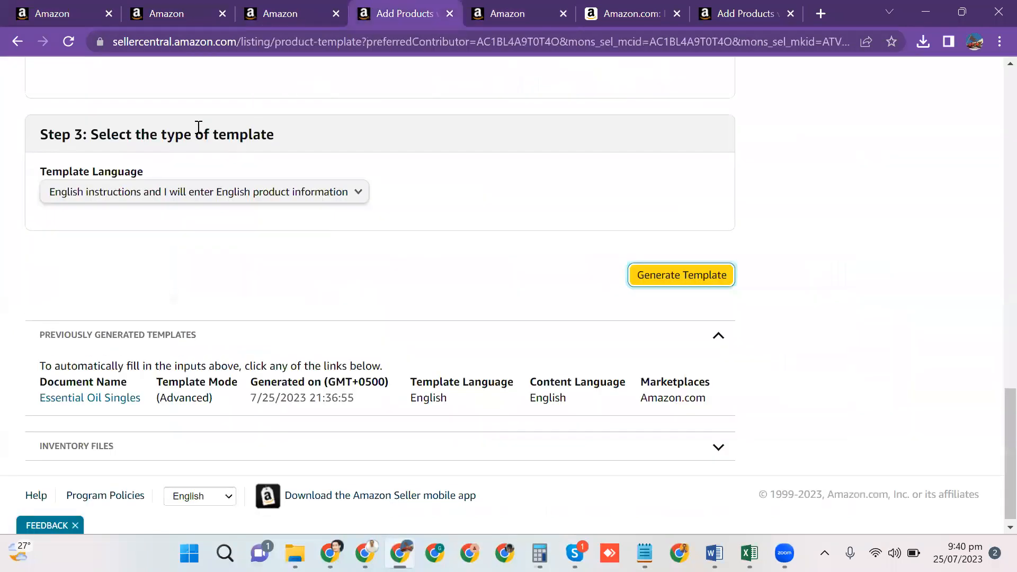
{"action": "scroll", "coordinate": [340, 212], "scroll_direction": "up", "scroll_amount": 10}
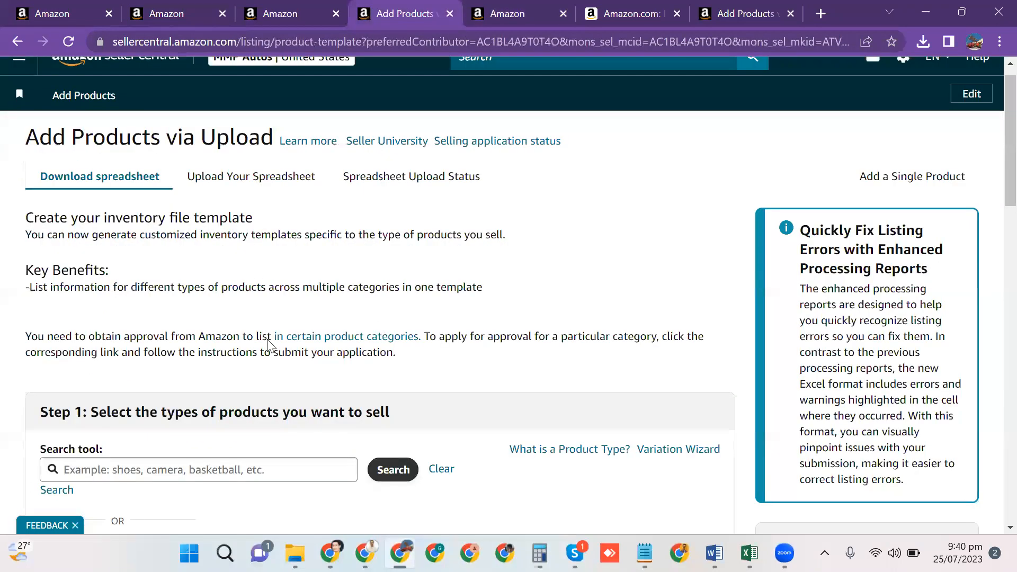
{"action": "left_click", "coordinate": [223, 200]}
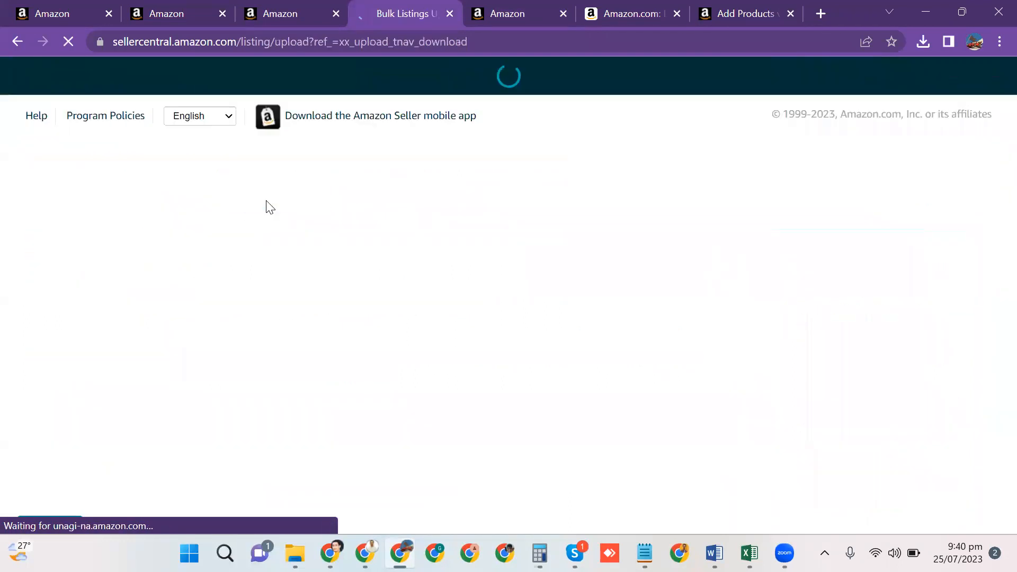
{"action": "scroll", "coordinate": [296, 298], "scroll_direction": "down", "scroll_amount": 3}
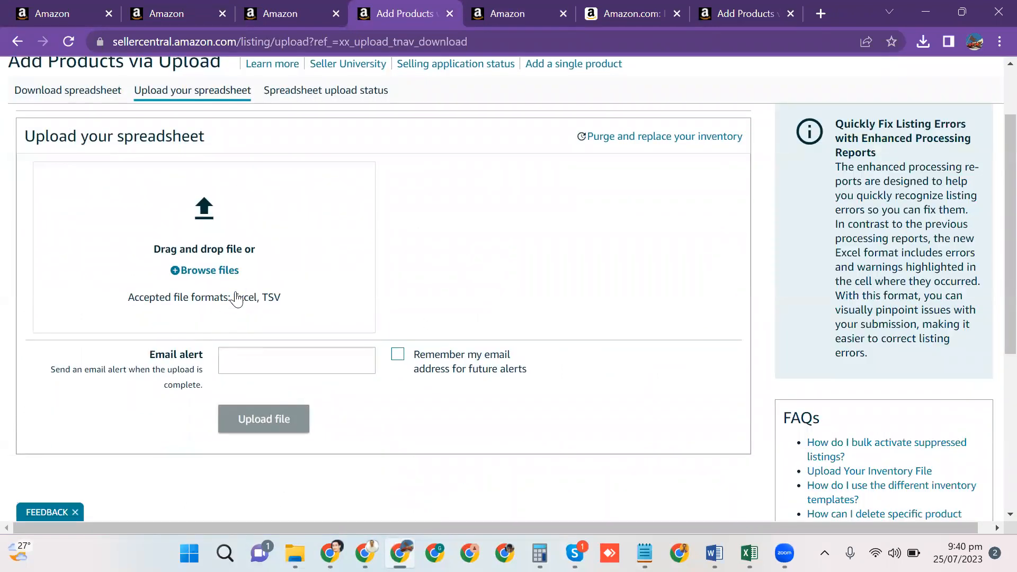
- Open the Spreadsheet upload status page and check the successful/submitted records of Lemon Oil MMp Autos.xlsm
{"action": "left_click", "coordinate": [305, 94]}
{"action": "scroll", "coordinate": [499, 307], "scroll_direction": "down", "scroll_amount": 5}
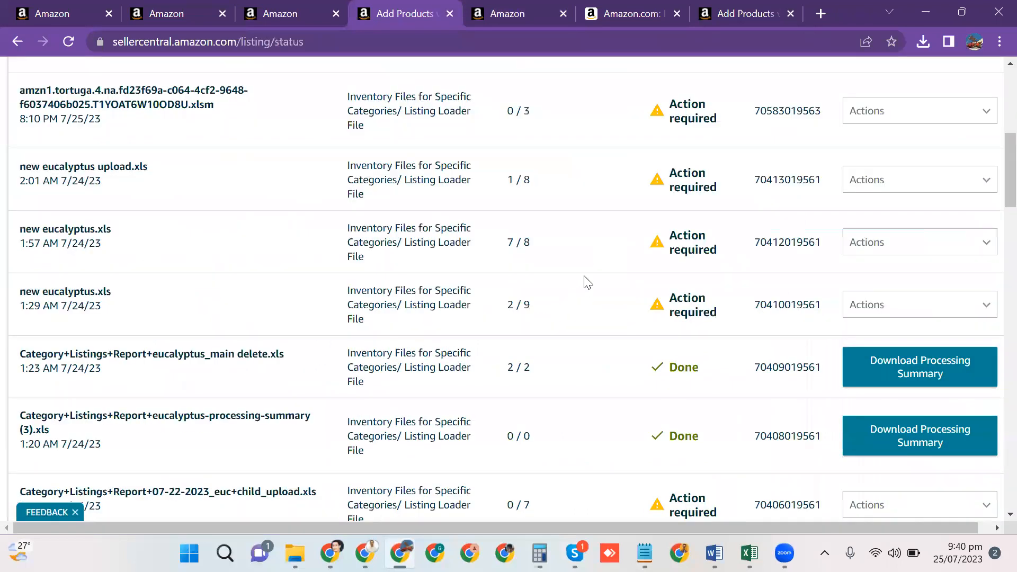
{"action": "scroll", "coordinate": [586, 281], "scroll_direction": "up", "scroll_amount": 5}
{"action": "triple_click", "coordinate": [544, 203]}
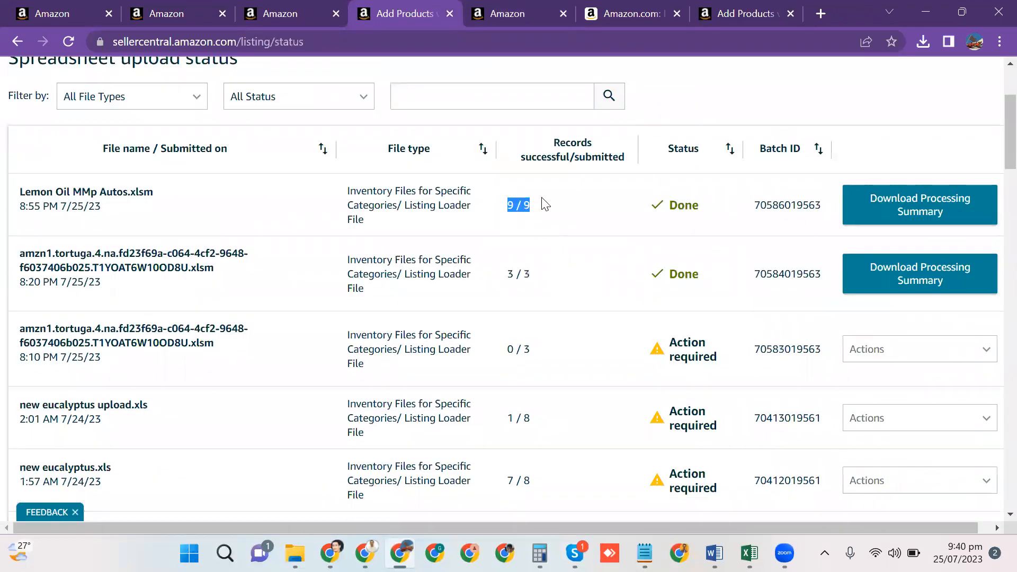
{"action": "left_click", "coordinate": [525, 207]}
- Switch to the Lemon Oil MMp Autos workbook in Excel and review the parent and child entries in the Seller SKU column
{"action": "left_click", "coordinate": [762, 544]}
{"action": "left_click", "coordinate": [874, 450]}
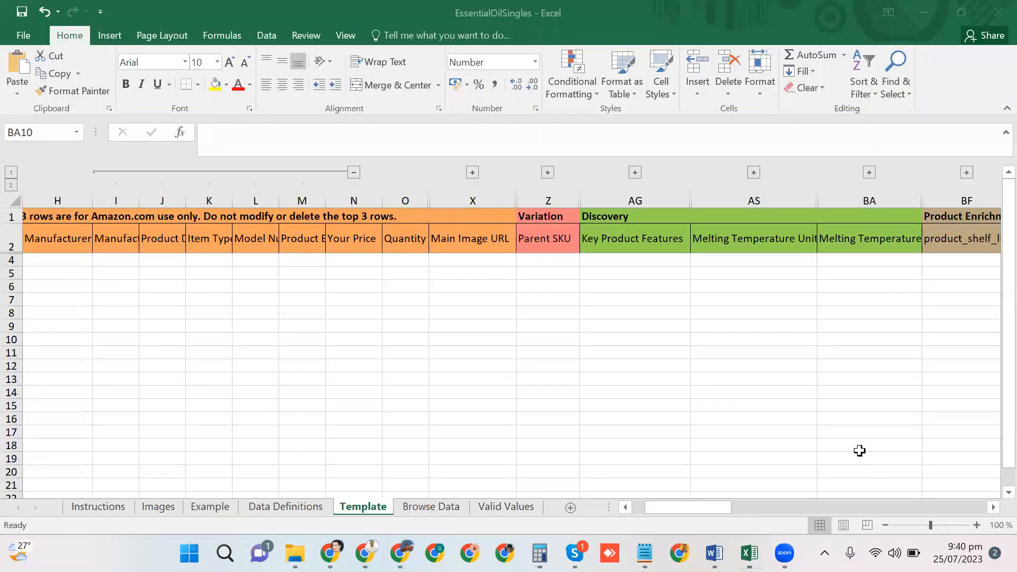
{"action": "mouse_move", "coordinate": [783, 551]}
{"action": "mouse_move", "coordinate": [749, 553]}
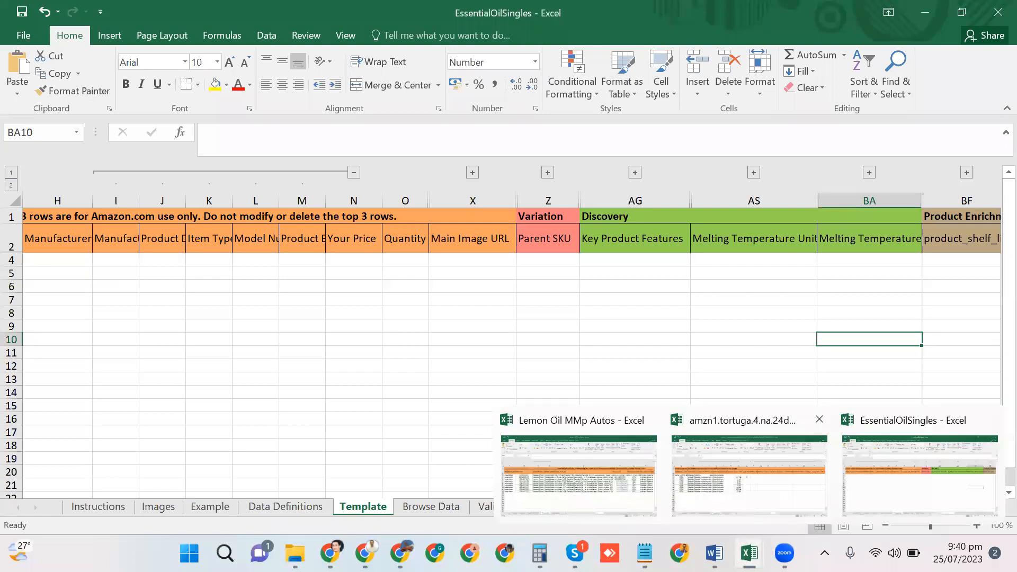
{"action": "left_click", "coordinate": [516, 456]}
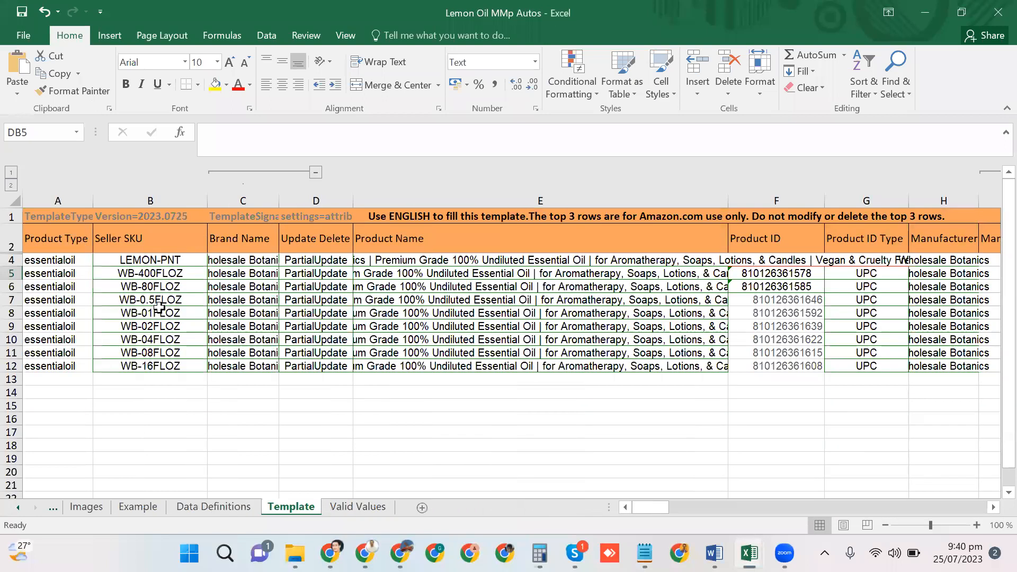
{"action": "left_click", "coordinate": [154, 274]}
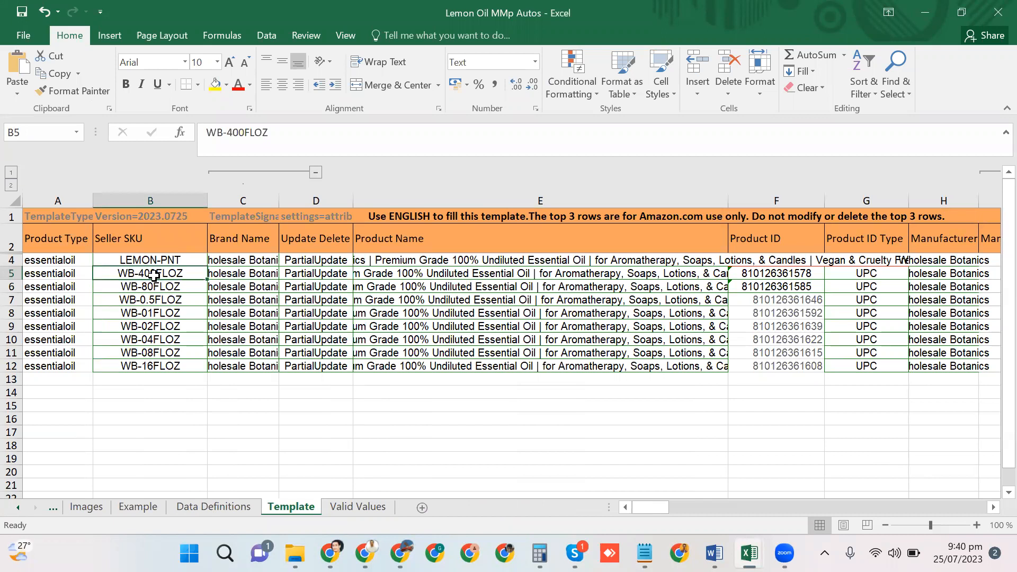
{"action": "right_click", "coordinate": [154, 274]}
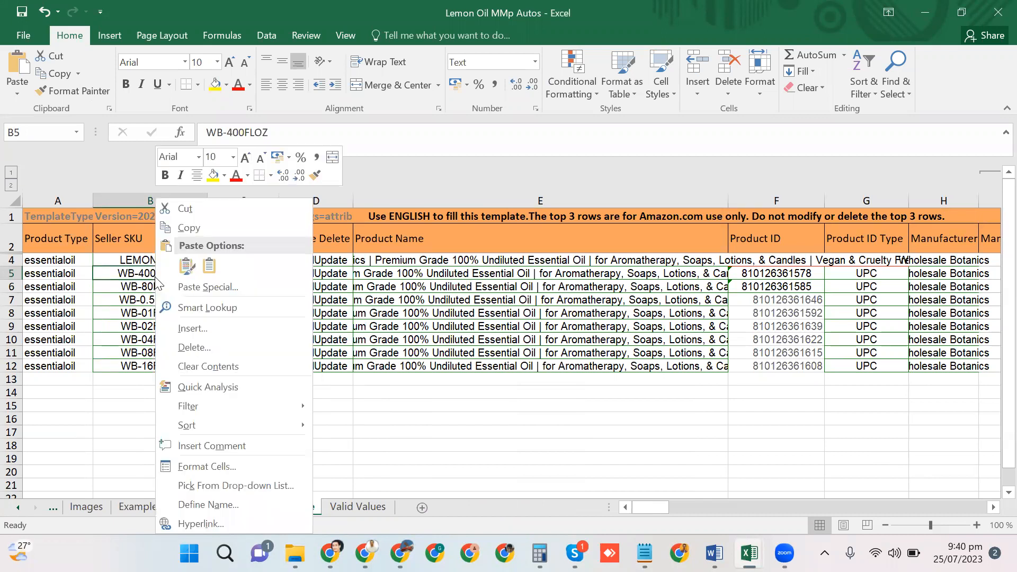
{"action": "left_click", "coordinate": [133, 275]}
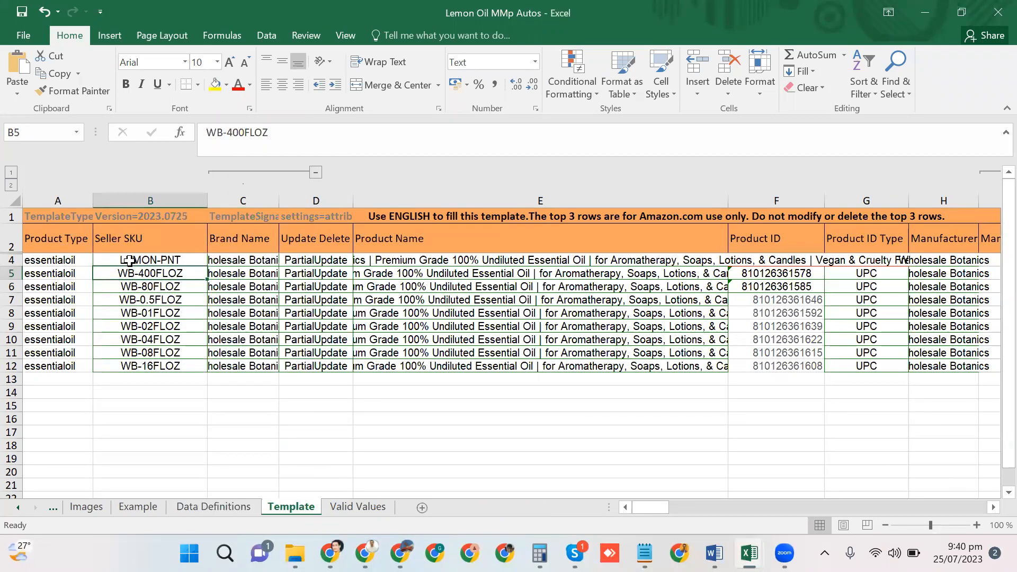
{"action": "left_click", "coordinate": [129, 261]}
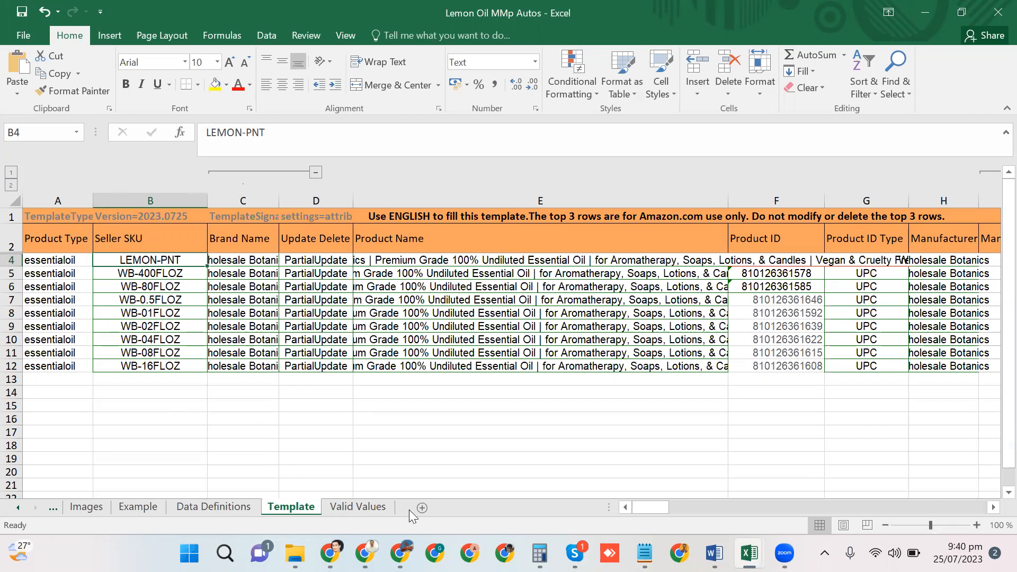
- Return to Seller Central's upload status list and compare the Lemon Oil file's successful/submitted records with those of the 8:10 PM upload marked Action required
{"action": "mouse_move", "coordinate": [365, 553]}
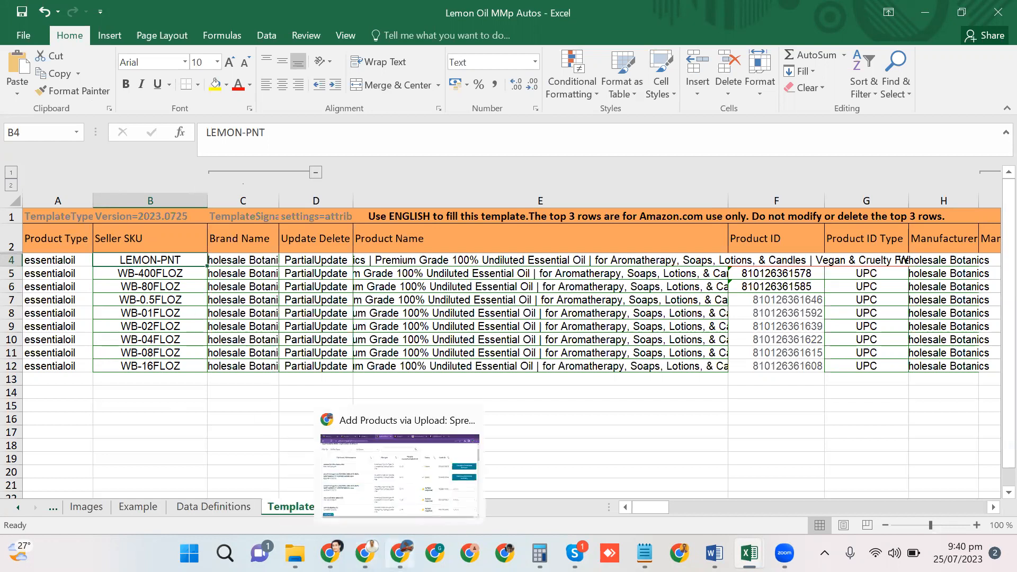
{"action": "left_click", "coordinate": [401, 551]}
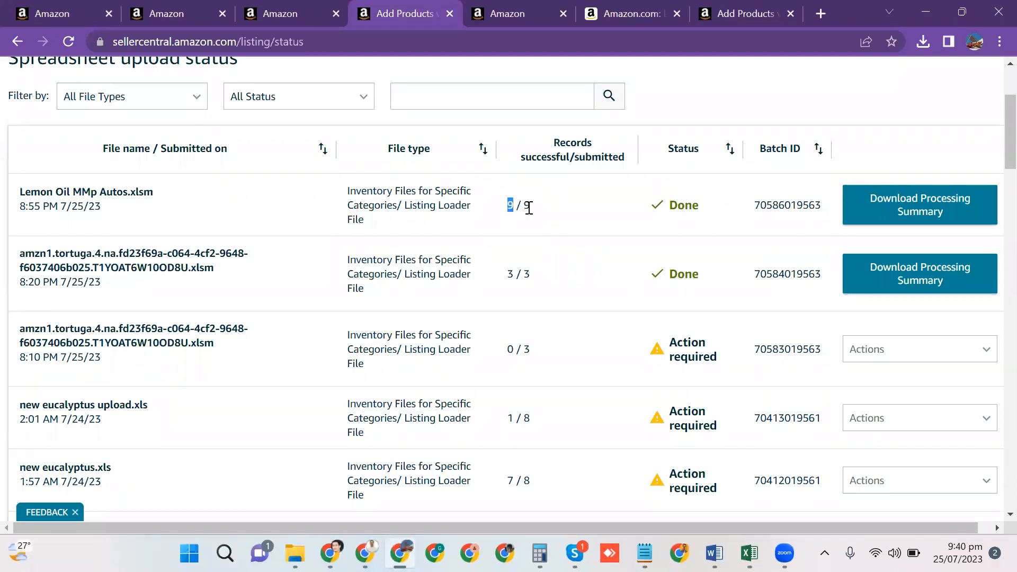
{"action": "left_click_drag", "start_coordinate": [521, 214], "coordinate": [539, 212]}
{"action": "left_click_drag", "start_coordinate": [509, 207], "coordinate": [532, 214]}
{"action": "left_click_drag", "start_coordinate": [506, 349], "coordinate": [533, 350]}
{"action": "left_click", "coordinate": [519, 353]}
{"action": "left_click_drag", "start_coordinate": [513, 352], "coordinate": [497, 356]}
{"action": "left_click_drag", "start_coordinate": [508, 205], "coordinate": [544, 210]}
{"action": "left_click", "coordinate": [544, 210]}
{"action": "mouse_move", "coordinate": [749, 554]}
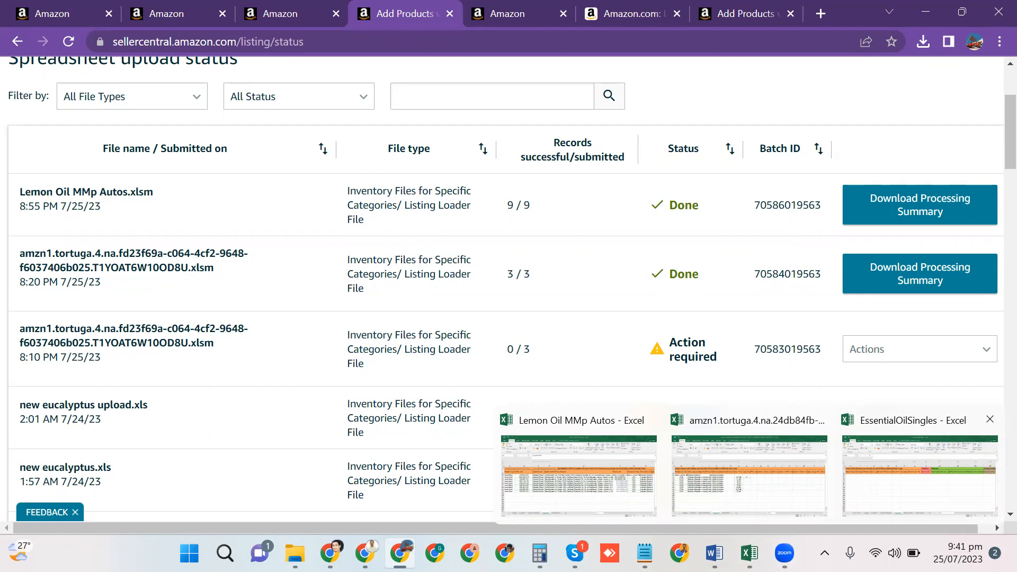
{"action": "mouse_move", "coordinate": [784, 553]}
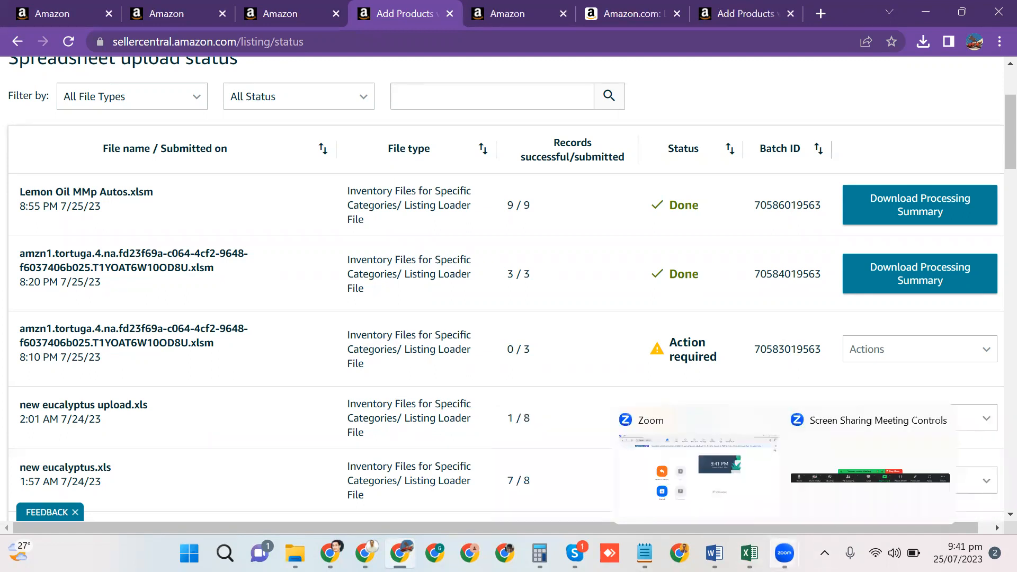